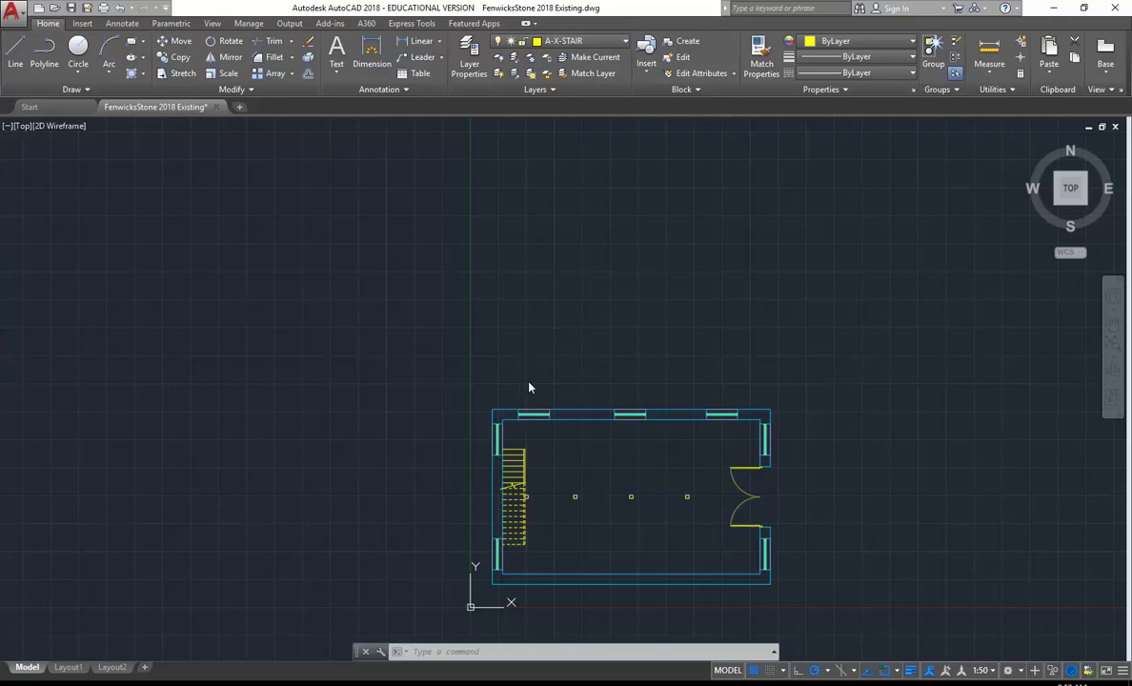
# Zoom the floor plan in and out, then switch to the warehouse side-section reference in Photo Gallery
pyautogui.scroll(2, 486, 564)
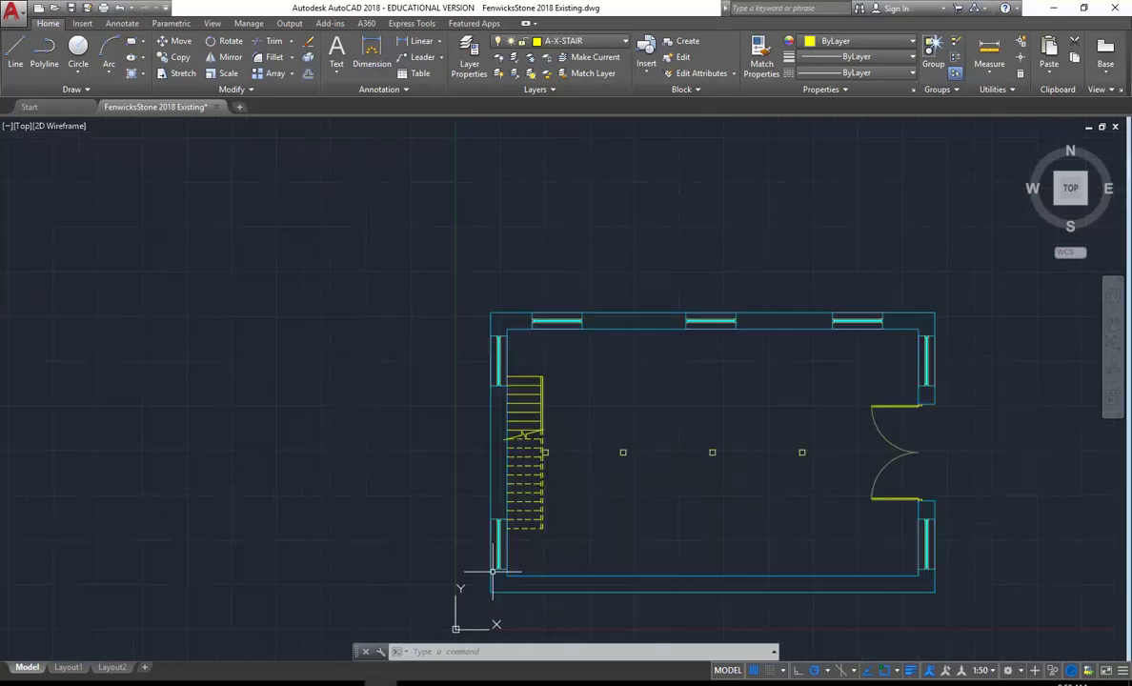
pyautogui.scroll(-2, 344, 496)
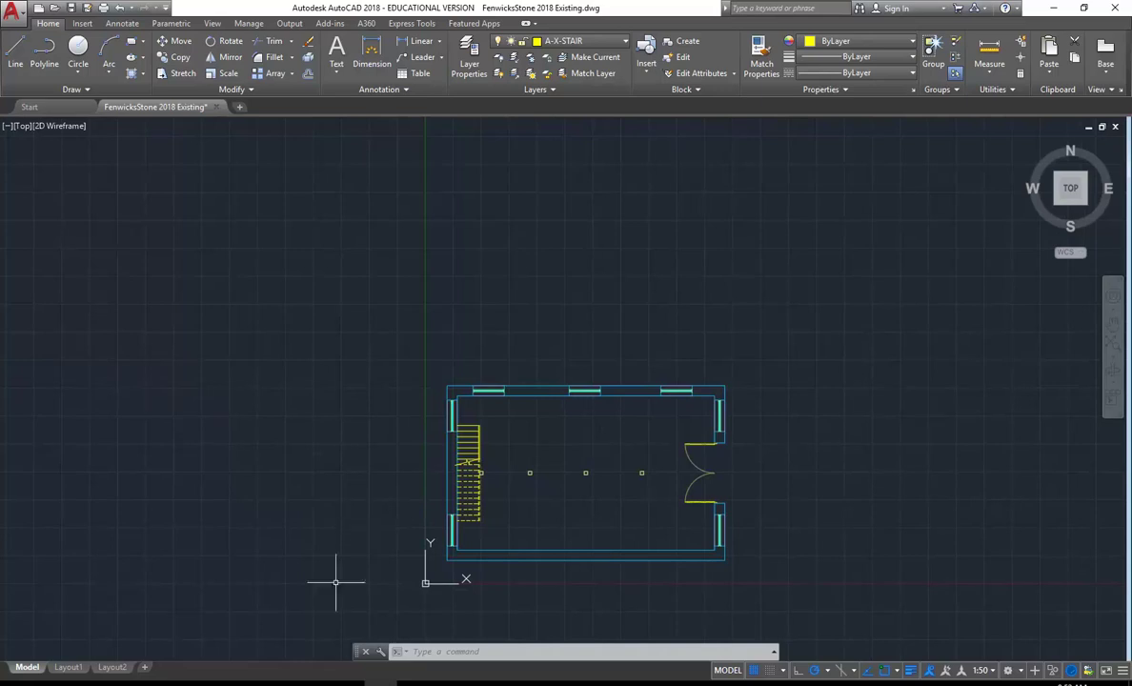
pyautogui.hotkey('alt', 'Tab')
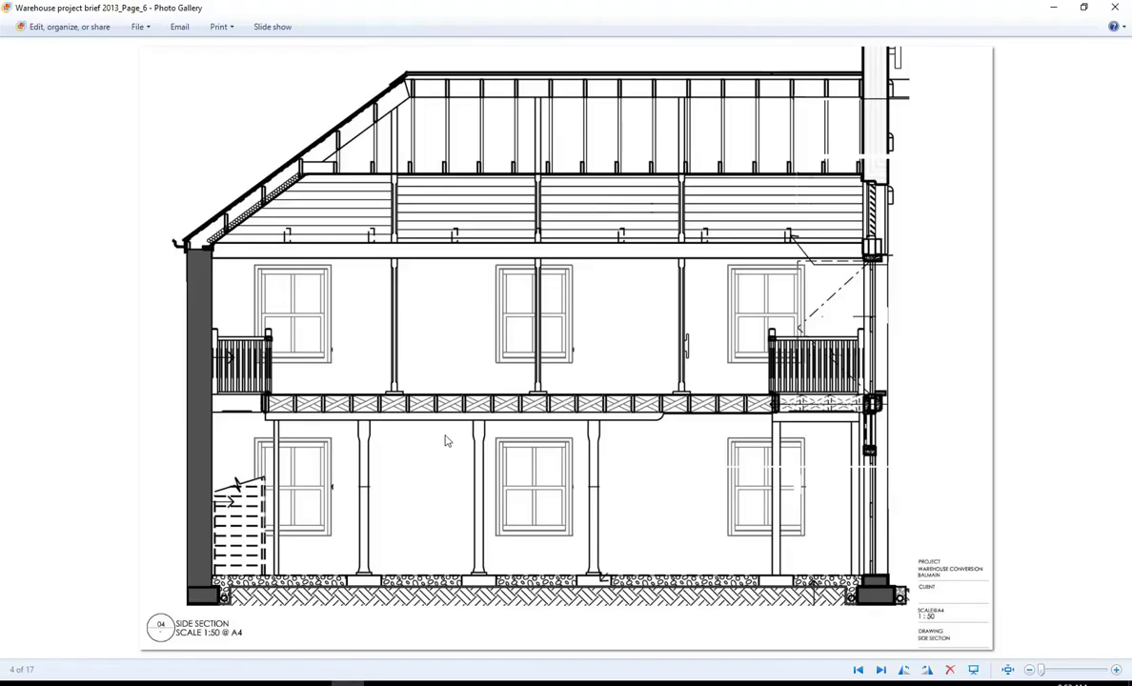
# Flip between the front and side section pages, then zoom in on the front section
pyautogui.click(859, 670)
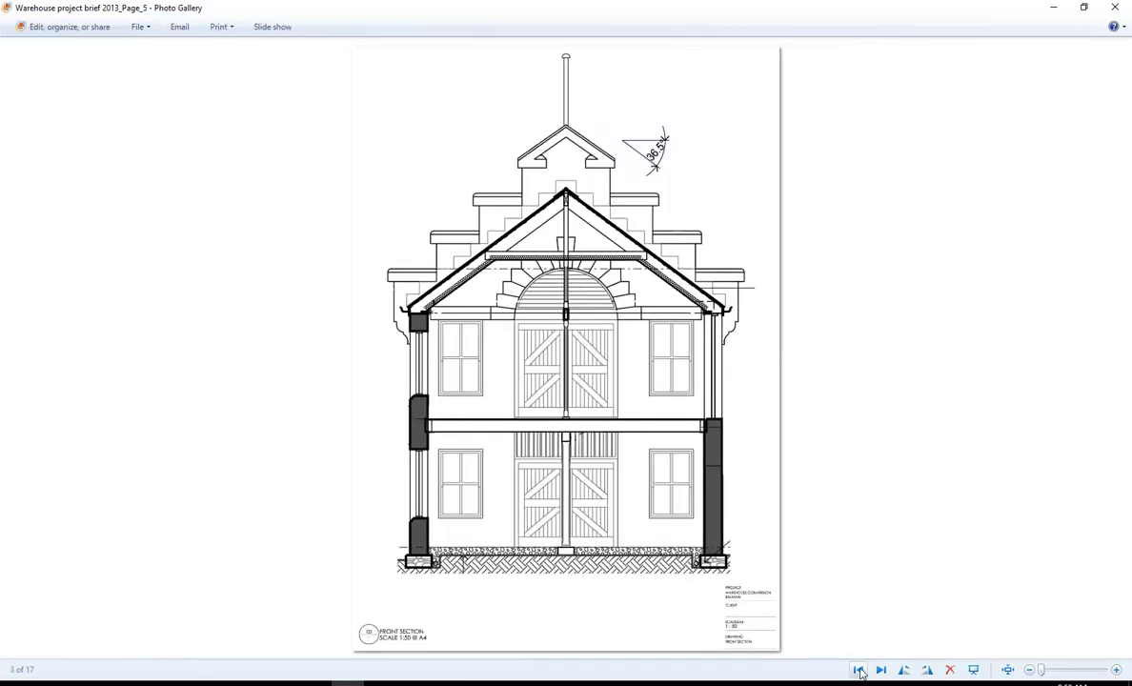
pyautogui.click(880, 670)
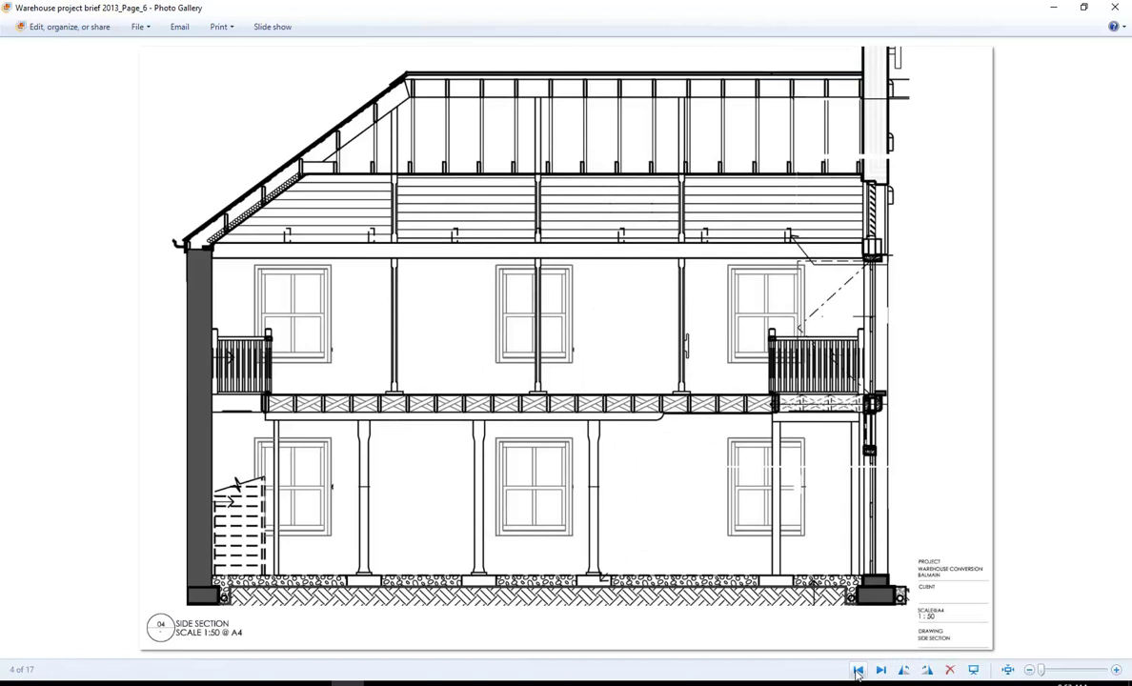
pyautogui.click(857, 671)
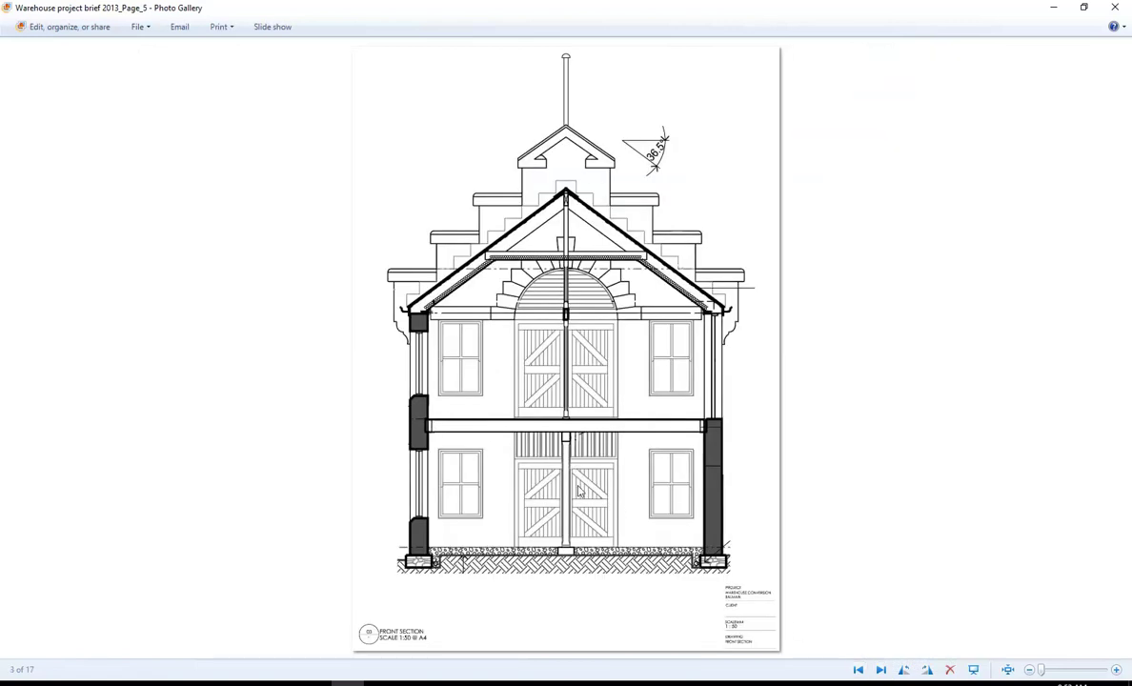
pyautogui.scroll(1, 578, 491)
pyautogui.scroll(-1, 578, 491)
pyautogui.scroll(1, 484, 454)
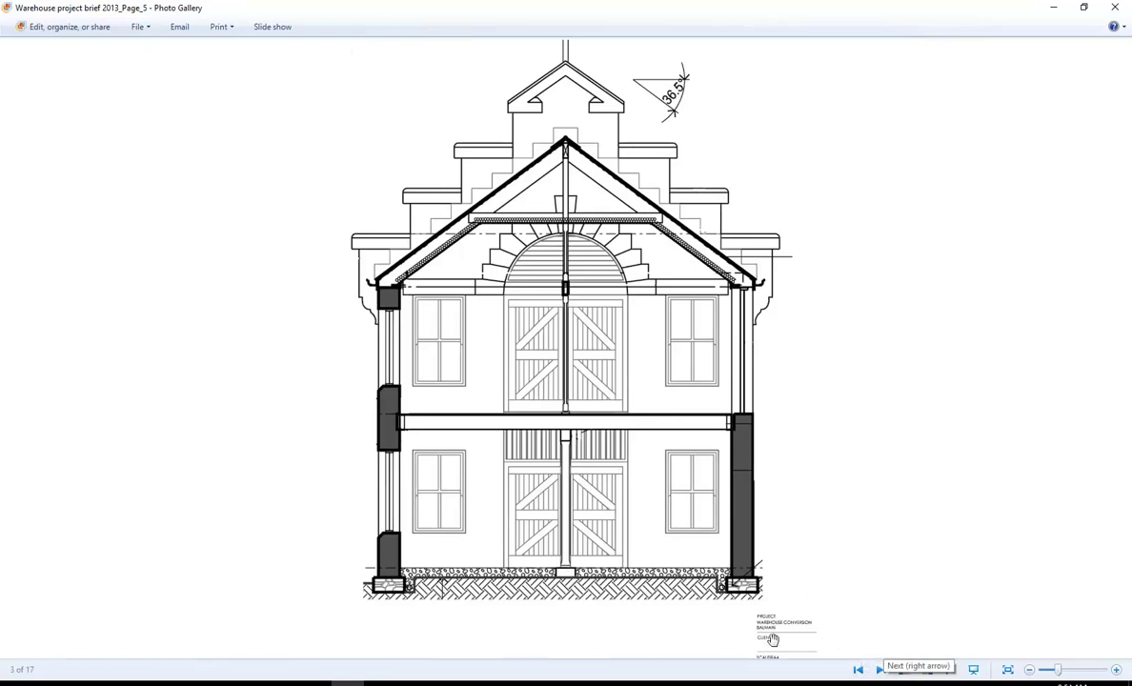
# Page back and forth through the brief, settling on the front section page
pyautogui.click(859, 670)
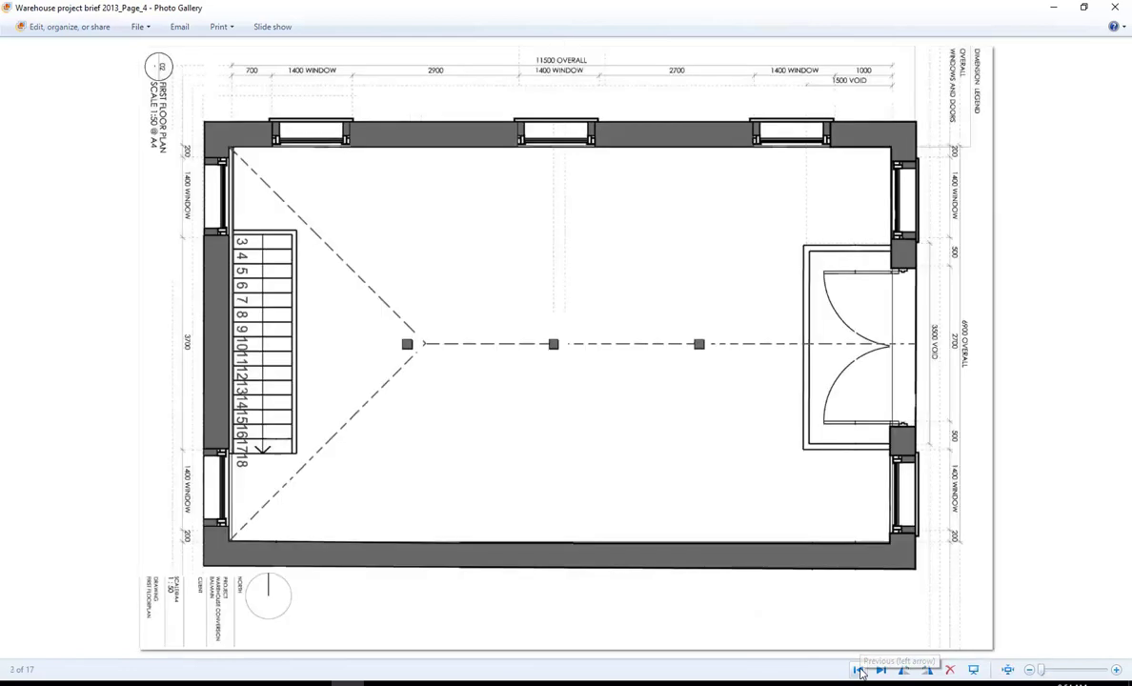
pyautogui.click(881, 670)
pyautogui.click(880, 671)
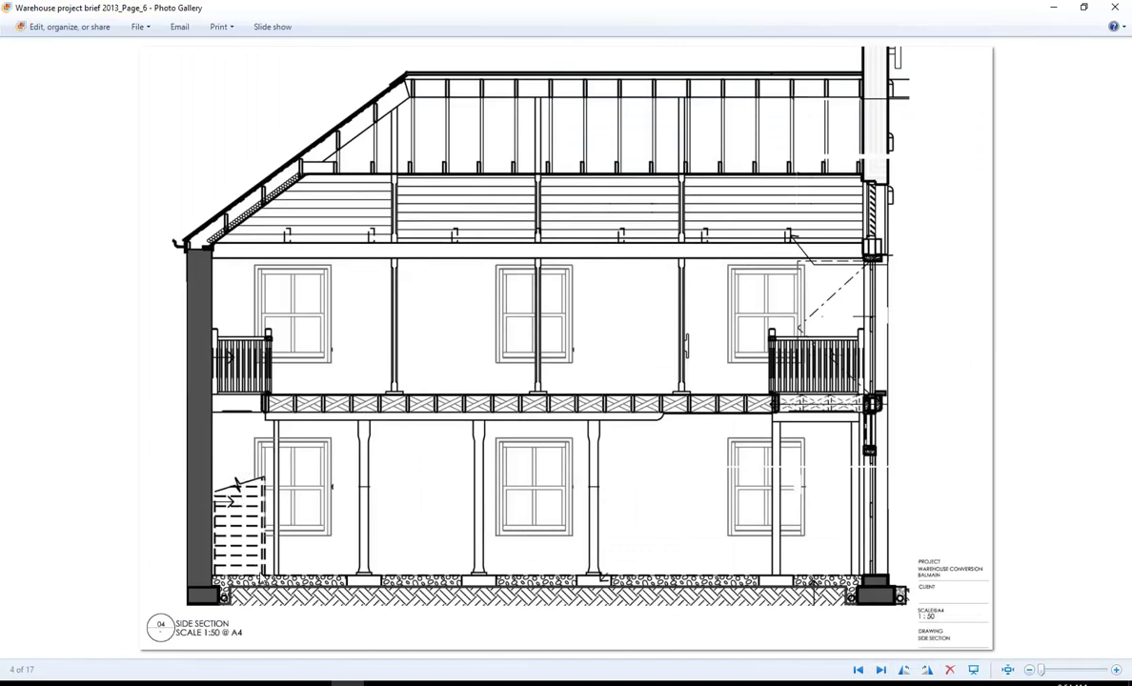
pyautogui.click(858, 670)
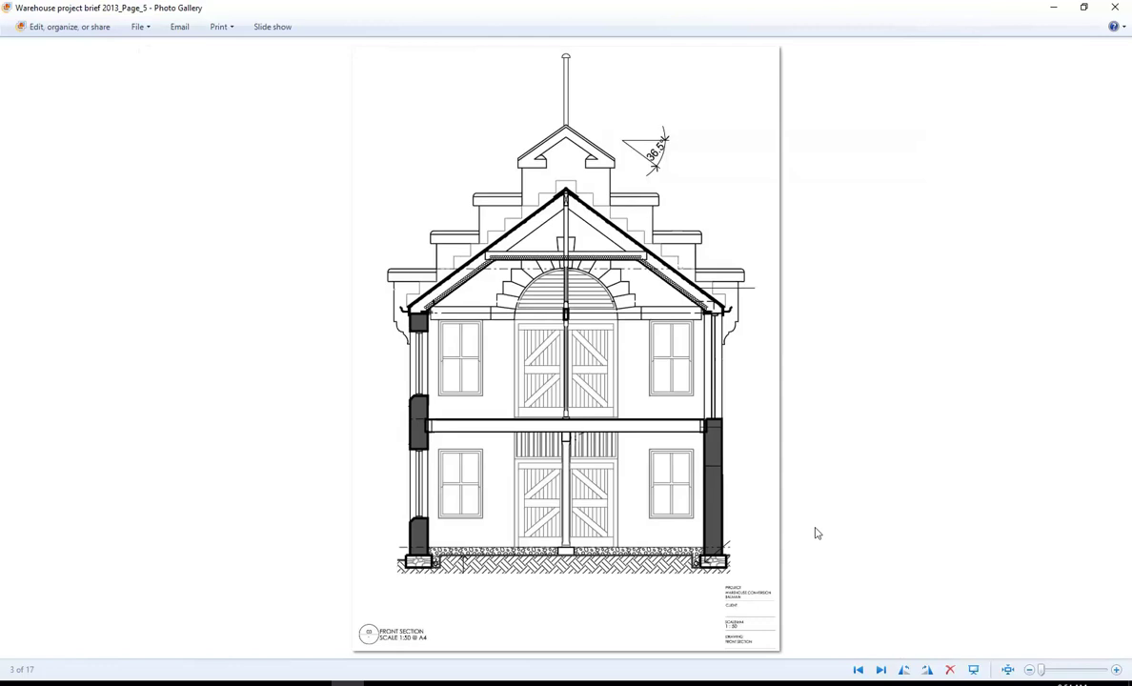
# Check the AutoCAD plan, view the side section page again, then minimise the gallery
pyautogui.click(1056, 8)
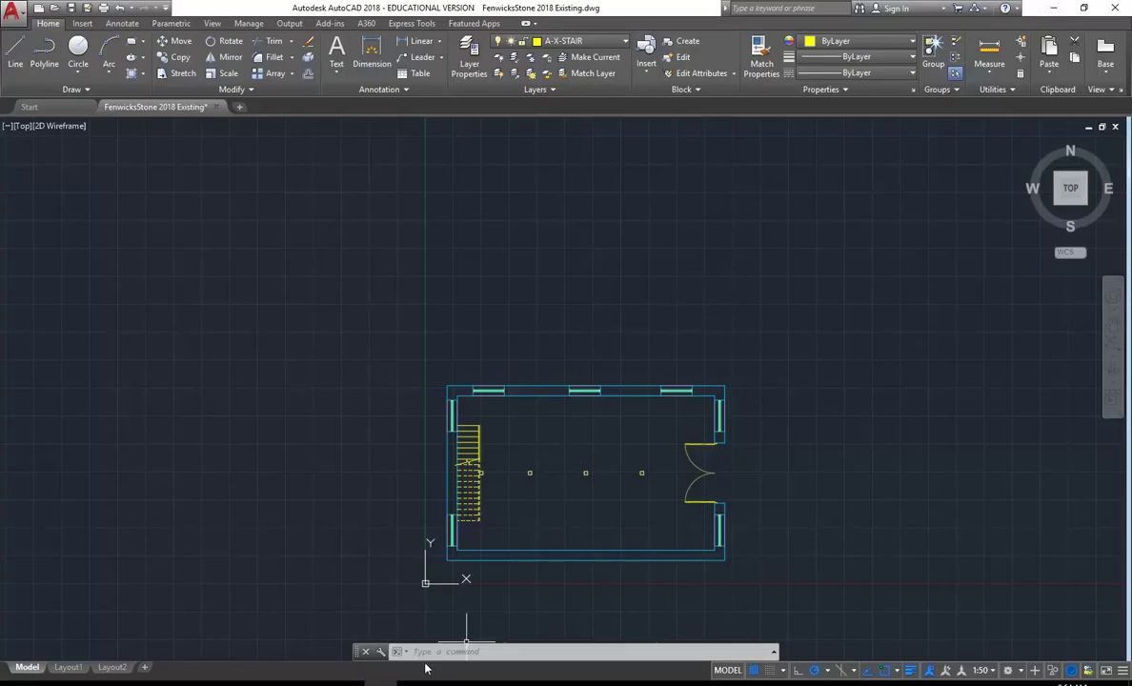
pyautogui.click(372, 672)
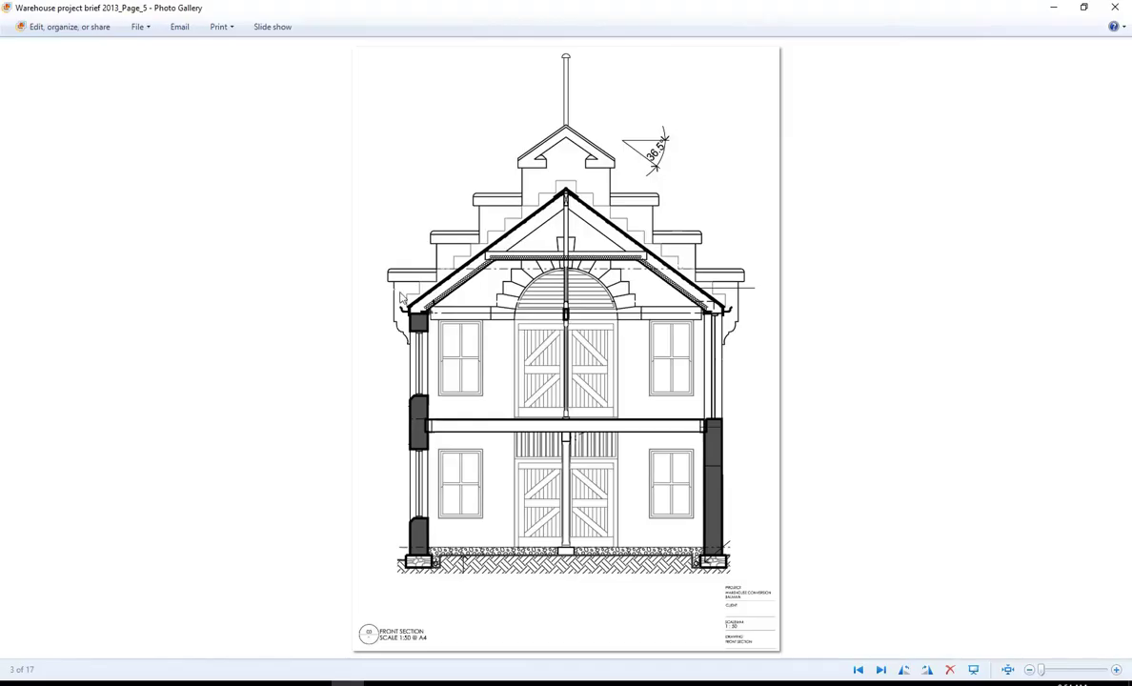
pyautogui.click(881, 670)
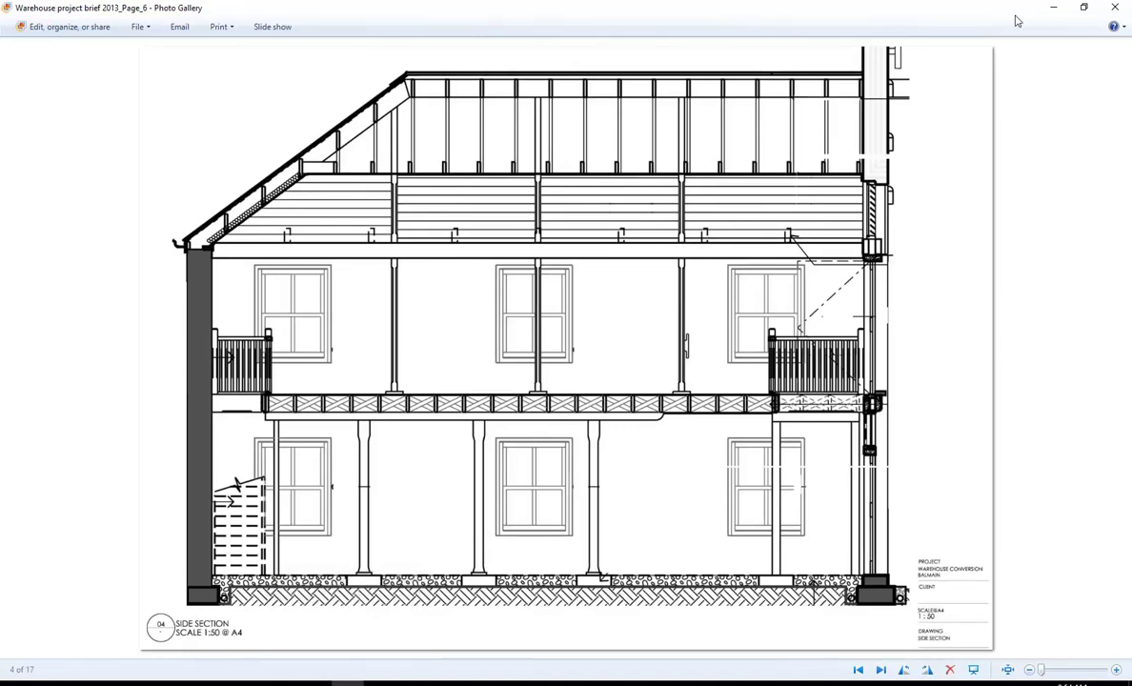
pyautogui.click(1053, 7)
# Pan and zoom until the whole walled floor plan sits centred in the drawing area
pyautogui.moveTo(376, 460); pyautogui.dragTo(487, 466, button='middle')
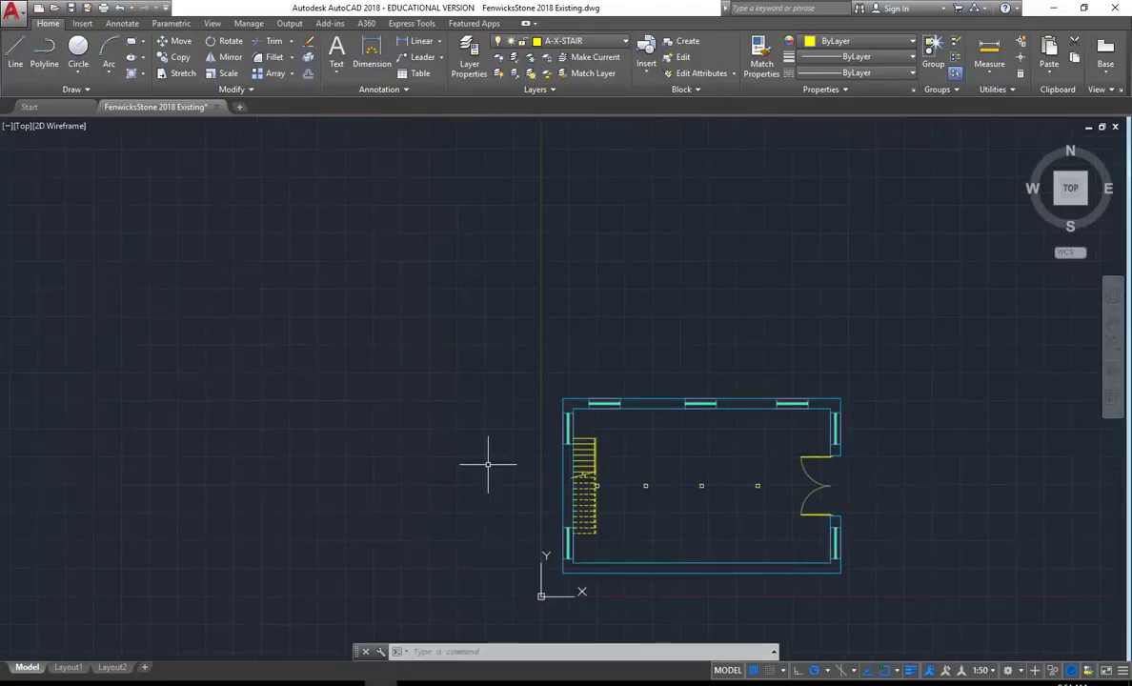
pyautogui.moveTo(488, 465); pyautogui.dragTo(511, 475, button='middle')
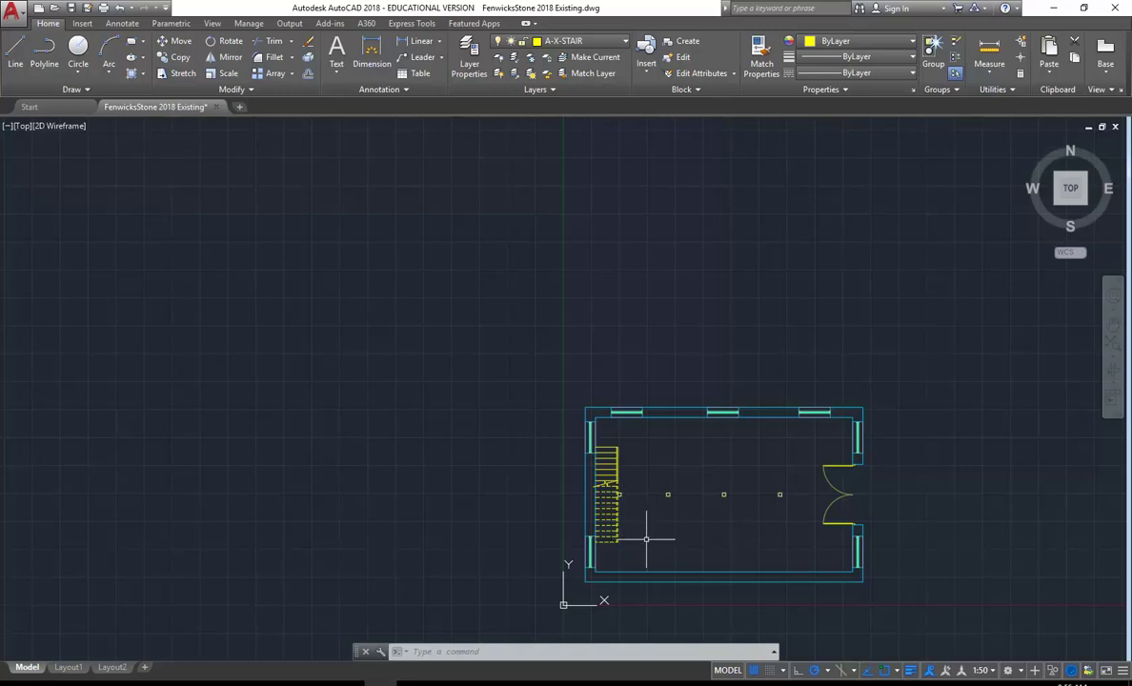
pyautogui.scroll(4, 647, 540)
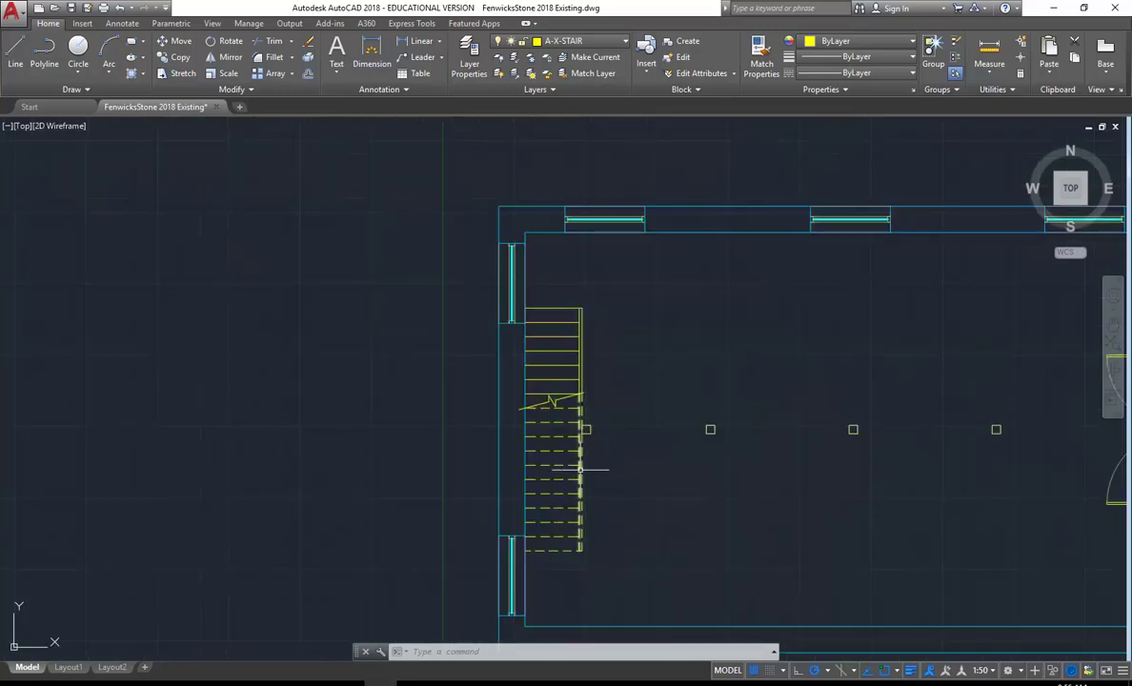
pyautogui.scroll(-2, 576, 457)
pyautogui.moveTo(572, 434); pyautogui.dragTo(481, 443, button='middle')
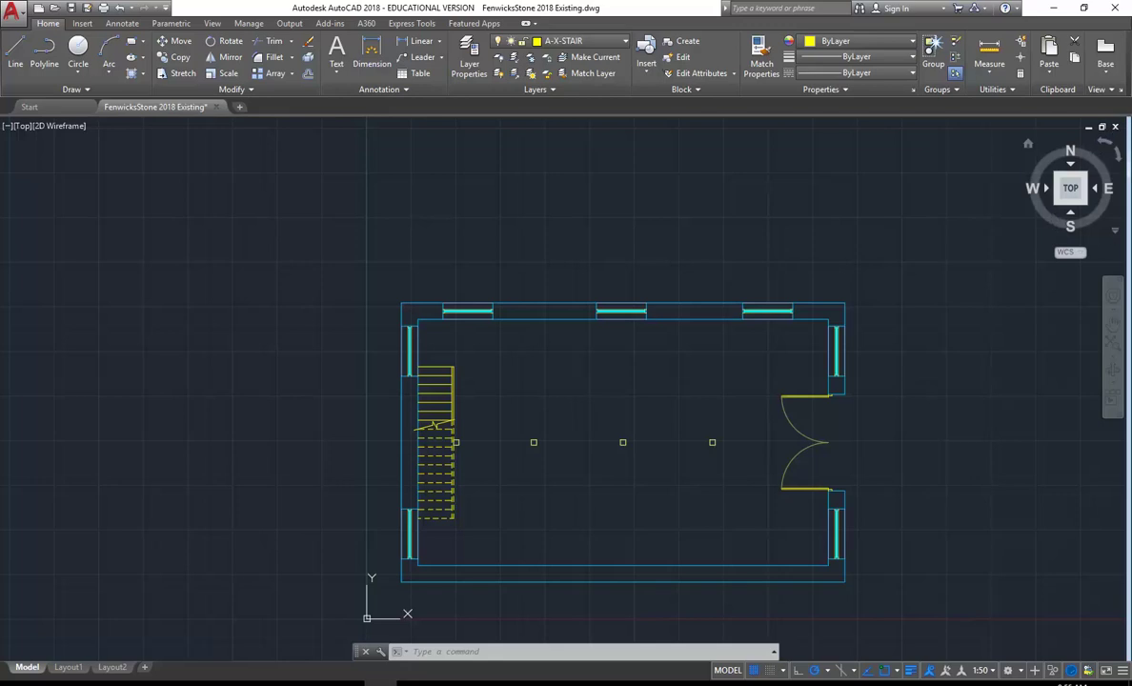
# Try a 90° ViewCube rotation of the plan, then restore it to north at top
pyautogui.click(1117, 157)
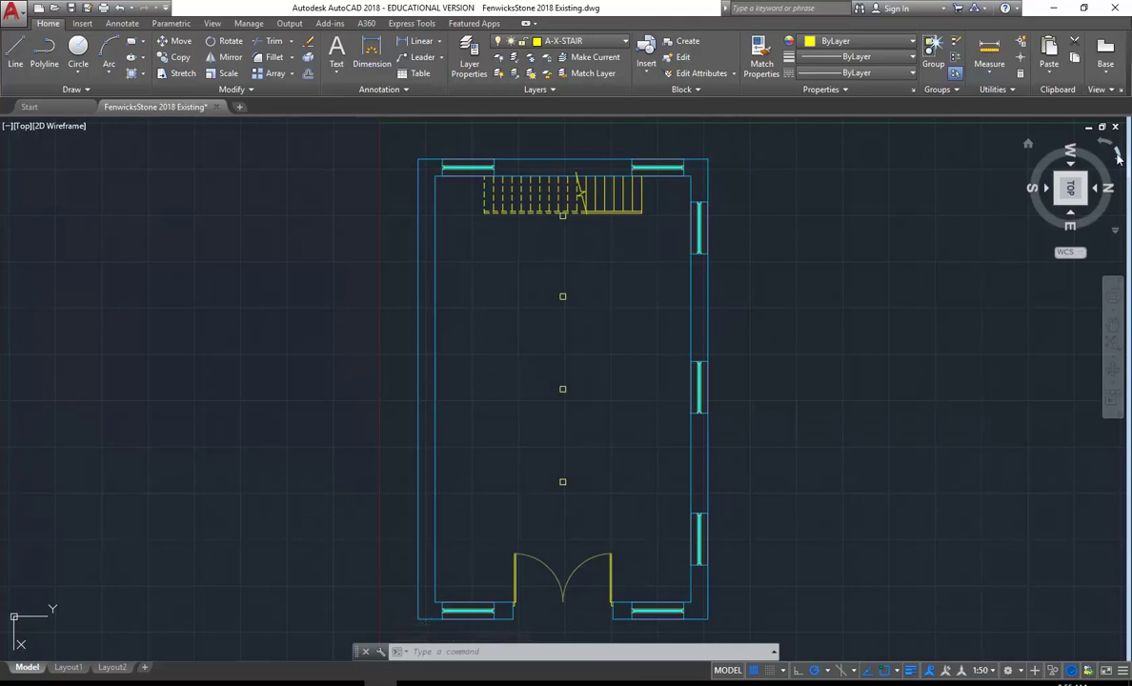
pyautogui.moveTo(424, 267); pyautogui.dragTo(450, 384, button='middle')
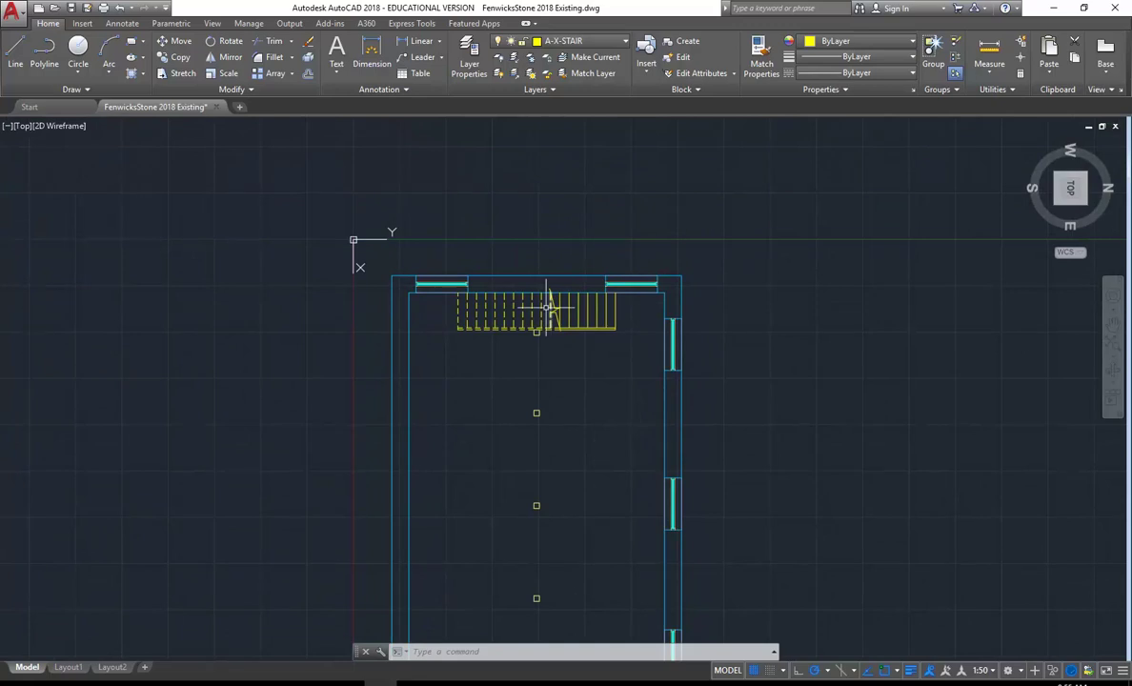
pyautogui.moveTo(472, 210); pyautogui.dragTo(455, 315, button='middle')
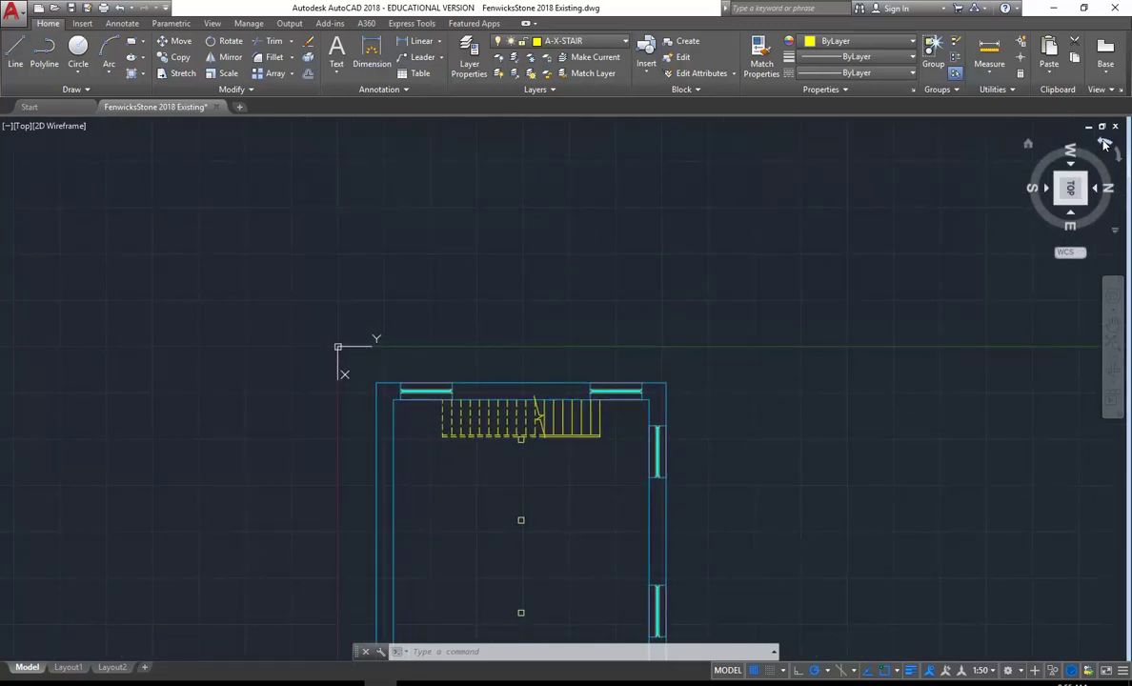
pyautogui.click(1105, 143)
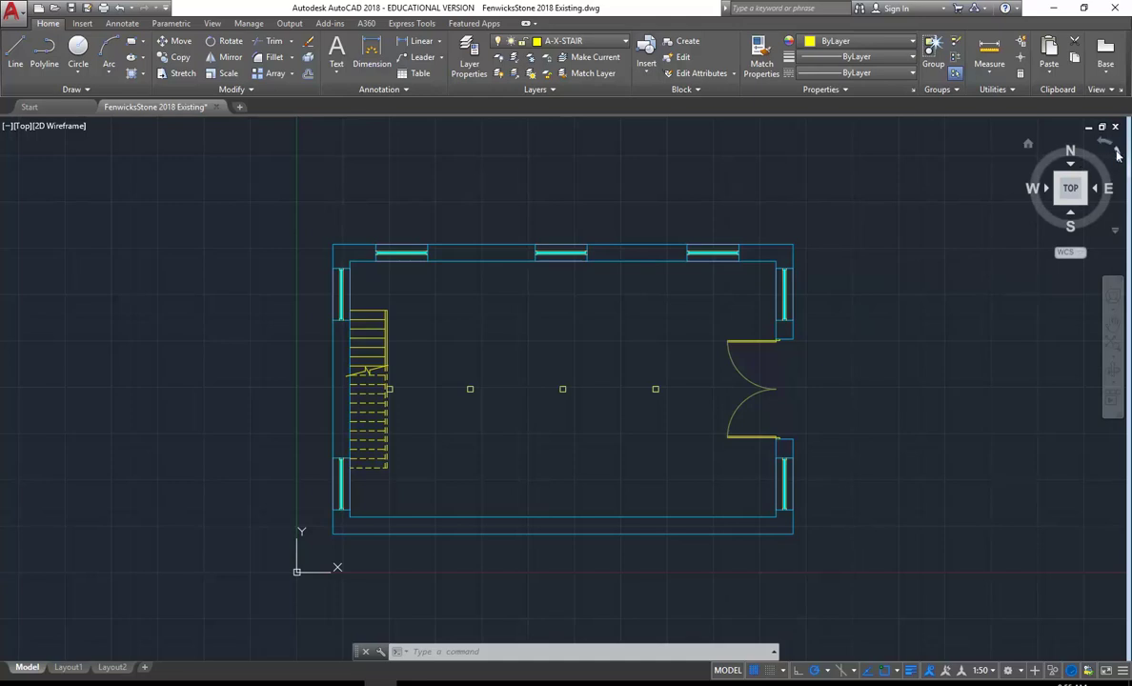
# Rotate the plan 90° so west is up and centre the view on the stair
pyautogui.click(1120, 157)
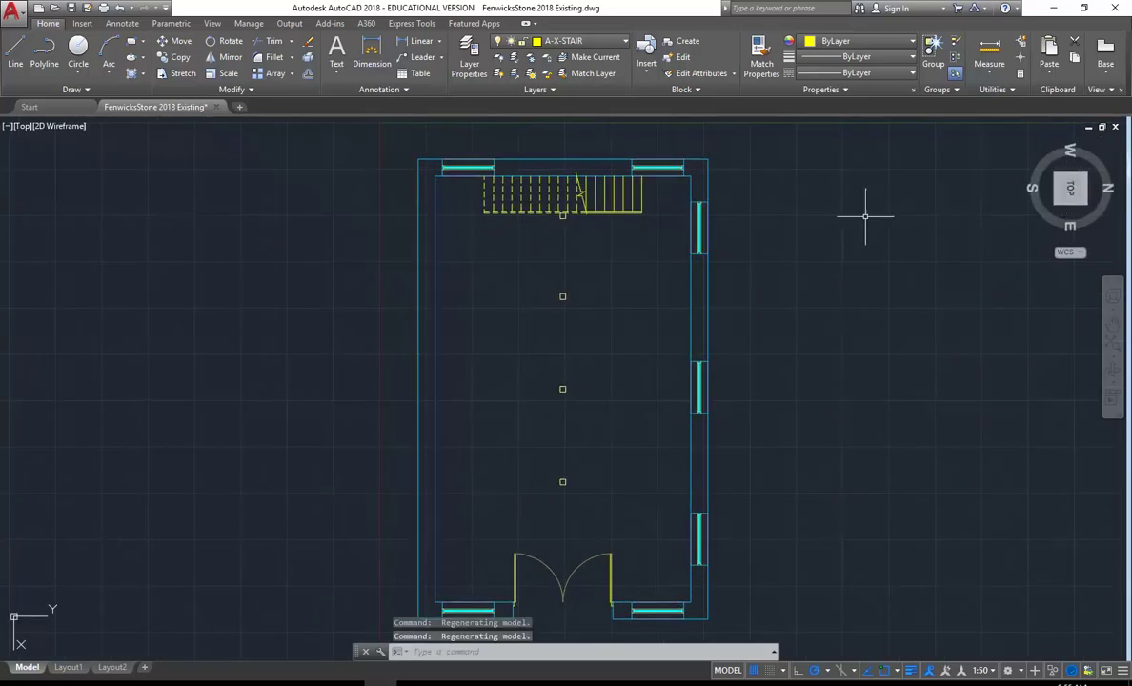
pyautogui.moveTo(314, 220)
pyautogui.mouseDown(button='middle')
pyautogui.moveTo(319, 386)
pyautogui.moveTo(334, 241)
pyautogui.moveTo(328, 316)
pyautogui.mouseUp(button='middle')
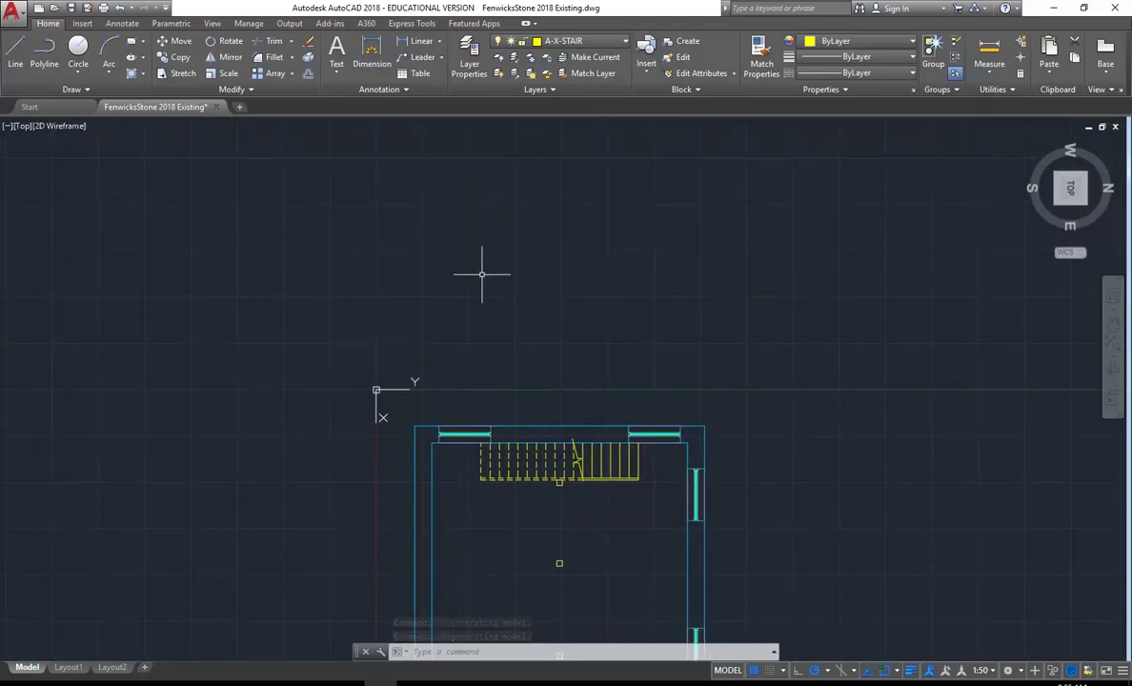
pyautogui.moveTo(488, 306); pyautogui.dragTo(473, 328, button='middle')
pyautogui.scroll(2, 480, 404)
pyautogui.moveTo(593, 524); pyautogui.dragTo(562, 482, button='middle')
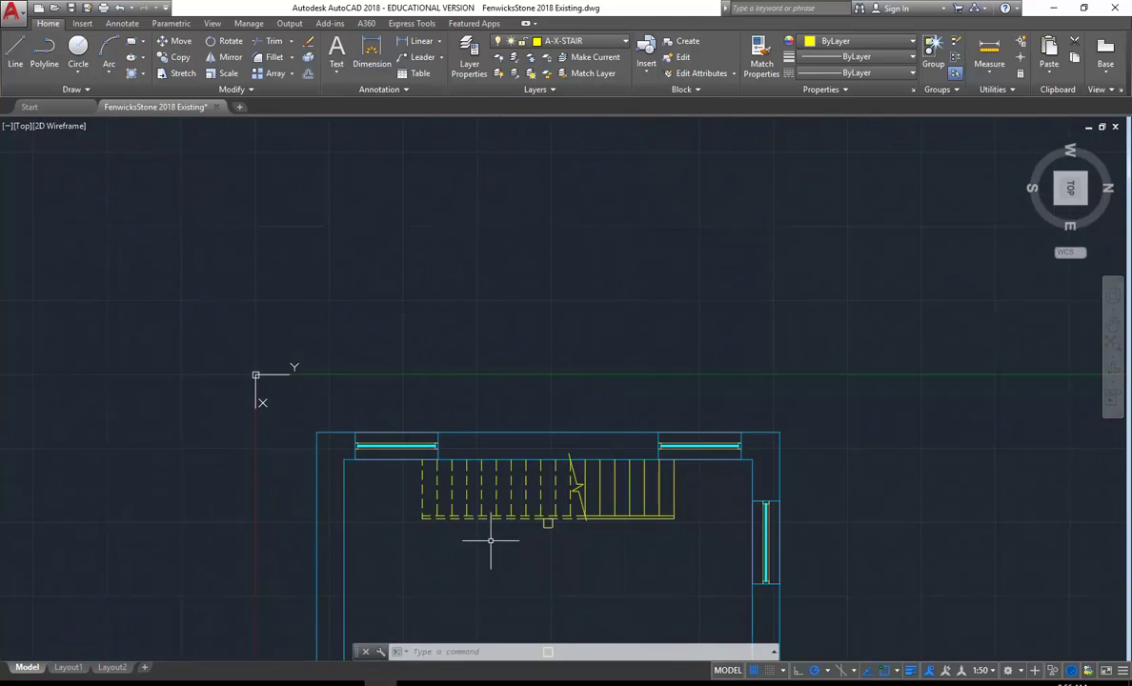
pyautogui.click(584, 41)
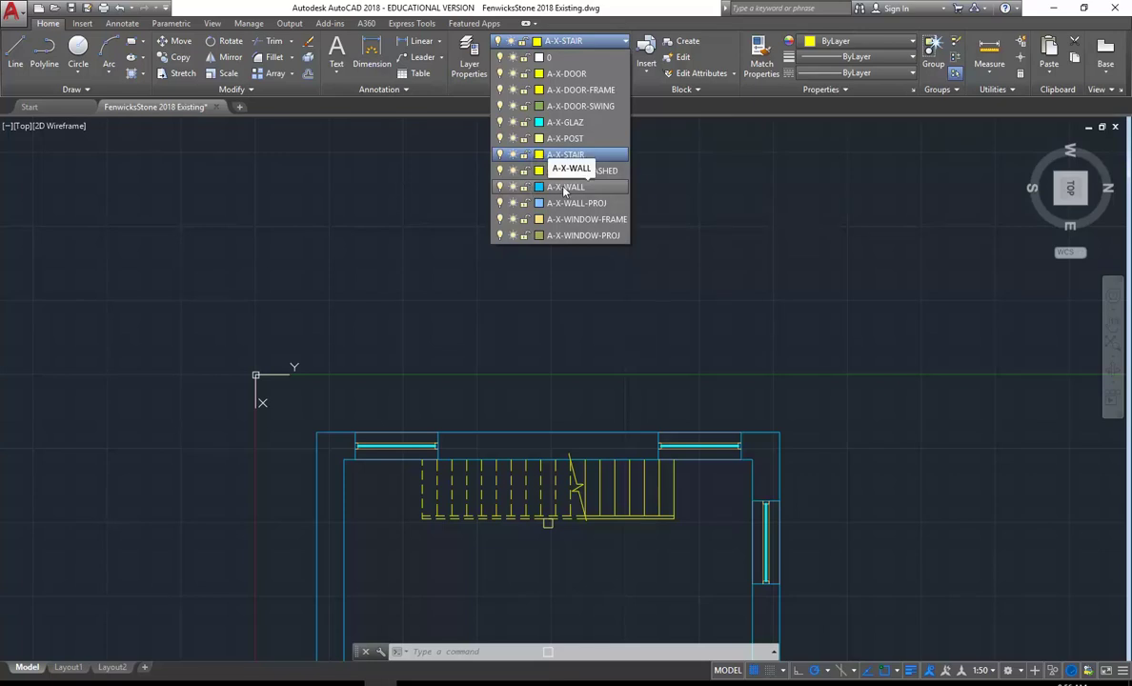
# Make A-X-WALL the current layer and set its lineweight to 0.30 mm
pyautogui.click(565, 188)
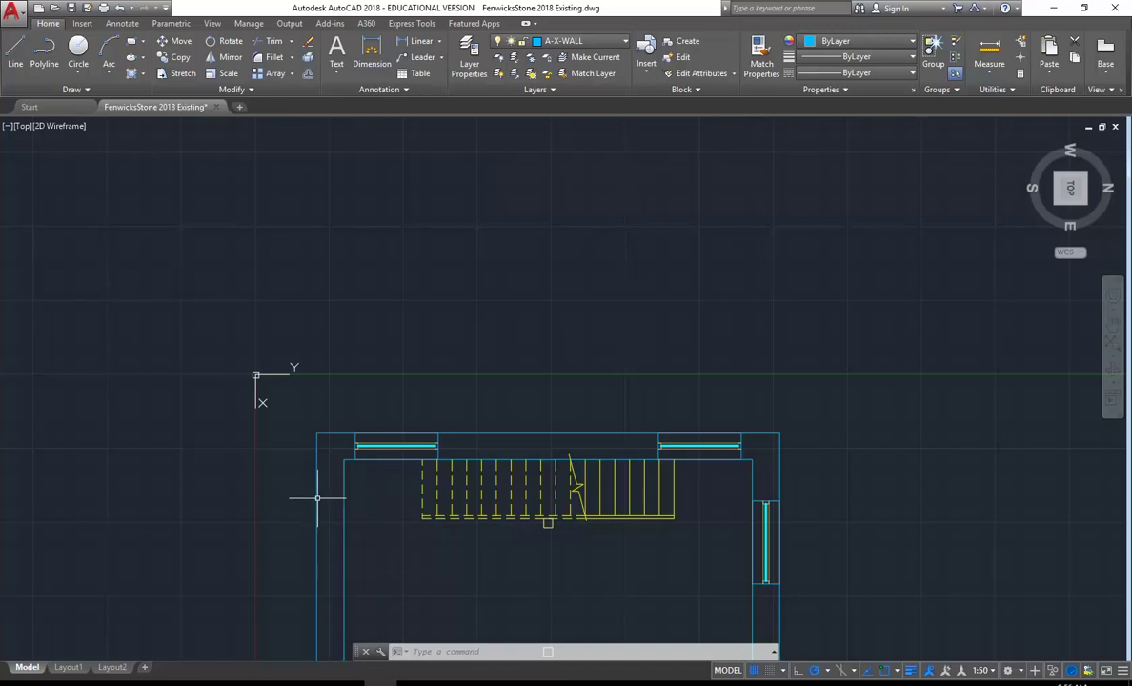
pyautogui.click(468, 59)
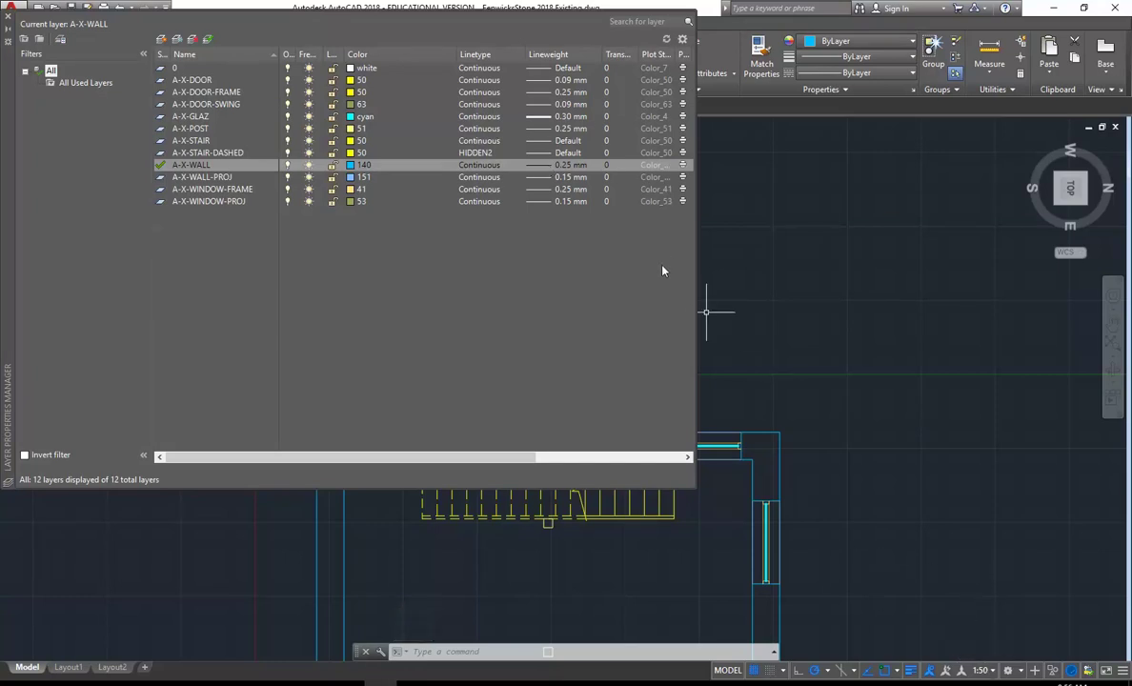
pyautogui.click(544, 166)
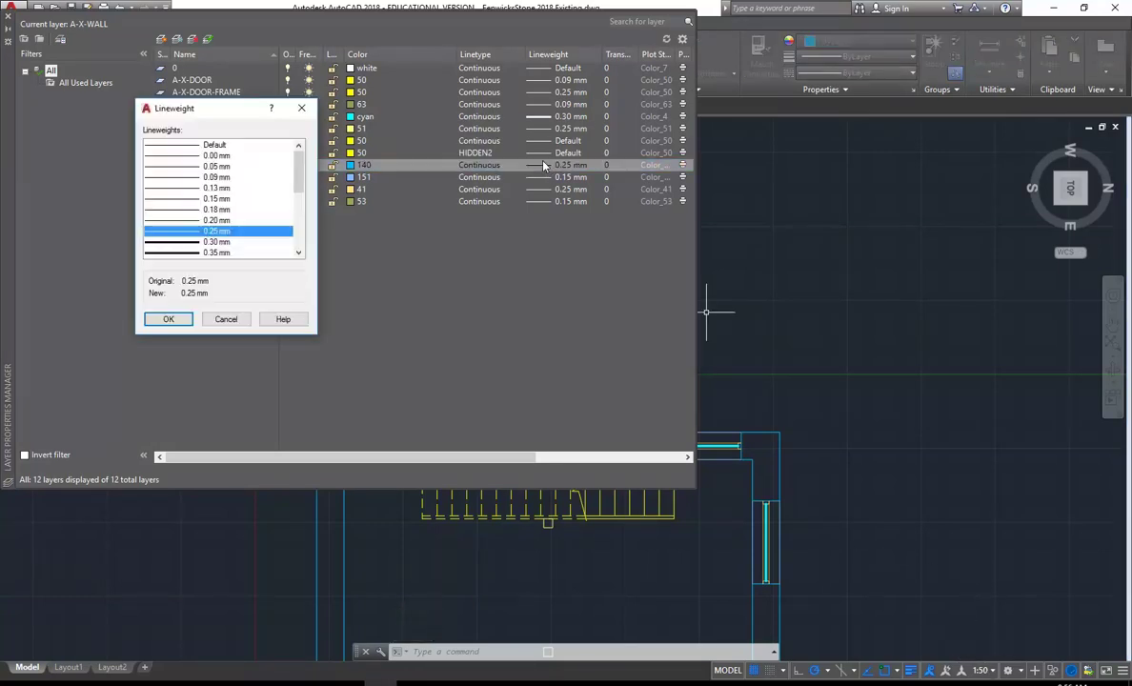
pyautogui.click(176, 241)
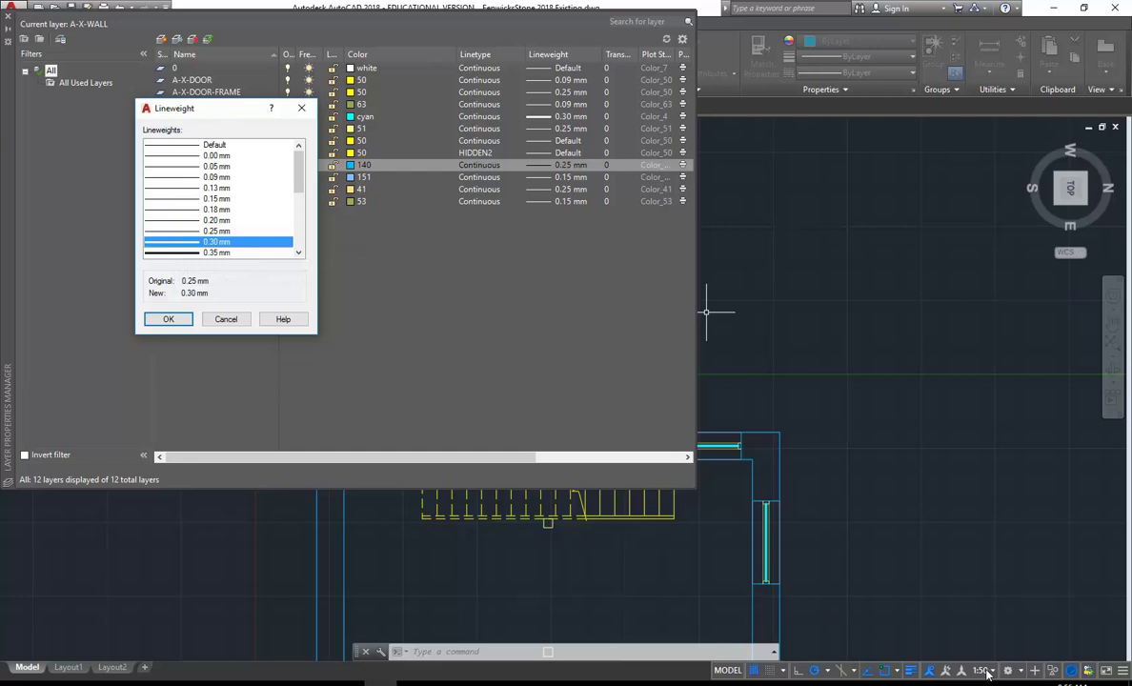
pyautogui.click(170, 320)
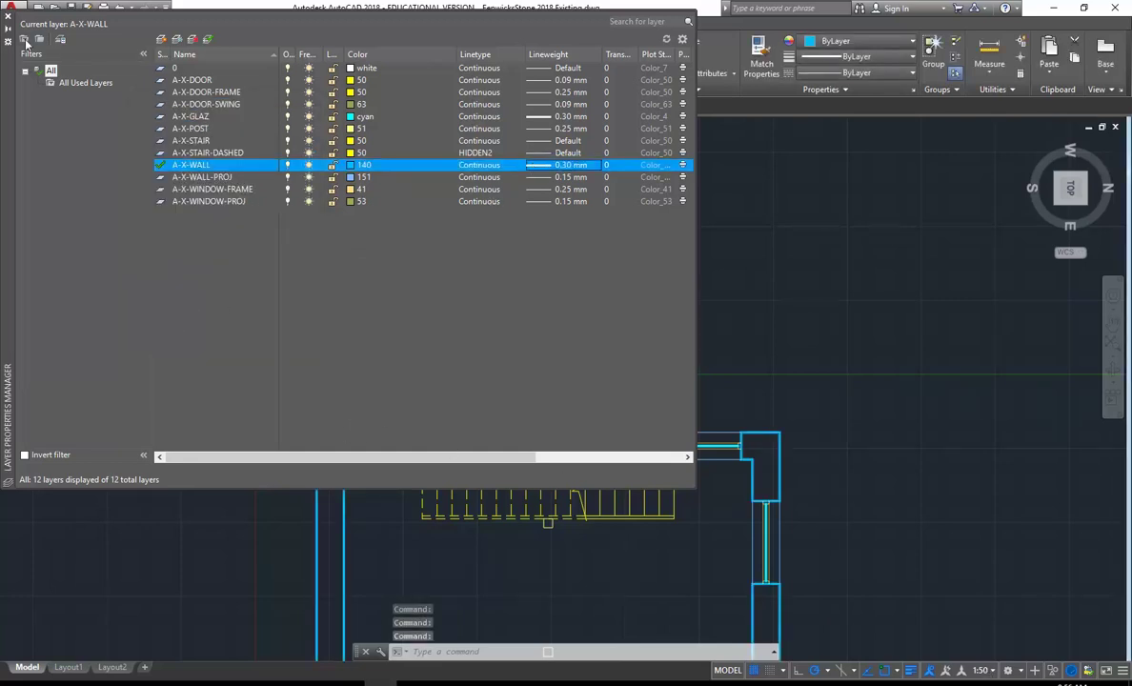
pyautogui.click(8, 13)
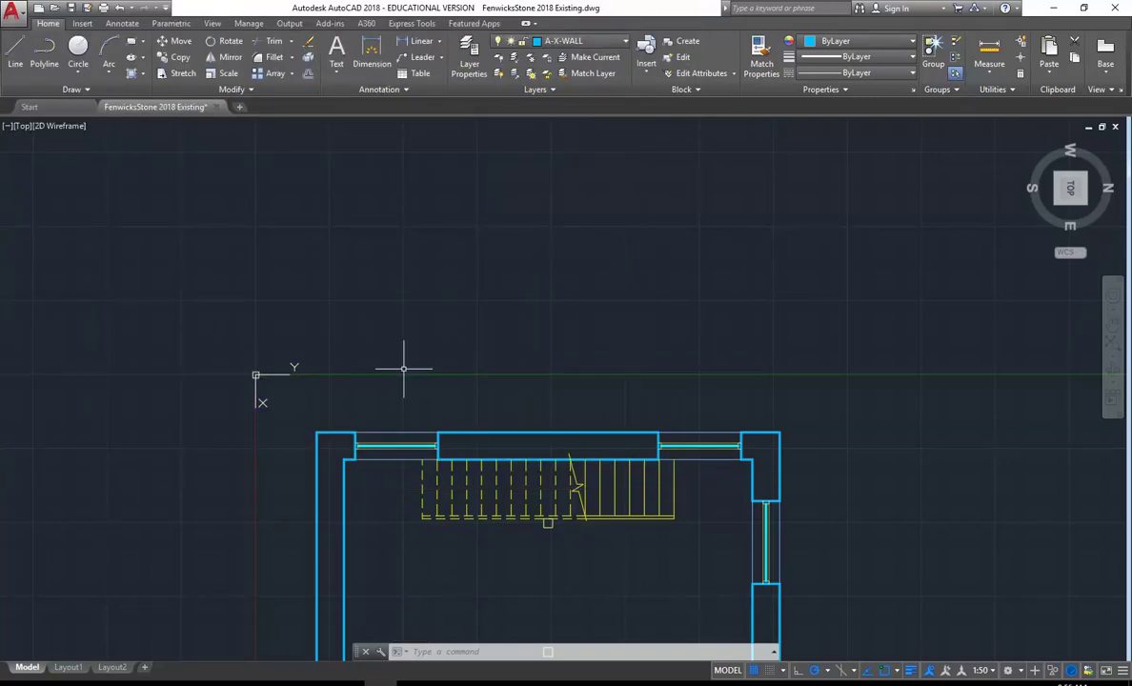
# Turn on Ortho and draw a tall vertical line up from the left wall's outer corner
pyautogui.click(16, 55)
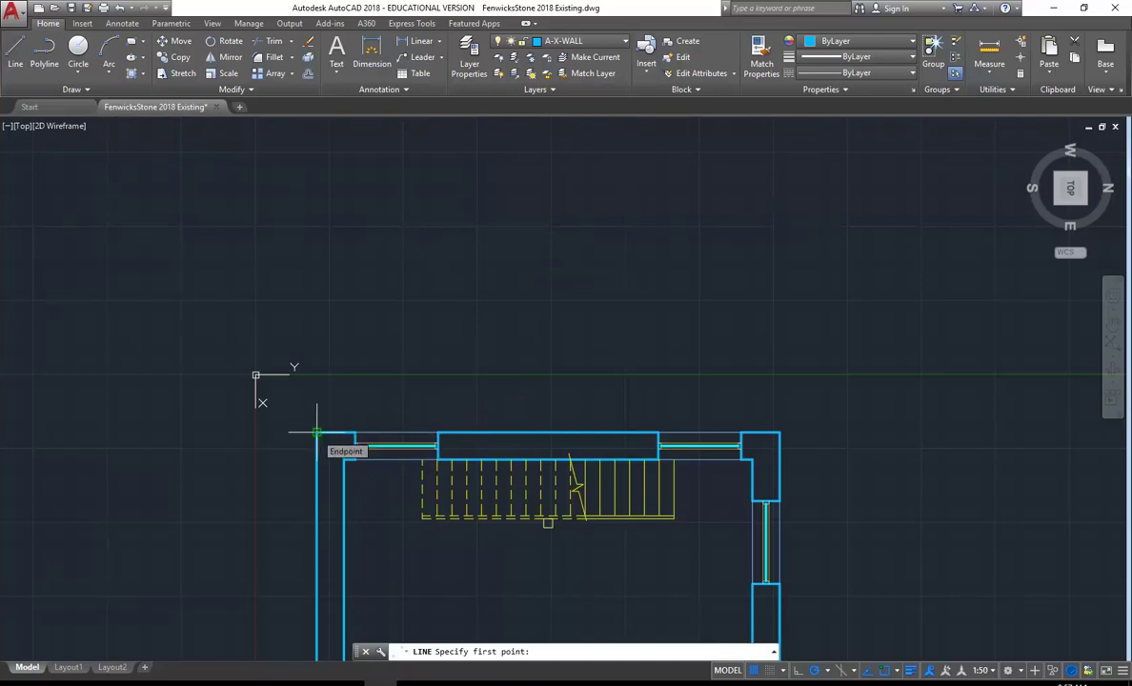
pyautogui.click(317, 433)
pyautogui.scroll(-2, 329, 286)
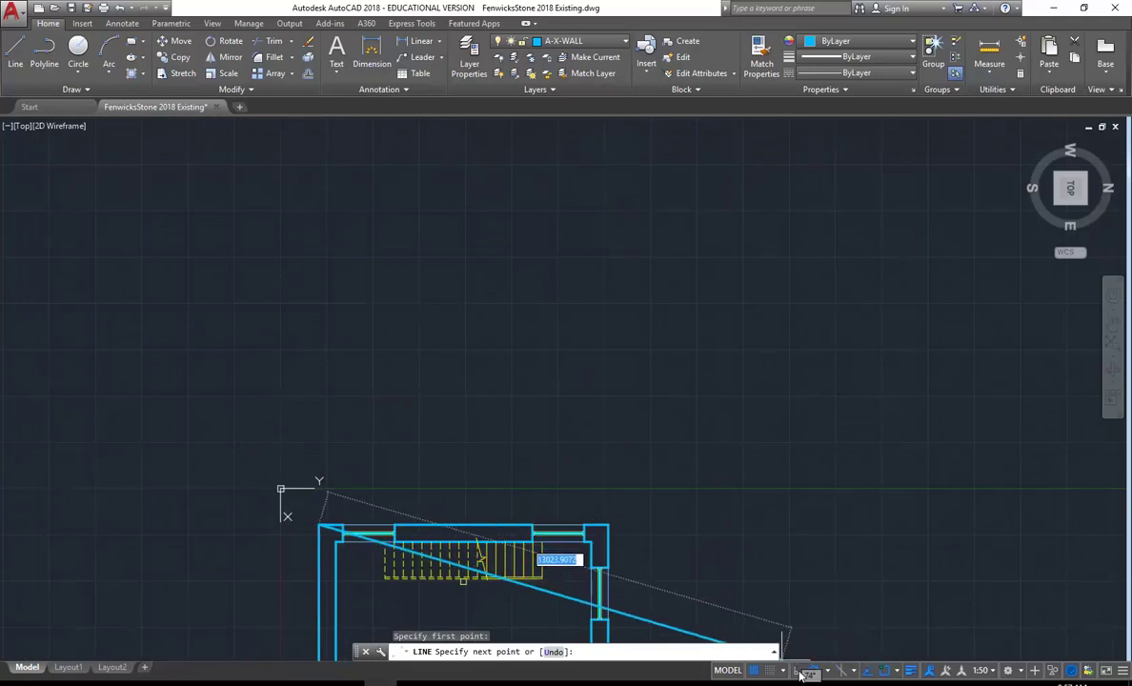
pyautogui.press('F8')
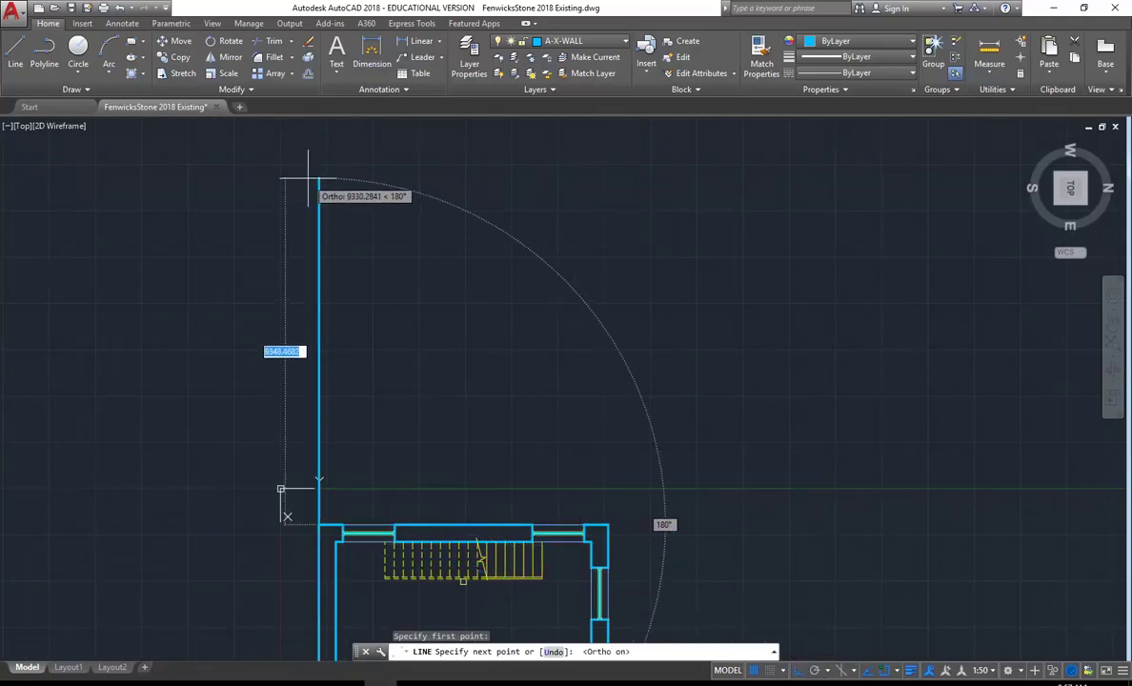
pyautogui.scroll(-4, 307, 205)
pyautogui.scroll(2, 311, 238)
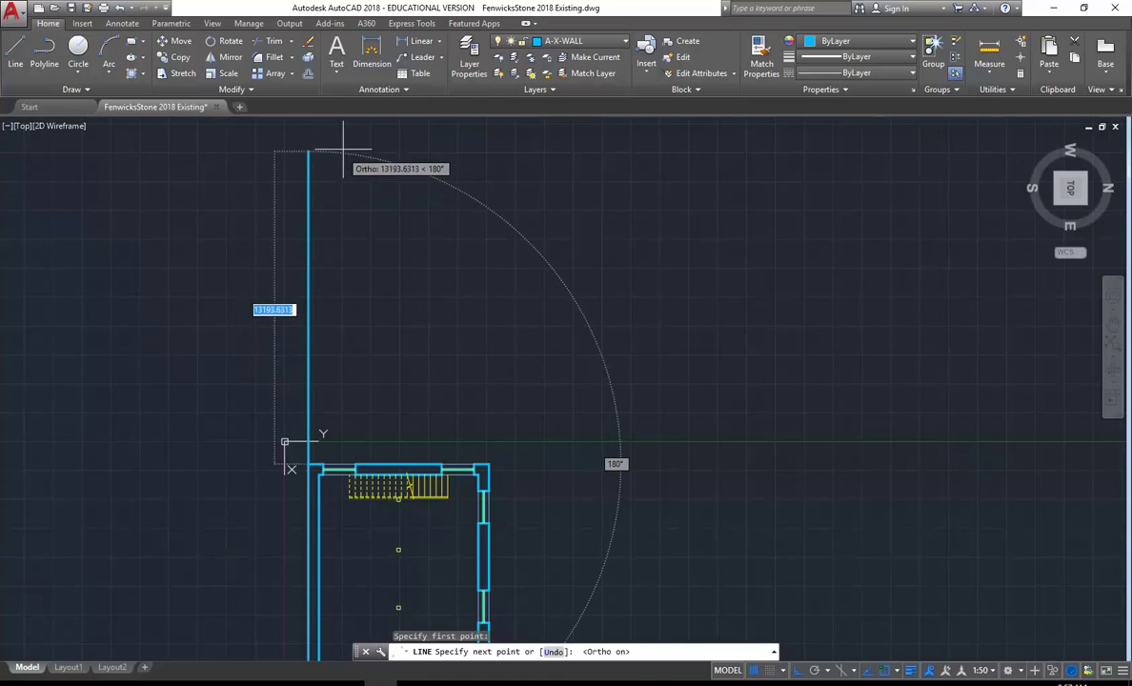
pyautogui.scroll(-1, 291, 144)
pyautogui.scroll(1, 286, 145)
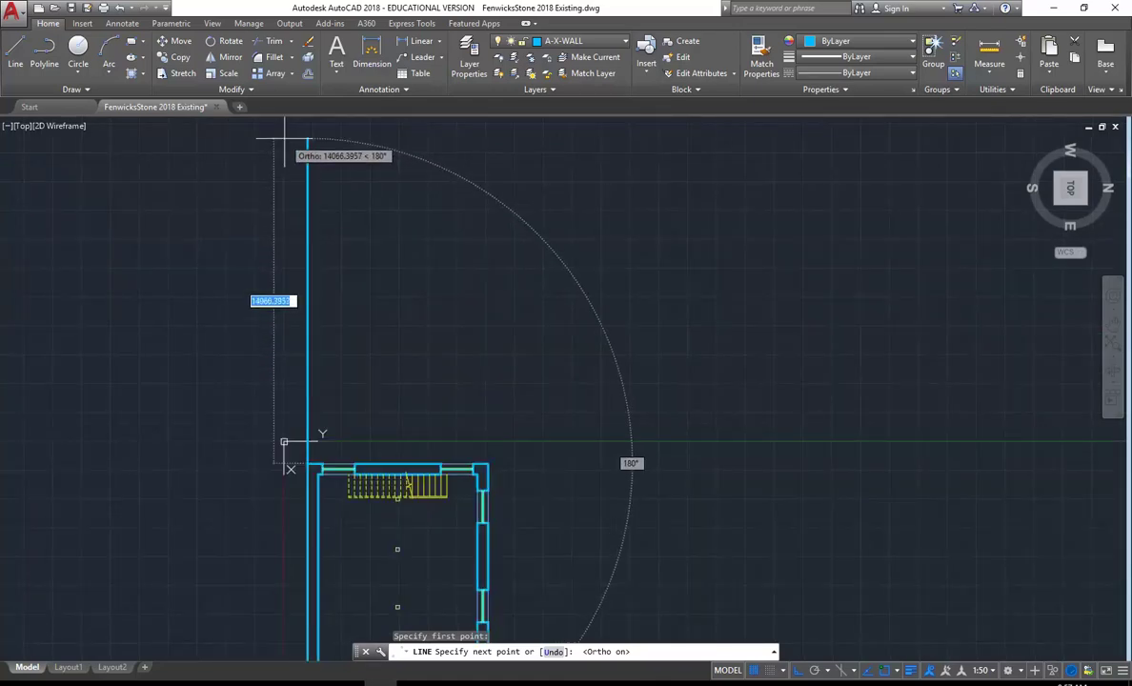
pyautogui.click(305, 141)
pyautogui.rightClick(402, 191)
pyautogui.click(434, 197)
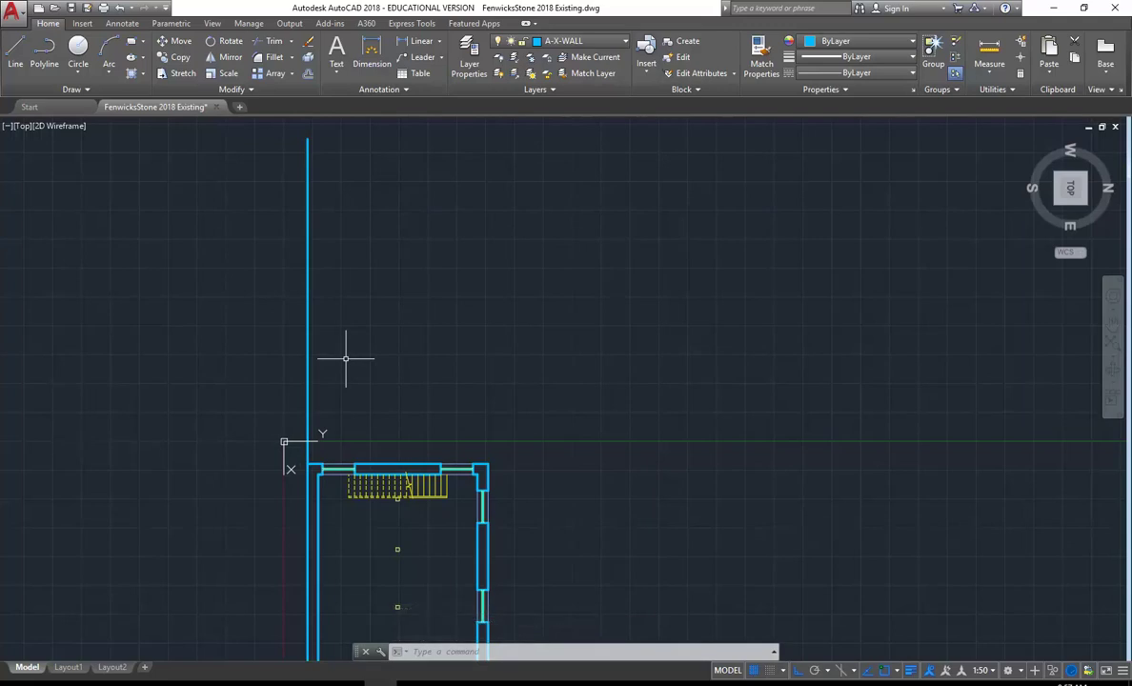
# Draw vertical lines up from the right wall's outer corner and the left wall's inner corner
pyautogui.click(16, 48)
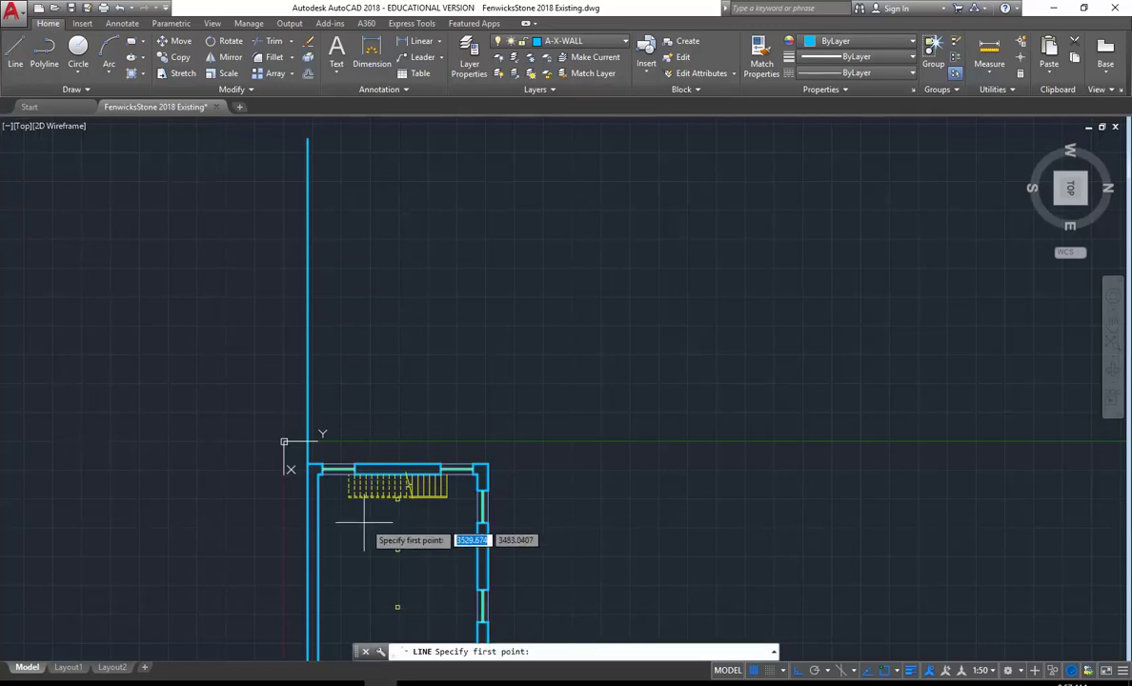
pyautogui.click(488, 465)
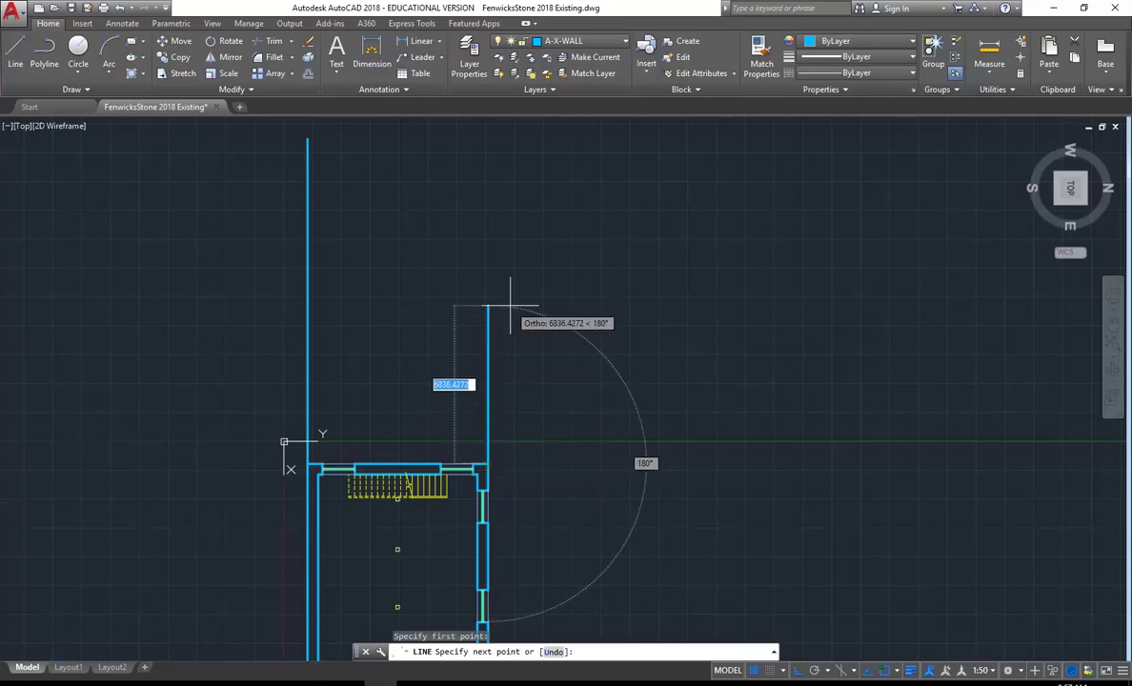
pyautogui.click(488, 136)
pyautogui.rightClick(488, 138)
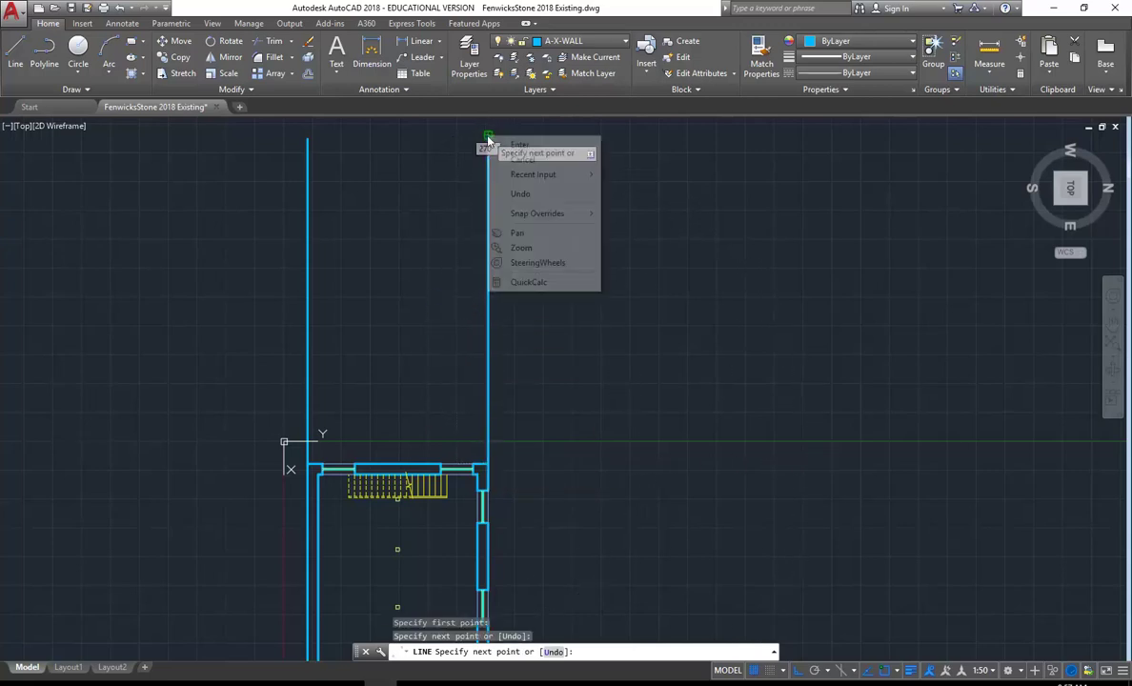
pyautogui.click(505, 144)
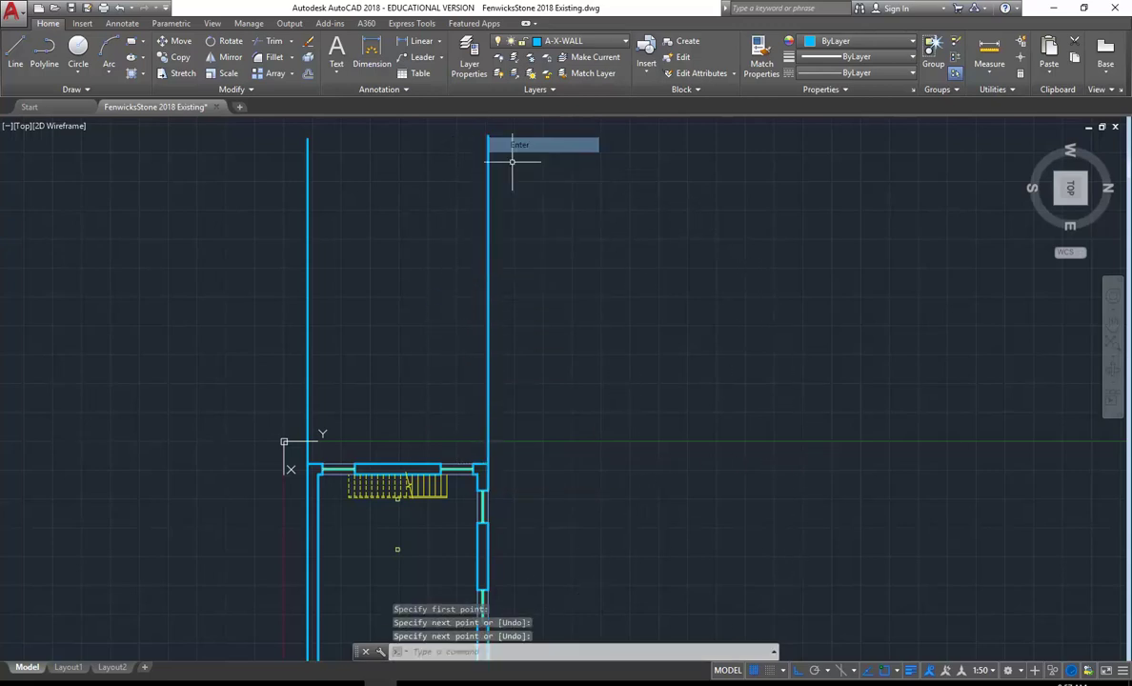
pyautogui.click(15, 55)
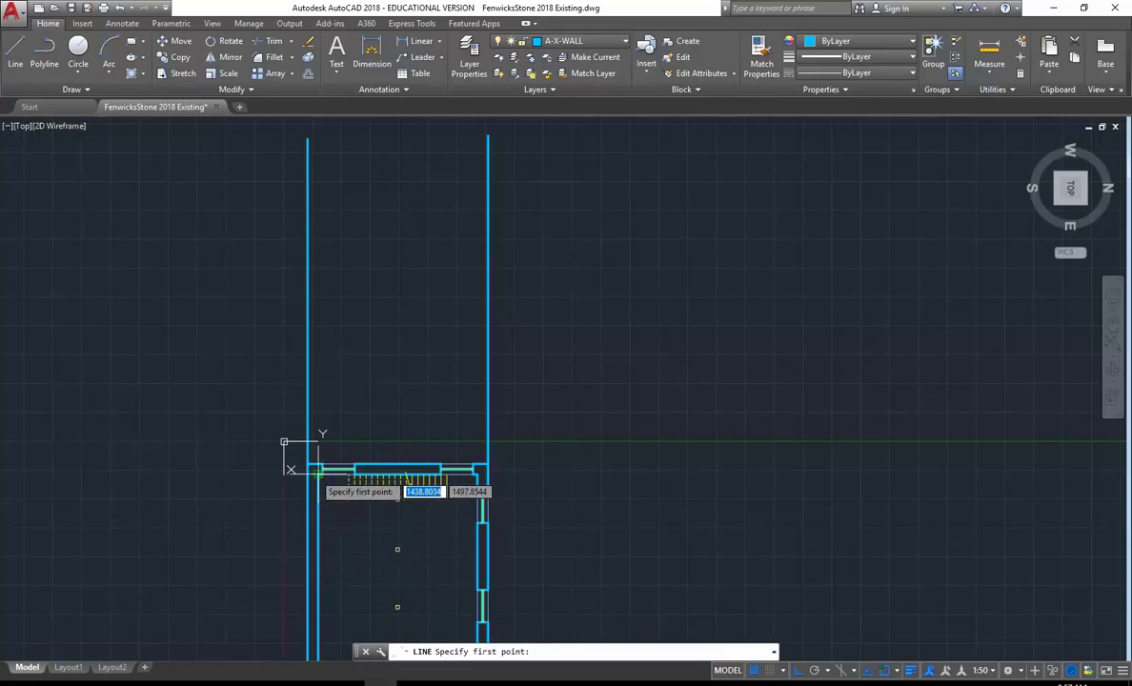
pyautogui.scroll(3, 295, 467)
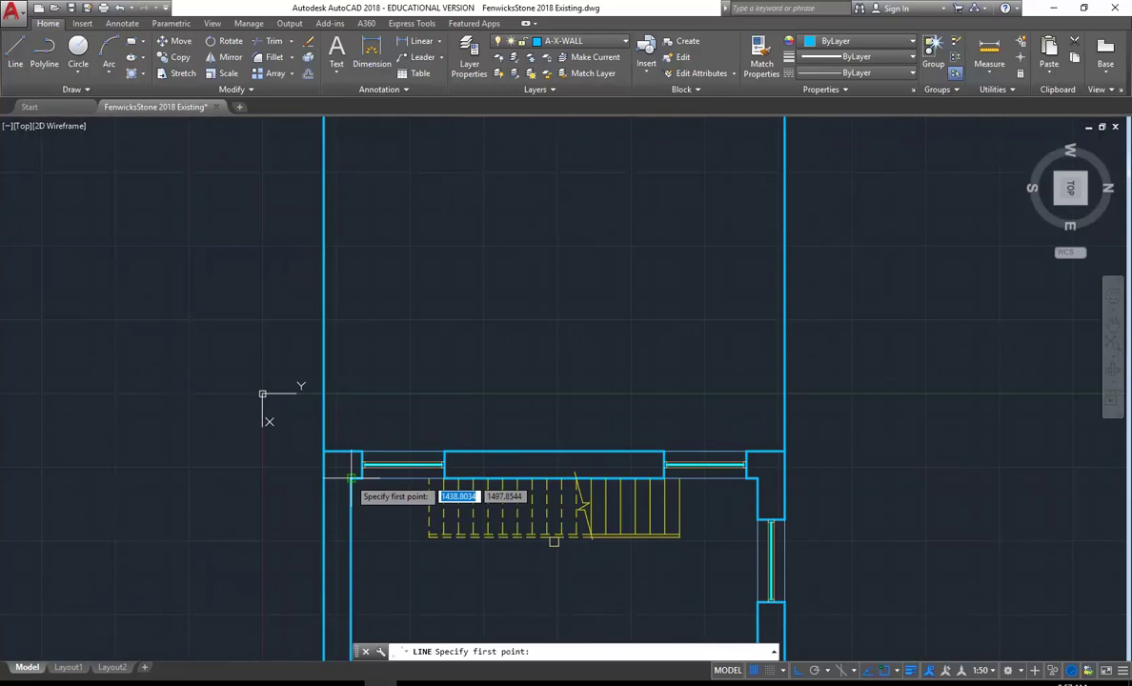
pyautogui.click(350, 478)
pyautogui.scroll(-5, 355, 463)
pyautogui.scroll(2, 367, 400)
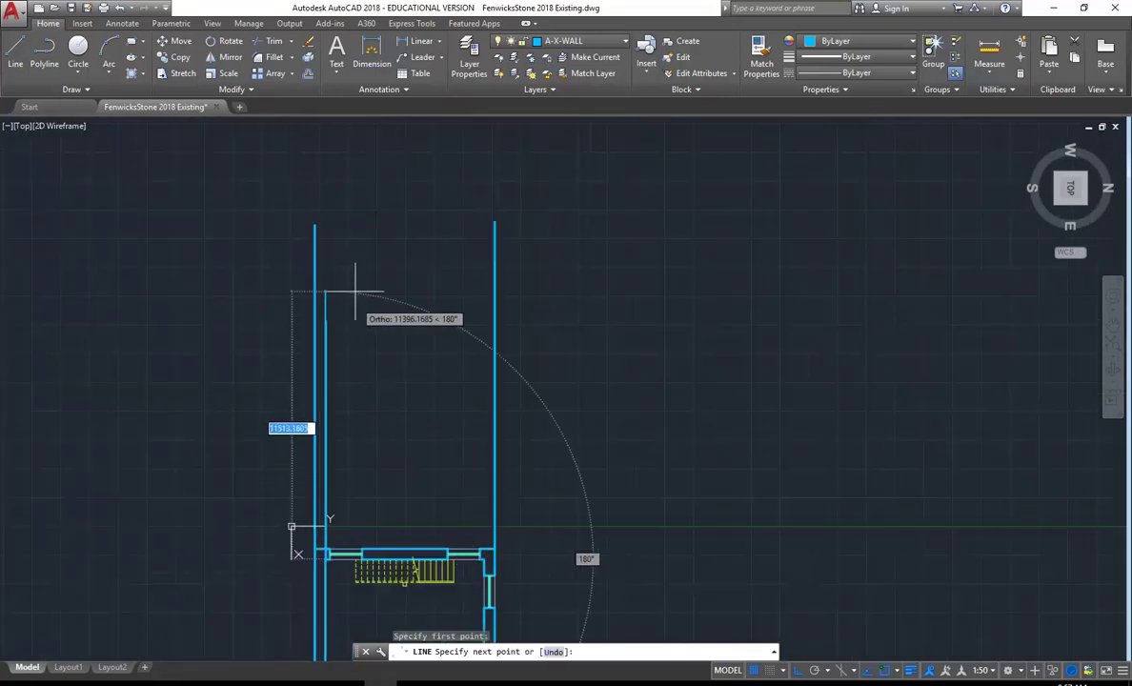
pyautogui.click(353, 226)
pyautogui.rightClick(358, 230)
pyautogui.click(388, 236)
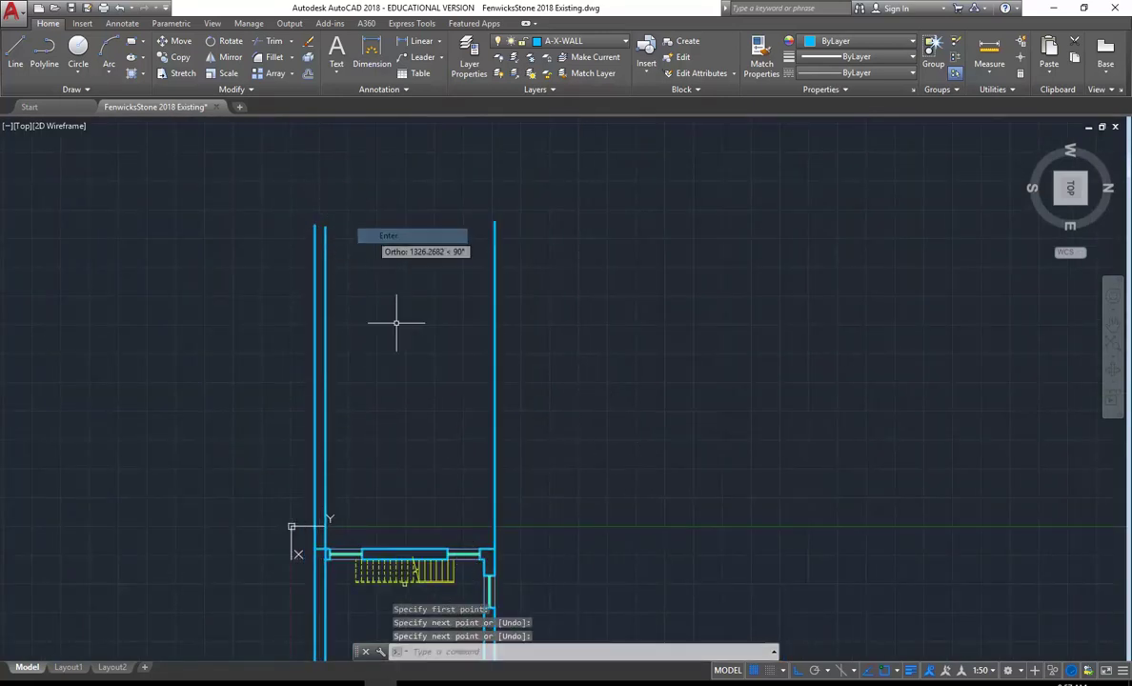
# Draw the right wall's inner vertical line, then bring up the front section page in Photo Gallery
pyautogui.click(15, 53)
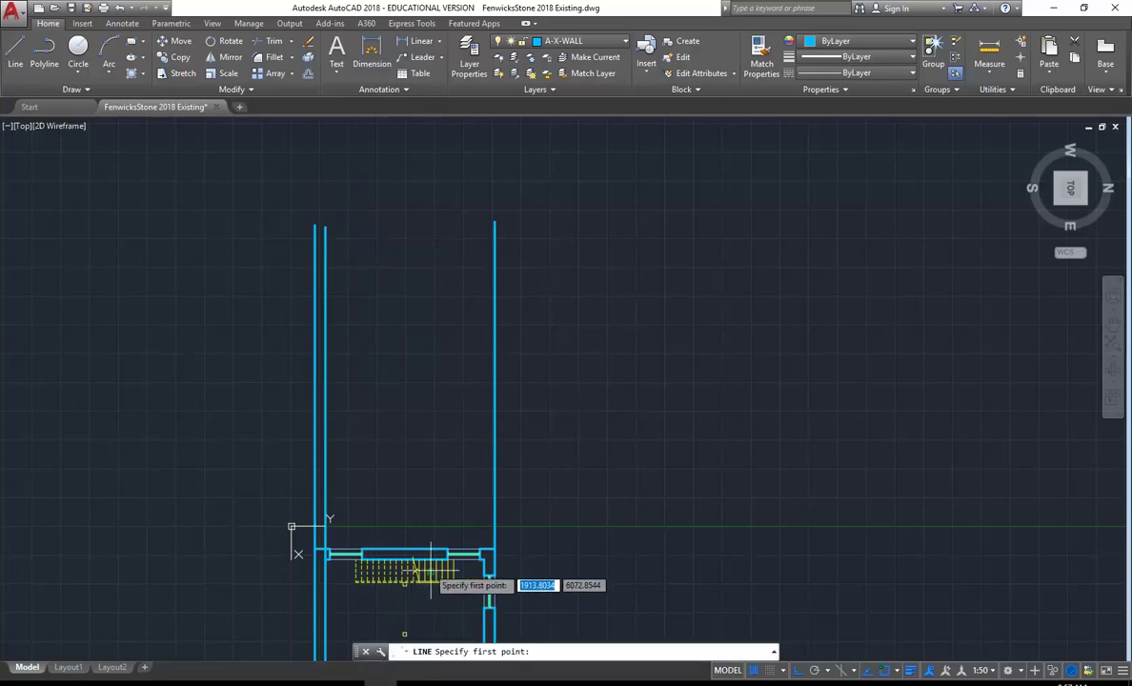
pyautogui.scroll(3, 425, 572)
pyautogui.click(484, 562)
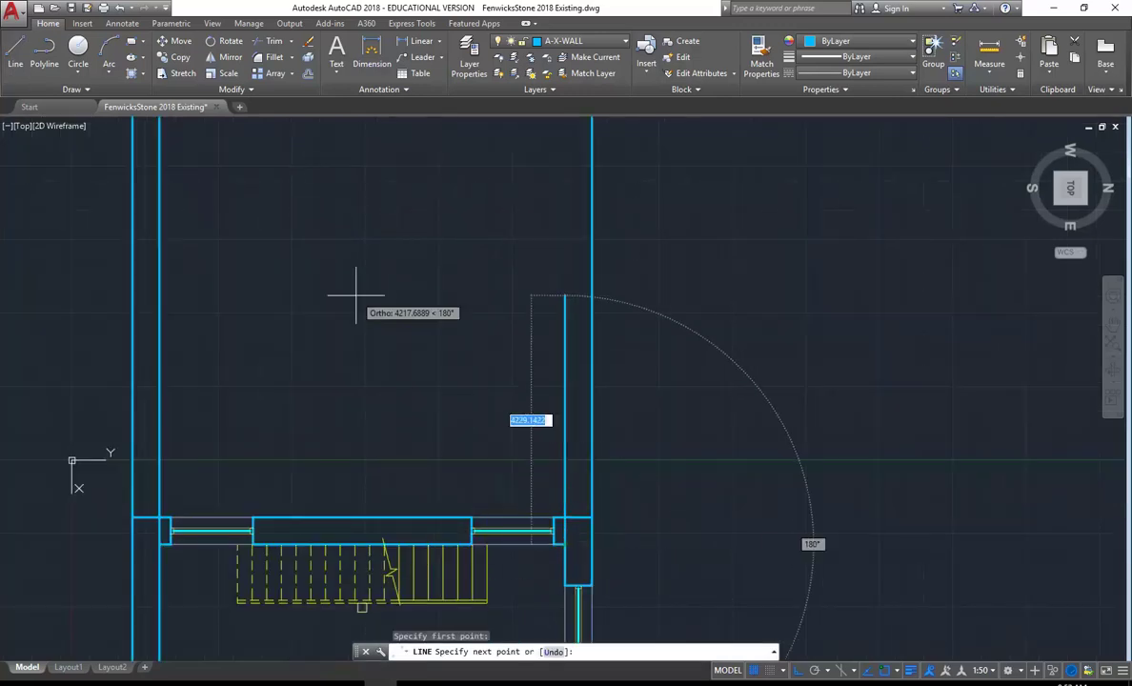
pyautogui.scroll(-4, 362, 296)
pyautogui.scroll(2, 374, 198)
pyautogui.scroll(-2, 377, 190)
pyautogui.moveTo(383, 182); pyautogui.dragTo(383, 215, button='middle')
pyautogui.click(384, 174)
pyautogui.rightClick(384, 178)
pyautogui.click(408, 186)
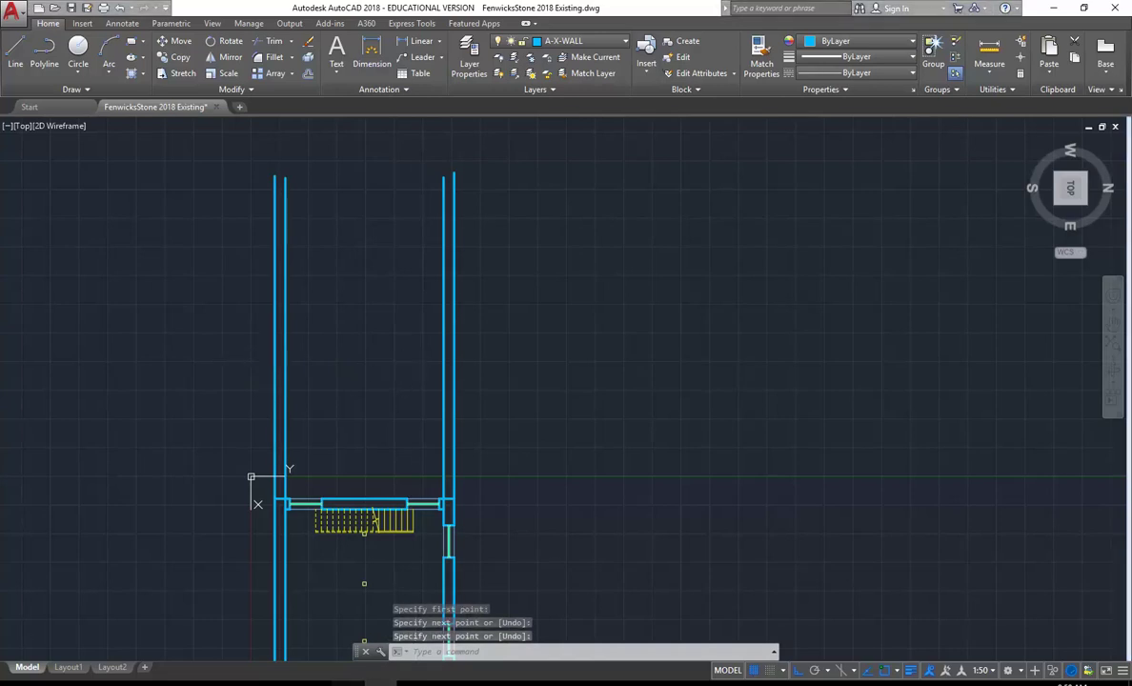
pyautogui.hotkey('alt', 'Tab')
pyautogui.click(858, 670)
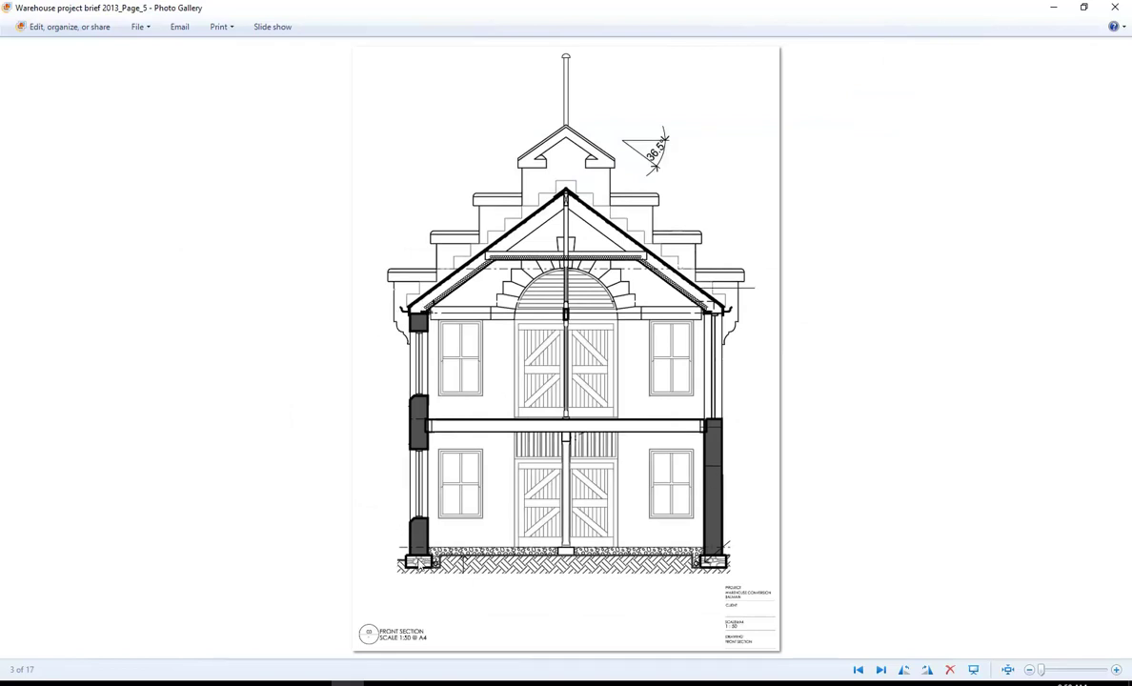
# Keep A-X-WALL as the current layer, zoom into the front section reference, then return to AutoCAD
pyautogui.click(1053, 8)
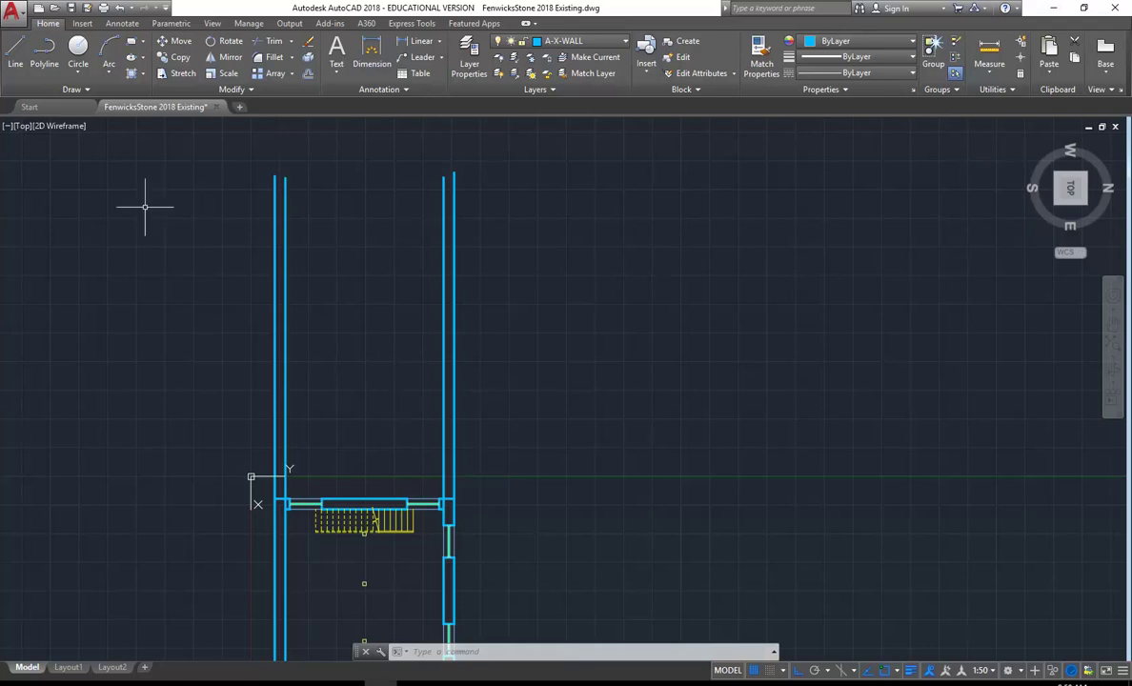
pyautogui.click(588, 46)
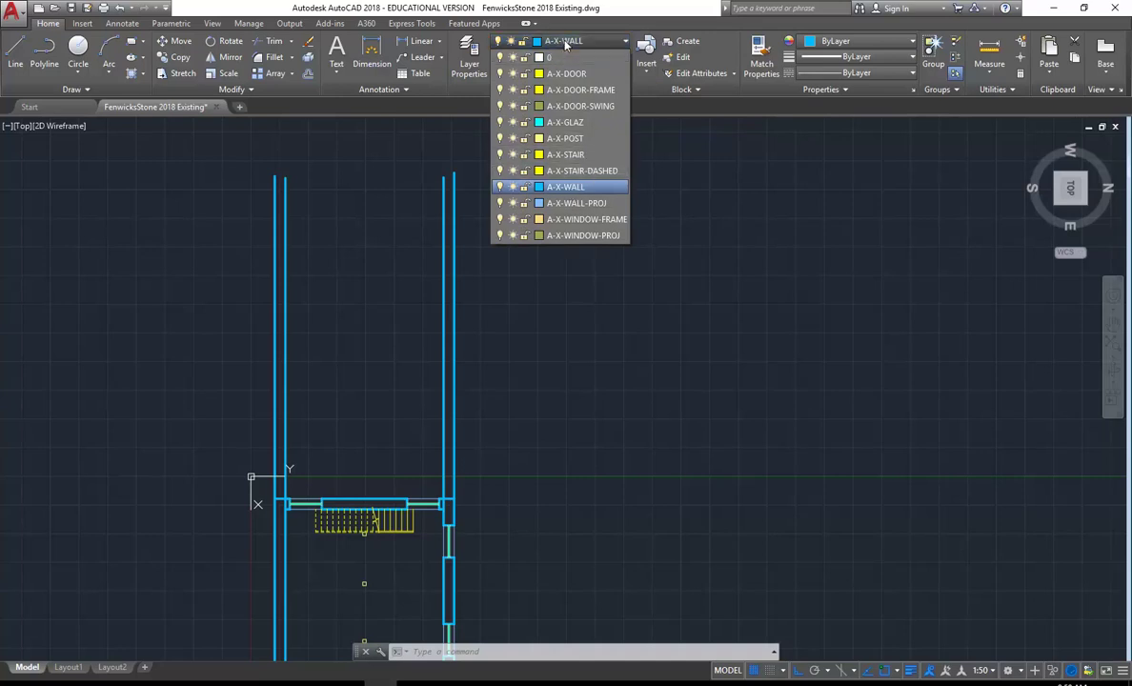
pyautogui.click(568, 189)
pyautogui.hotkey('alt', 'Tab')
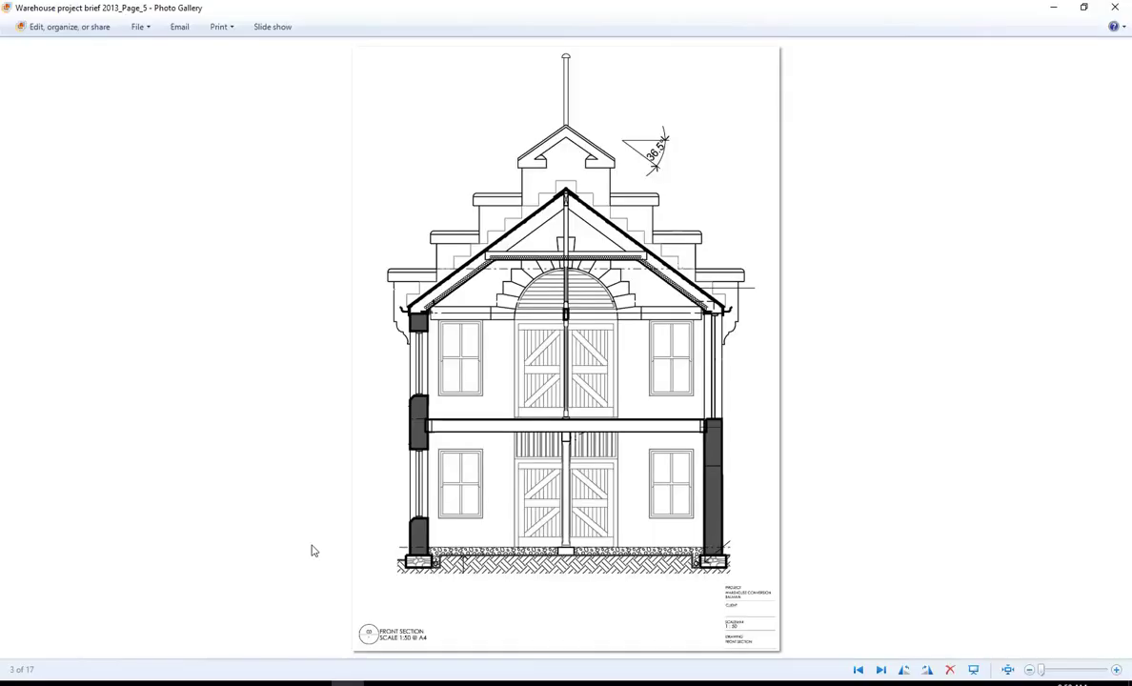
pyautogui.scroll(1, 568, 490)
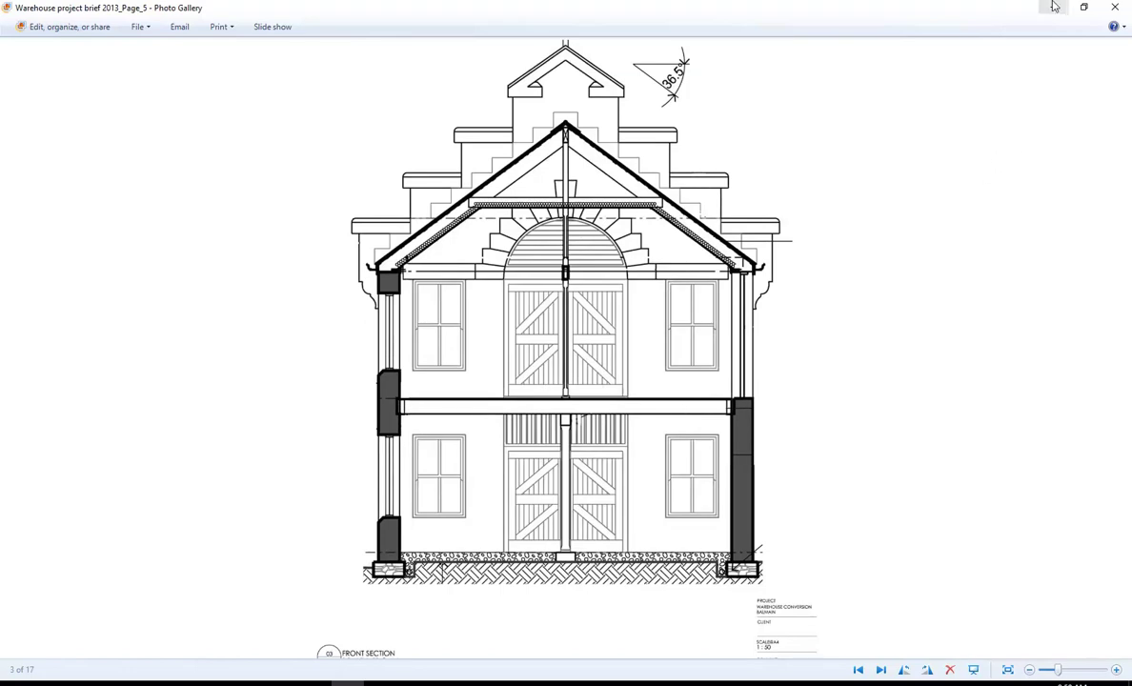
pyautogui.hotkey('alt', 'Tab')
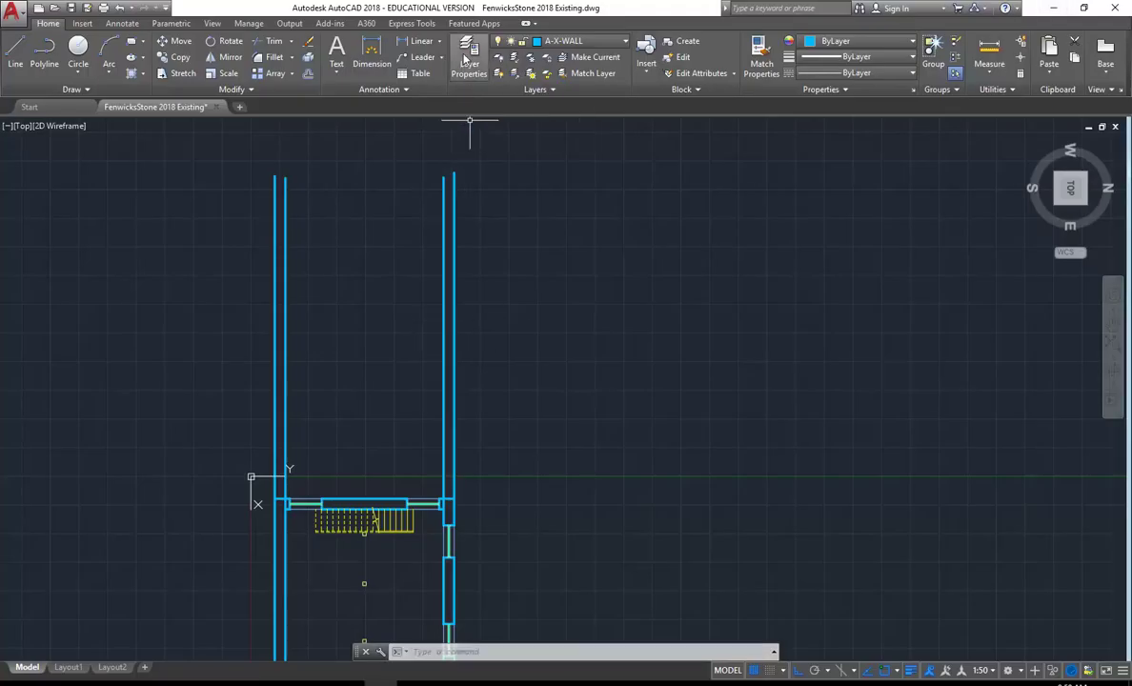
# Create a new layer named A-X-FLOOR-CONC, then view the front section reference again
pyautogui.click(465, 58)
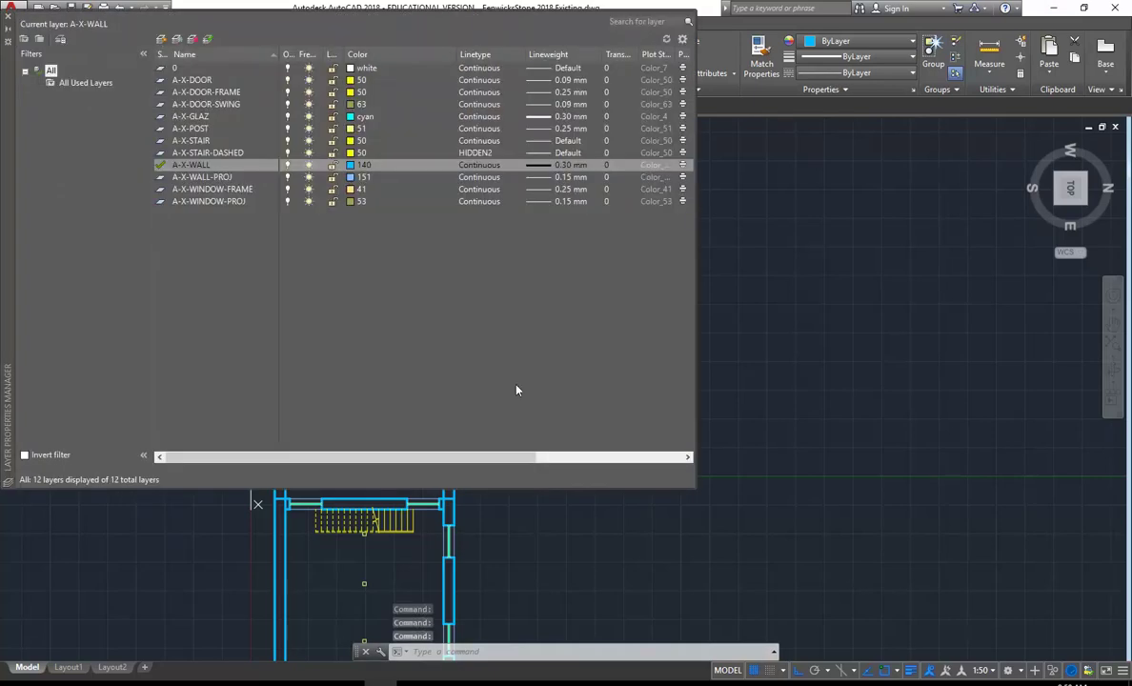
pyautogui.moveTo(4, 145); pyautogui.dragTo(164, 221)
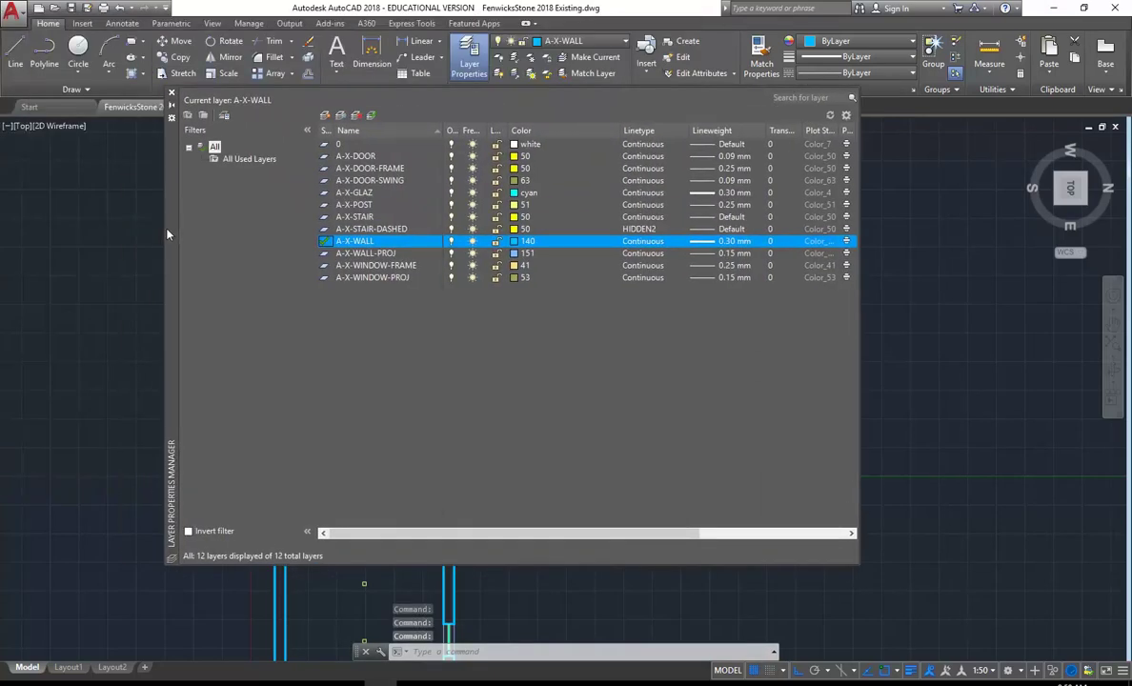
pyautogui.click(324, 116)
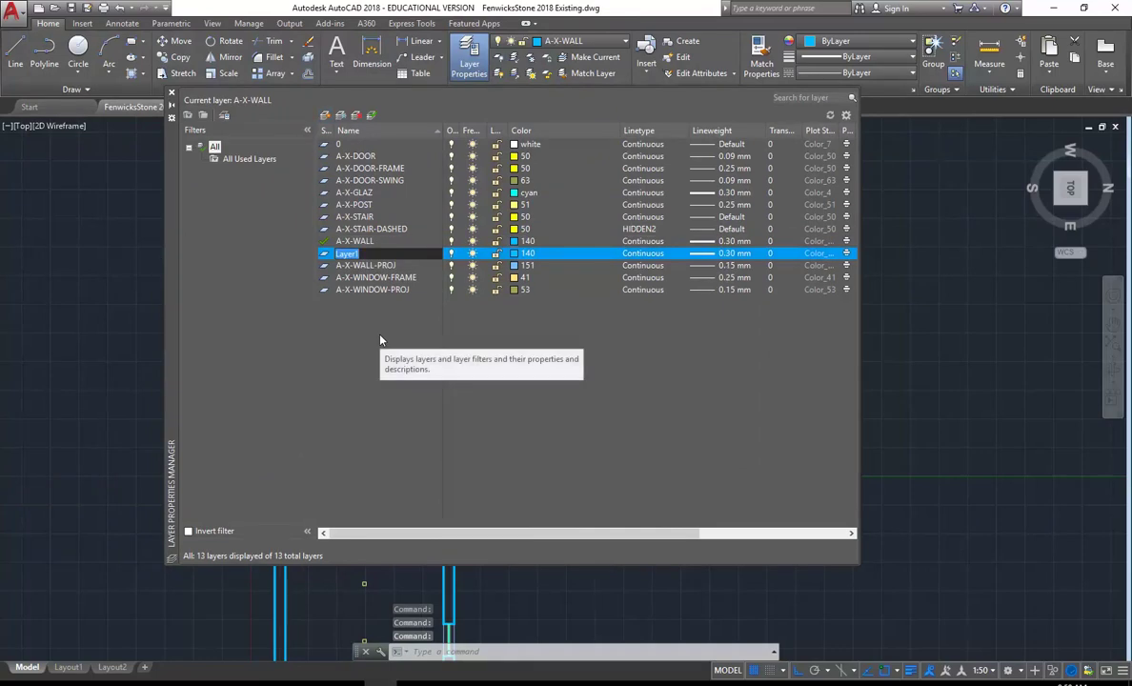
pyautogui.write('A-X-FLOOR-CONC')
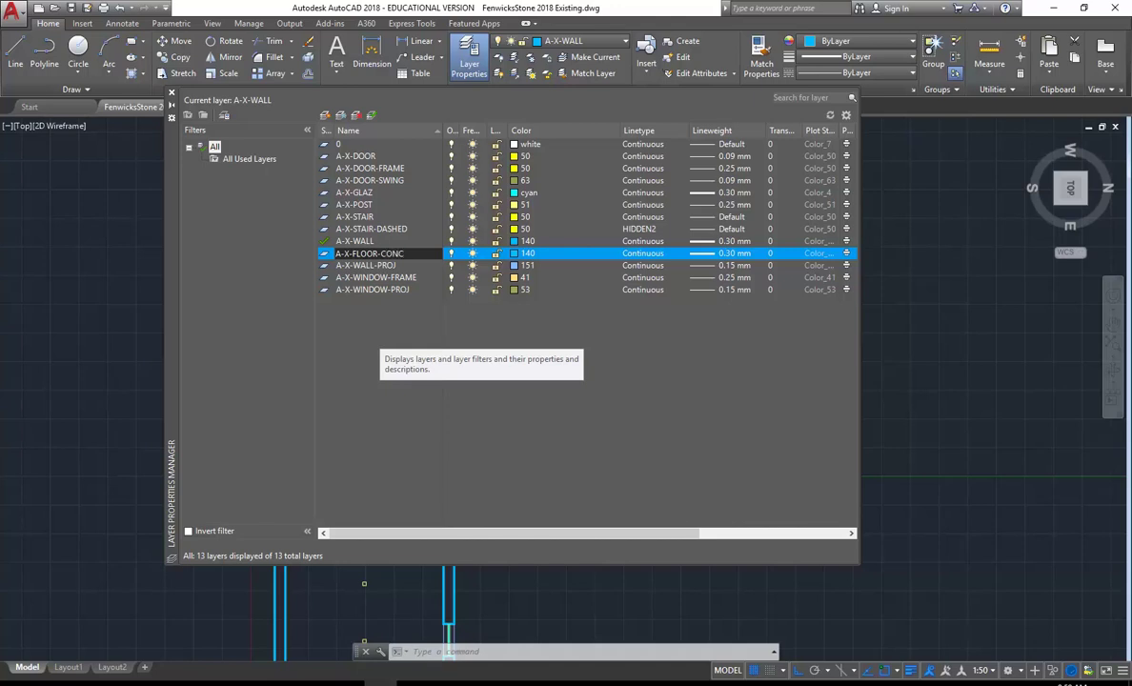
pyautogui.press('Return')
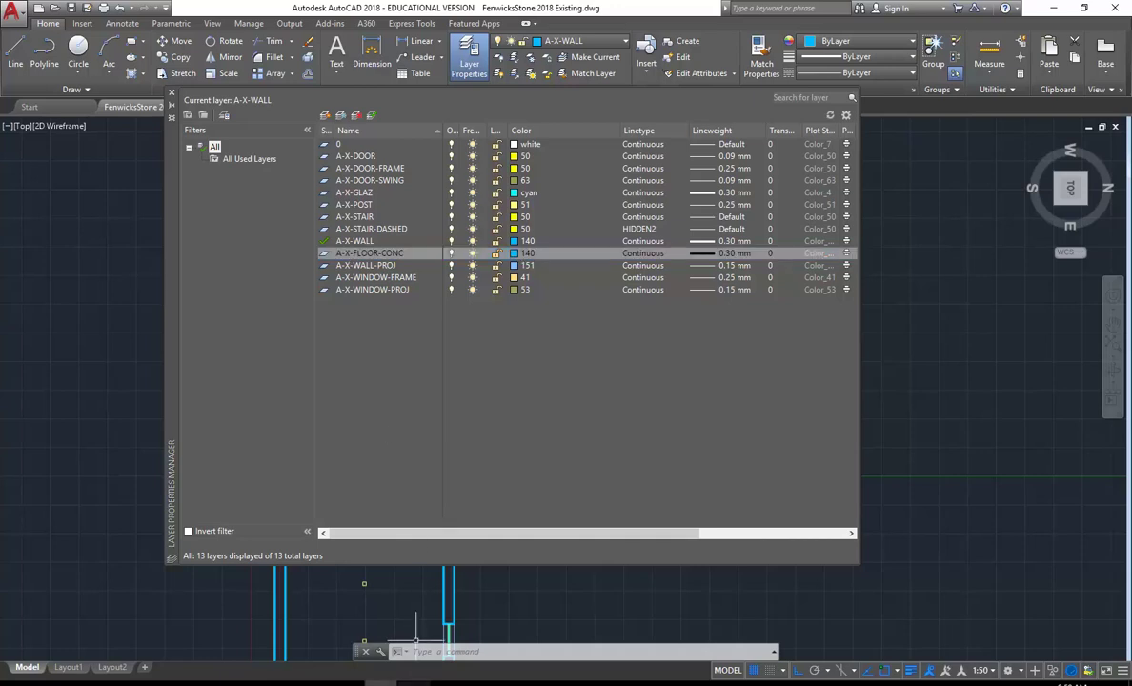
pyautogui.hotkey('alt', 'Tab')
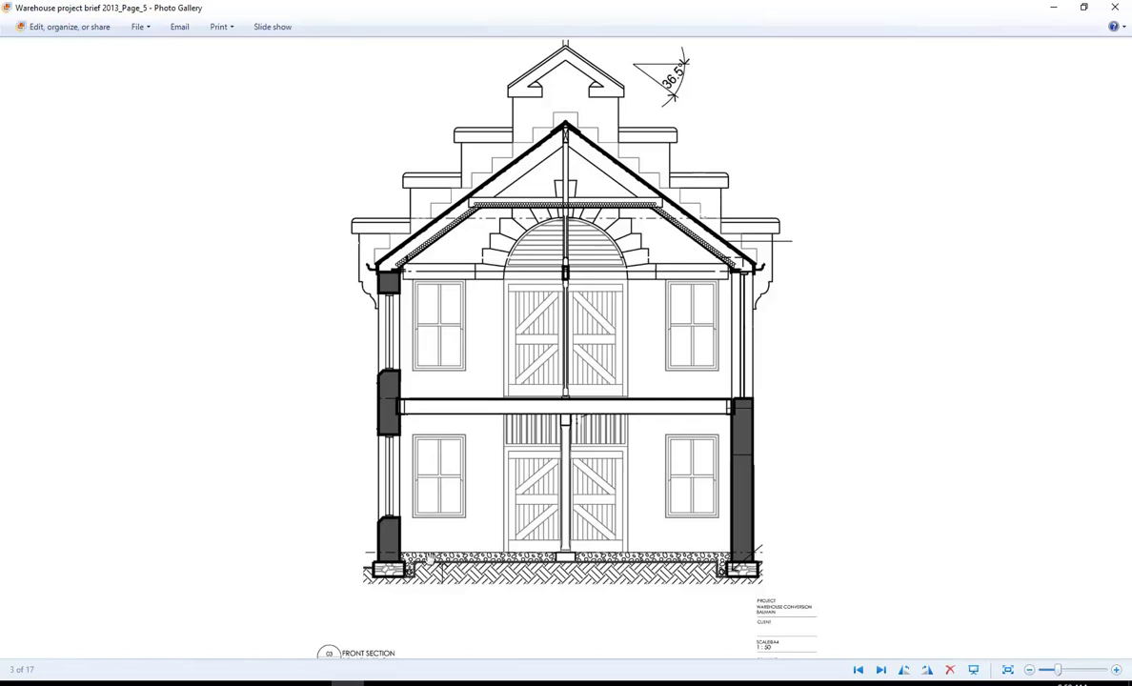
# Back in Layer Properties Manager, change the A-X-FLOOR-CONC layer colour to green
pyautogui.click(1053, 6)
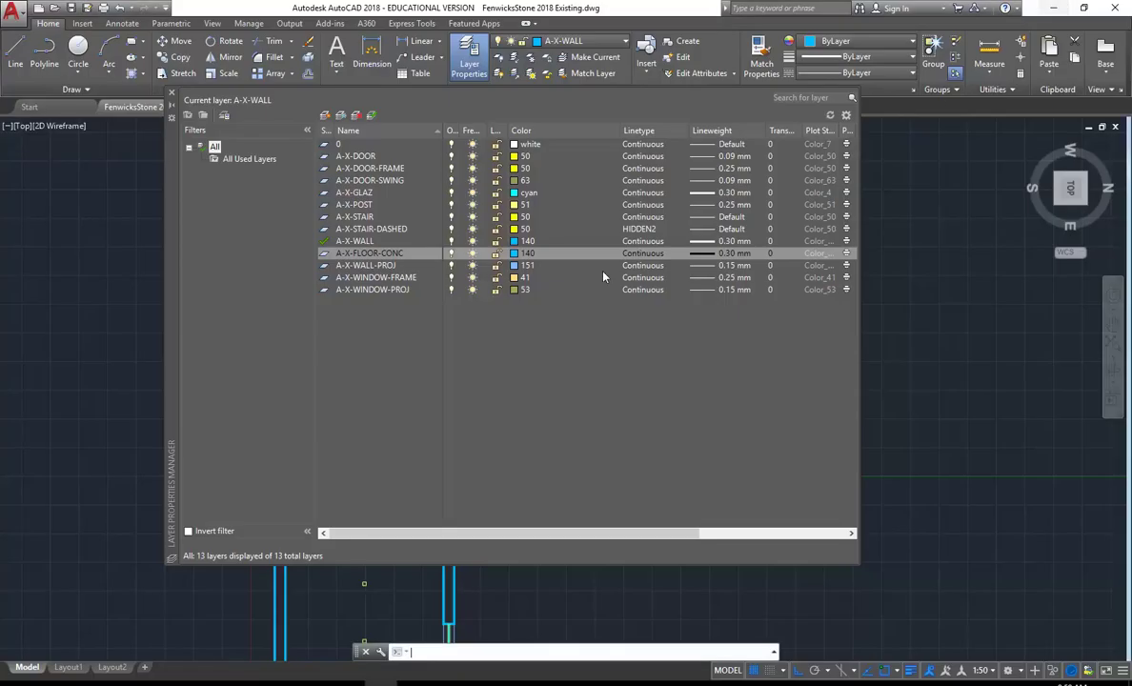
pyautogui.click(515, 254)
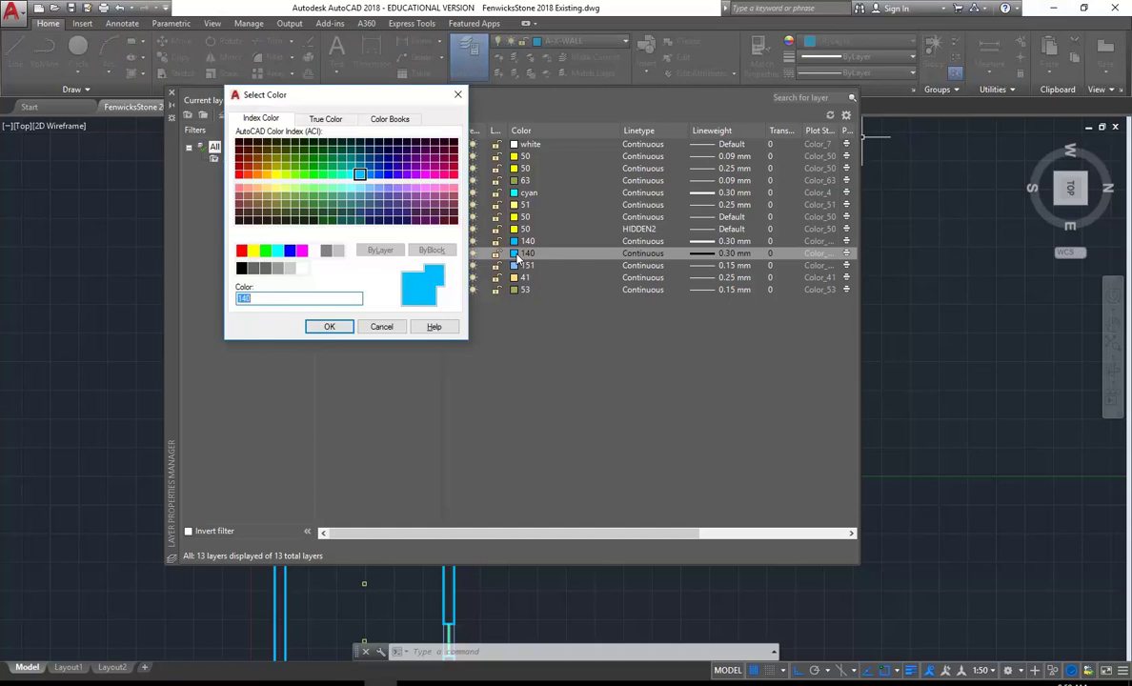
pyautogui.click(266, 250)
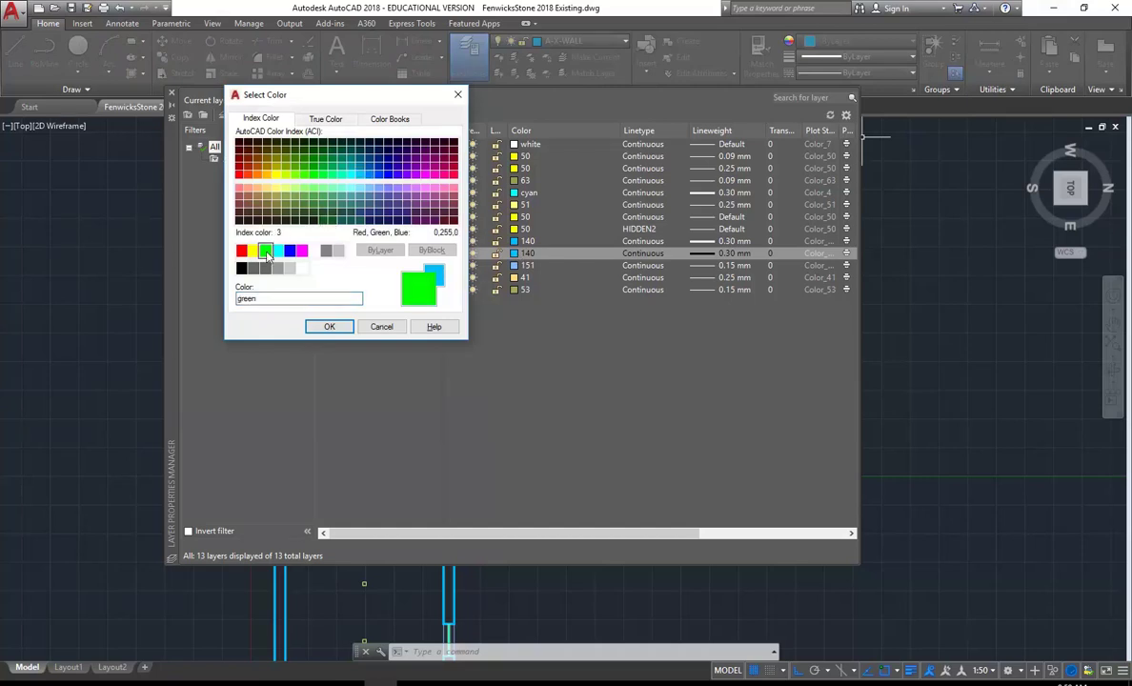
pyautogui.click(329, 326)
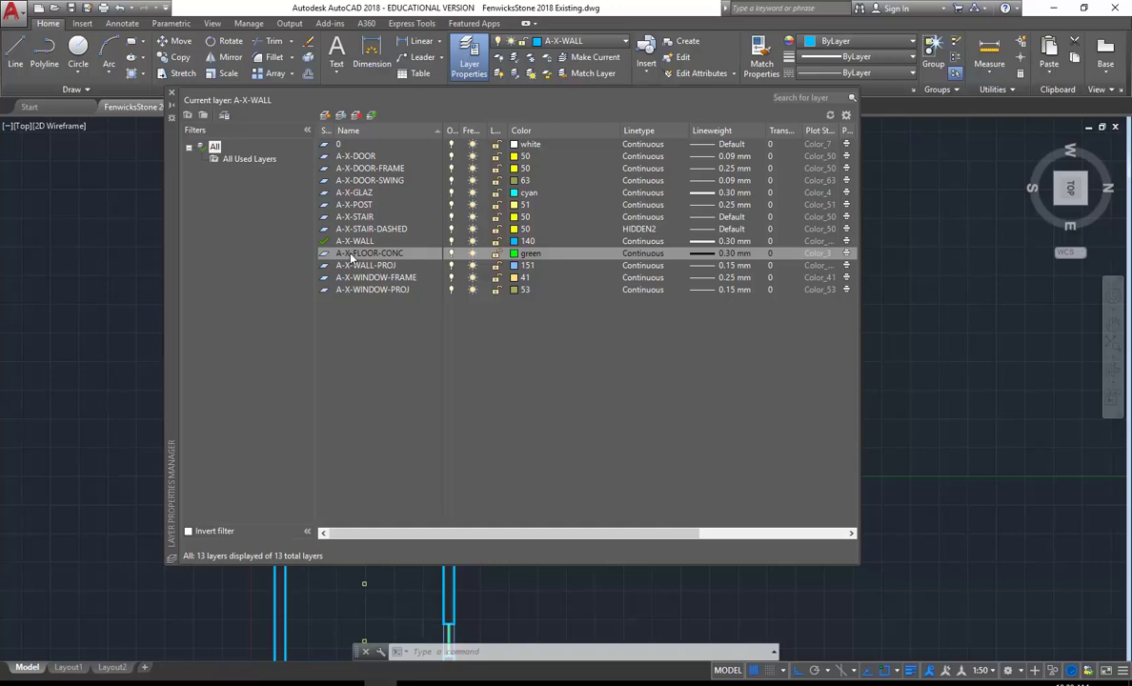
# Create layer A-X-FLOOR-WOOD in colour 51 and make A-X-FLOOR-CONC the current layer
pyautogui.click(326, 115)
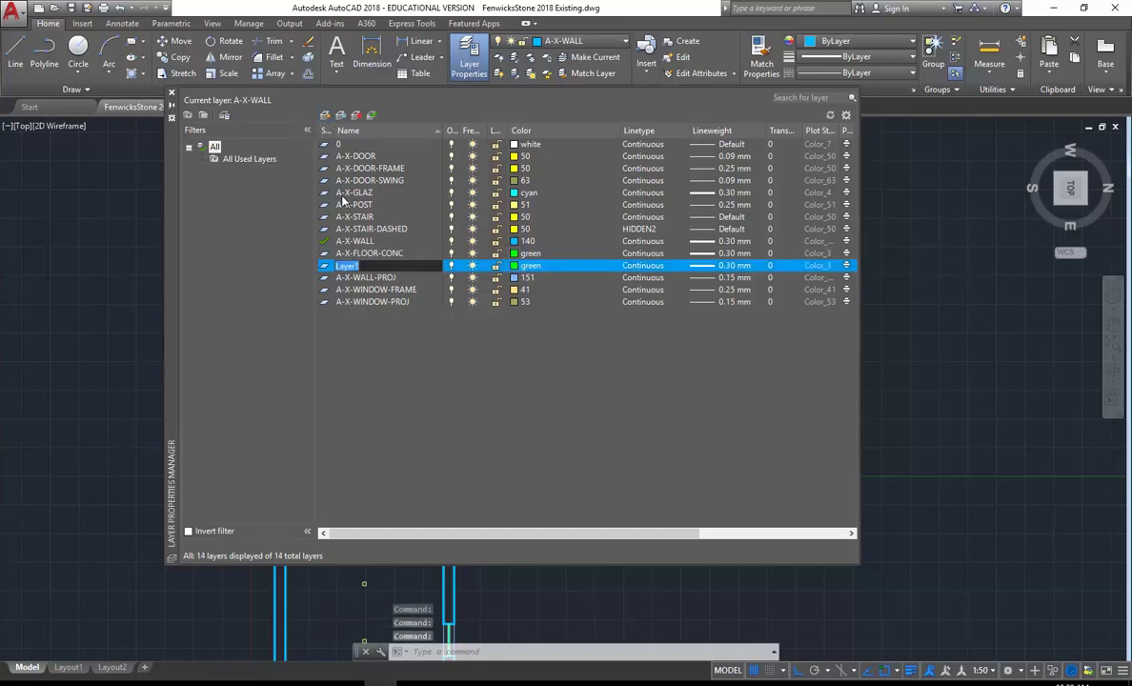
pyautogui.write('A-X-FLOOR')
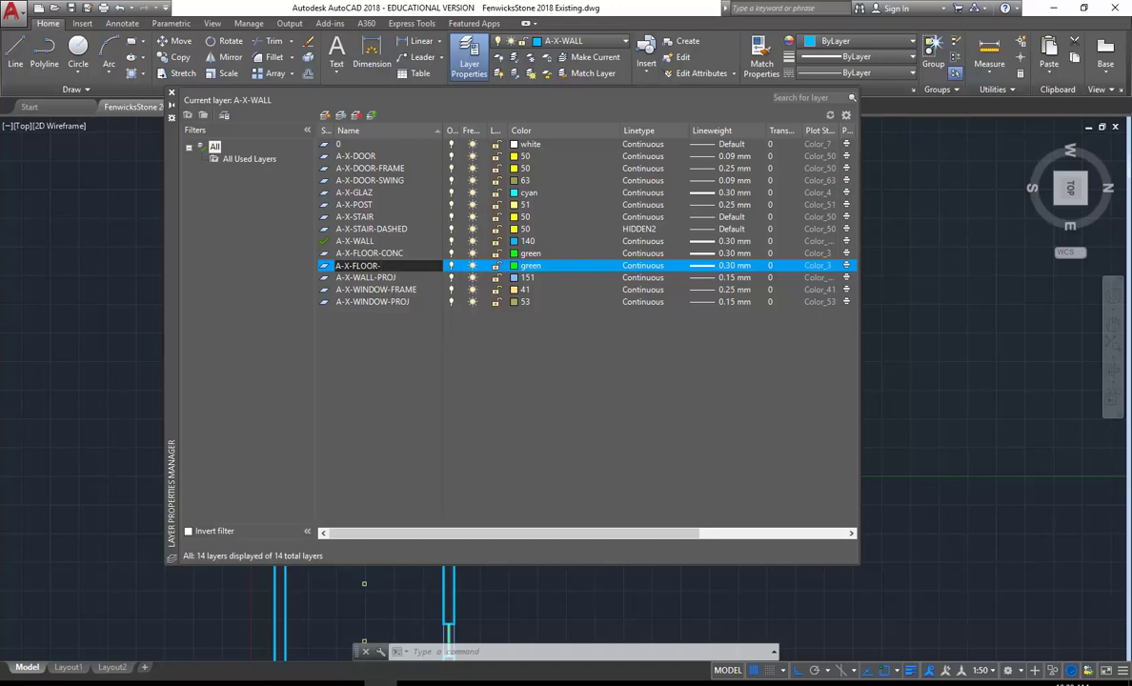
pyautogui.write('-WOOD')
pyautogui.press('Return')
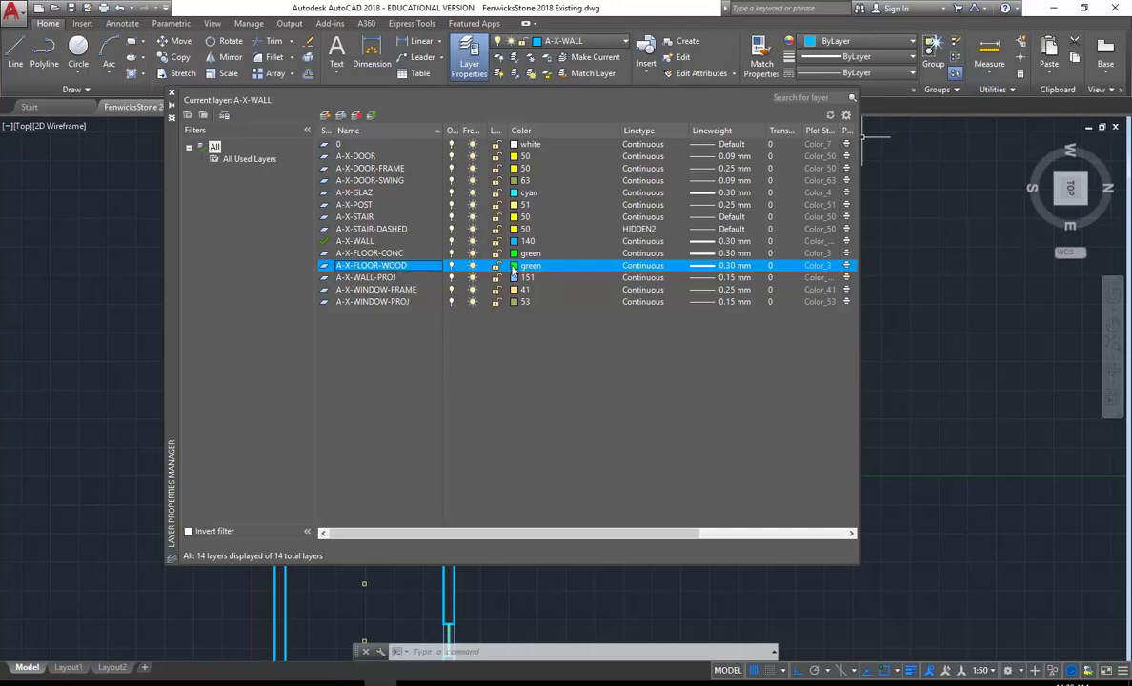
pyautogui.click(518, 269)
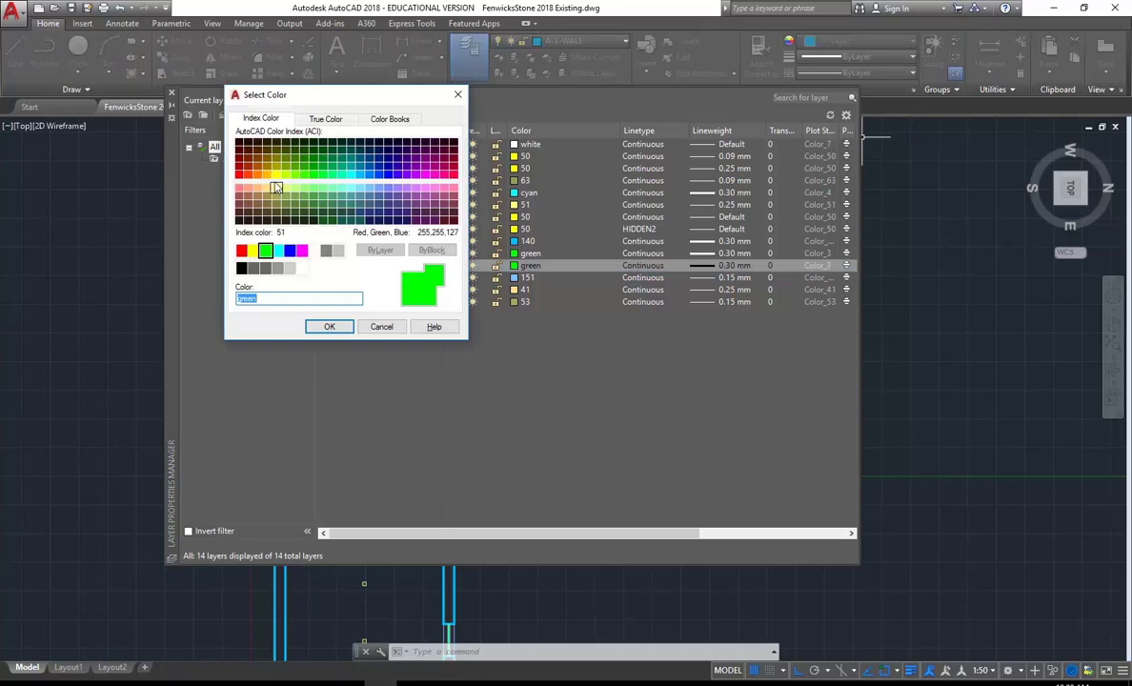
pyautogui.click(276, 187)
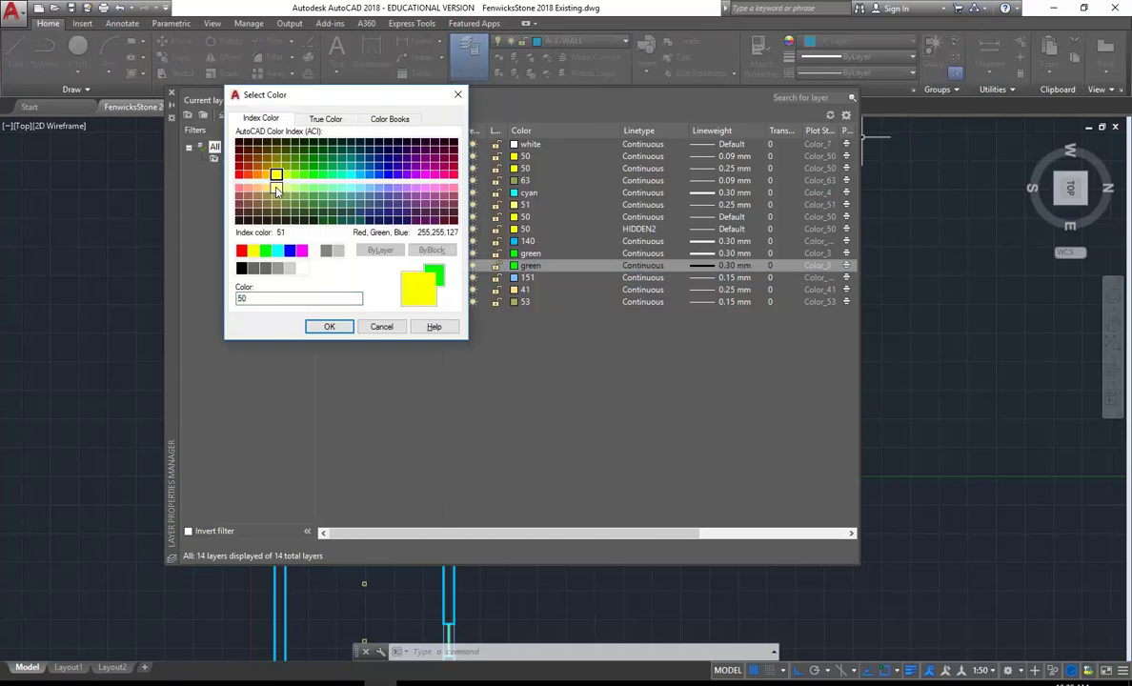
pyautogui.click(327, 327)
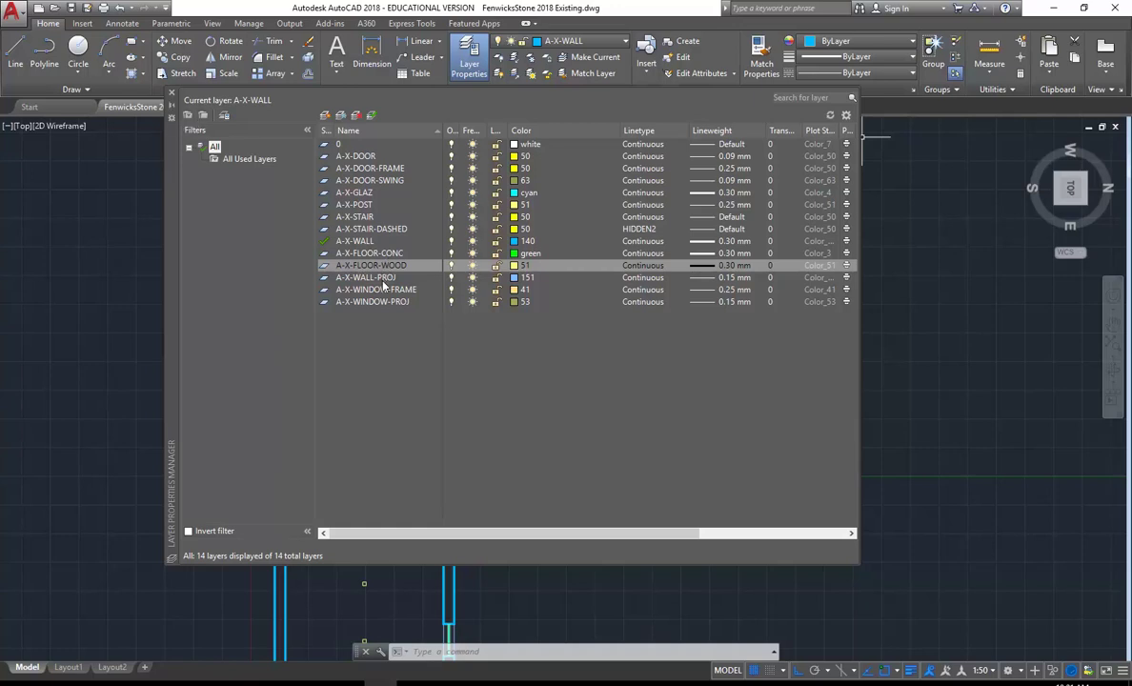
pyautogui.doubleClick(326, 254)
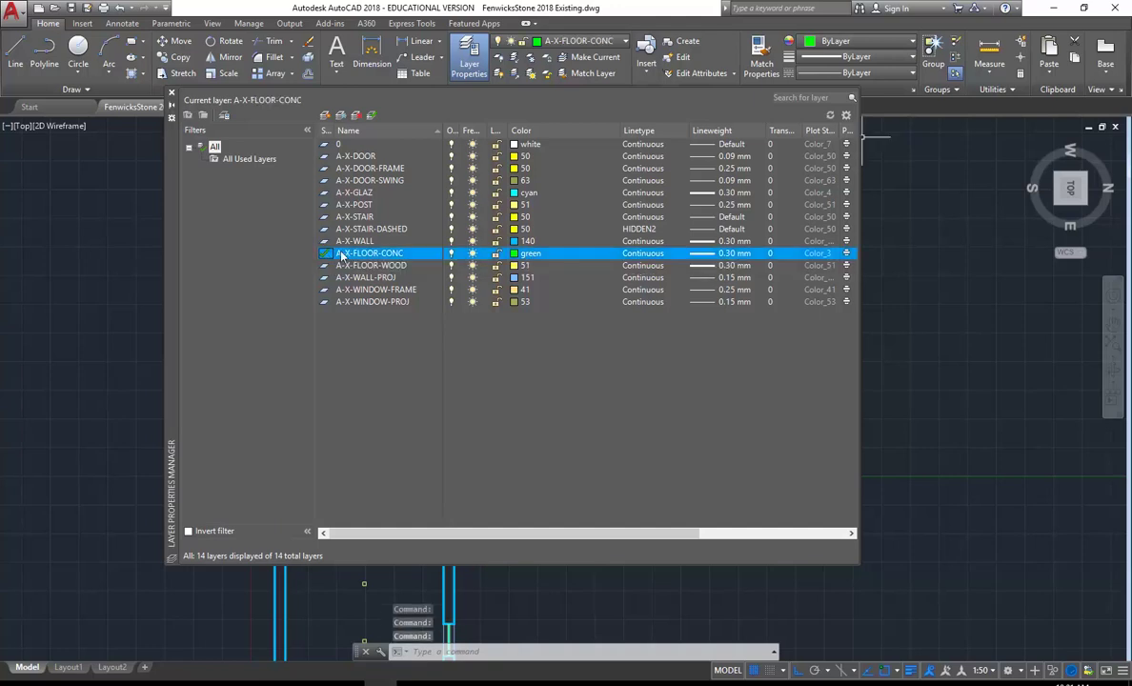
# Draw a horizontal green floor line spanning past both walls on A-X-FLOOR-CONC
pyautogui.click(172, 98)
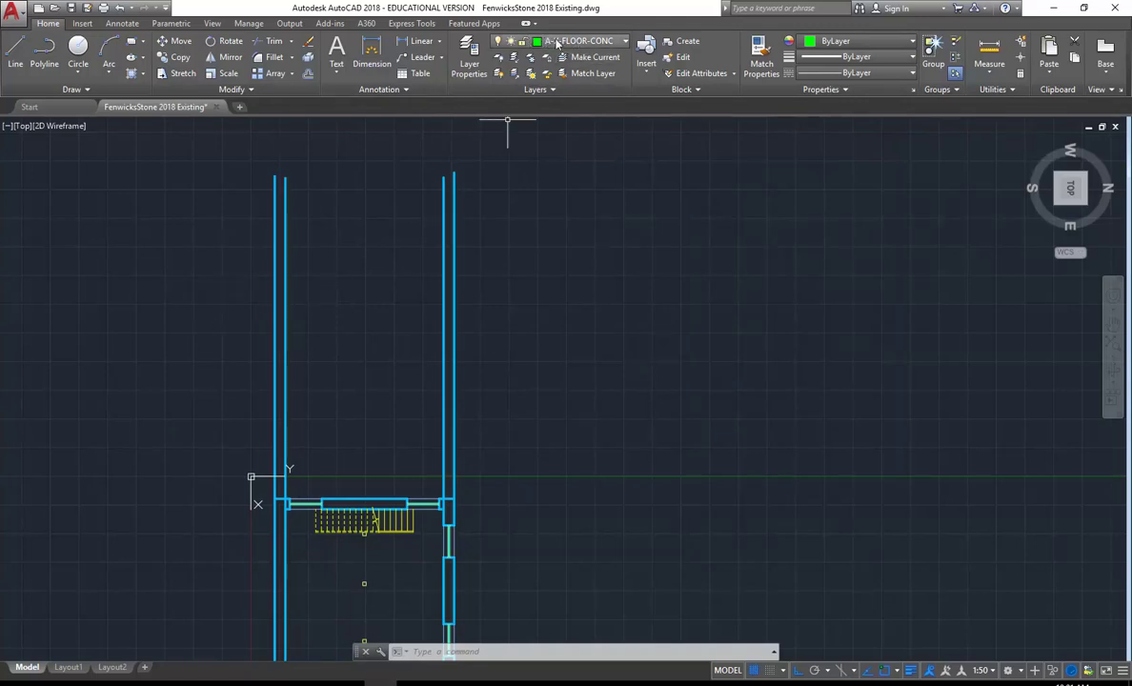
pyautogui.click(15, 50)
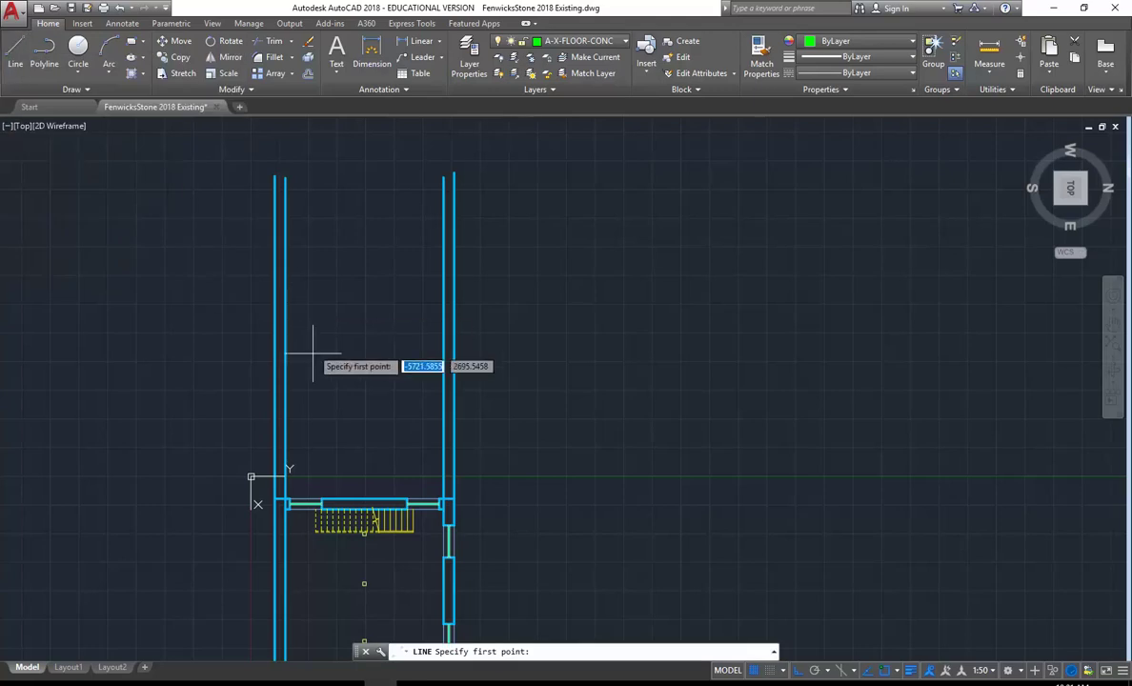
pyautogui.click(246, 338)
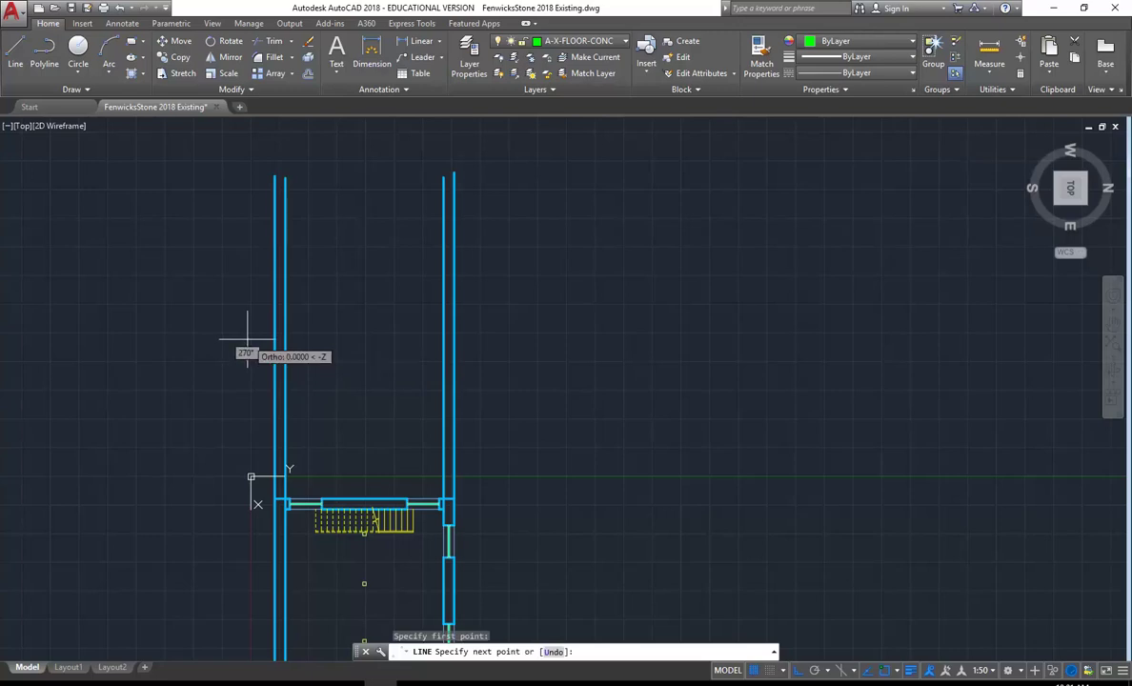
pyautogui.click(488, 322)
pyautogui.rightClick(516, 319)
pyautogui.click(545, 327)
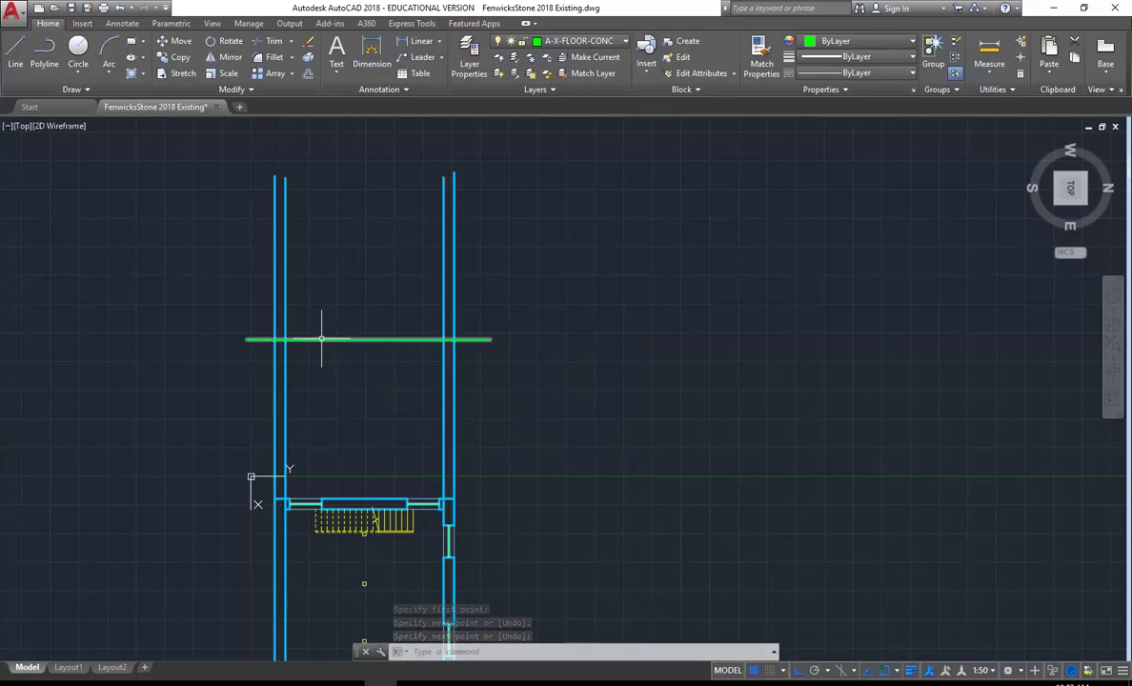
# Zoom out to view the whole drawing and switch to the warehouse section reference image
pyautogui.moveTo(318, 337)
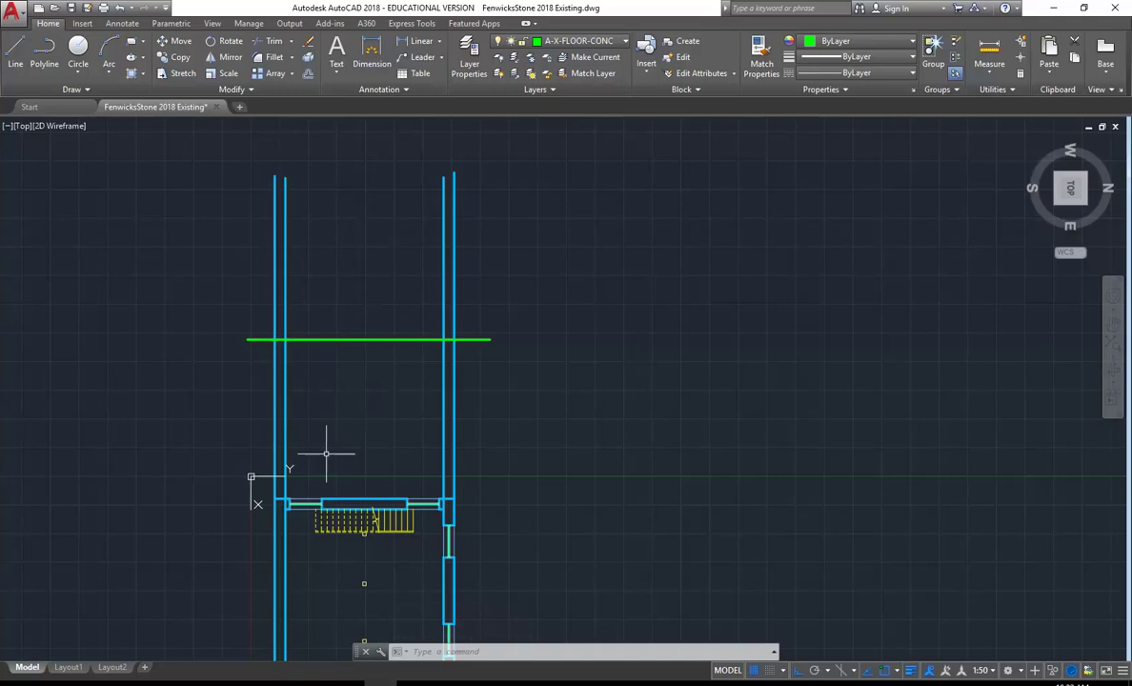
pyautogui.moveTo(341, 447)
pyautogui.mouseDown(button='middle')
pyautogui.moveTo(354, 305)
pyautogui.moveTo(336, 369)
pyautogui.mouseUp(button='middle')
pyautogui.scroll(-2, 343, 326)
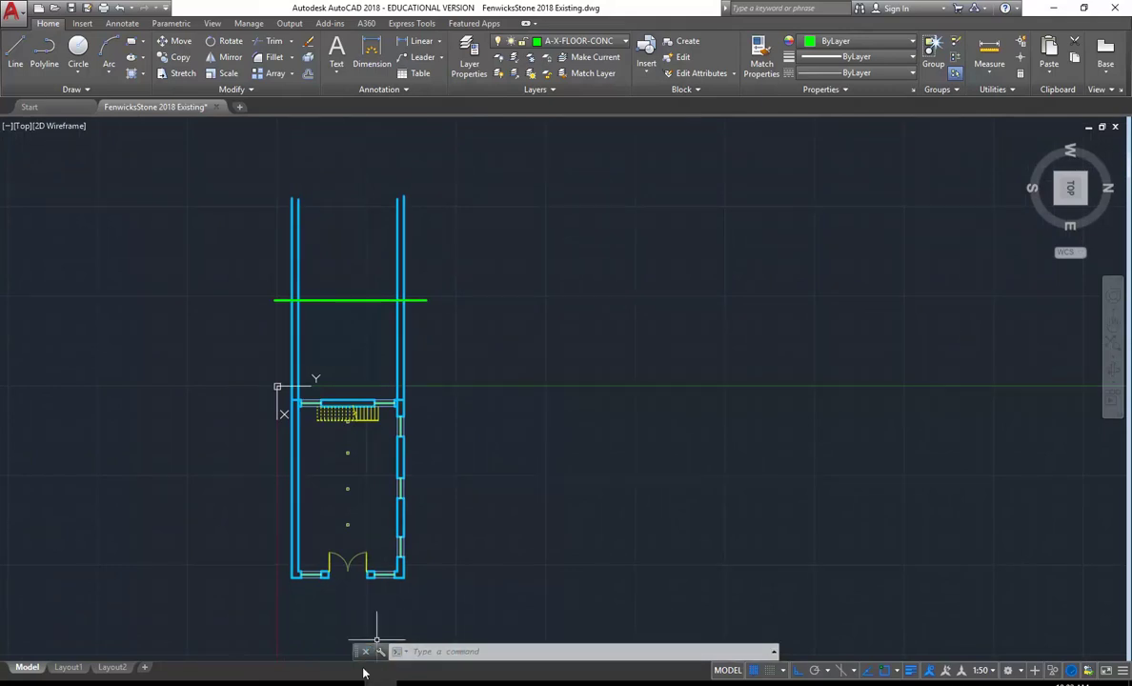
pyautogui.click(338, 683)
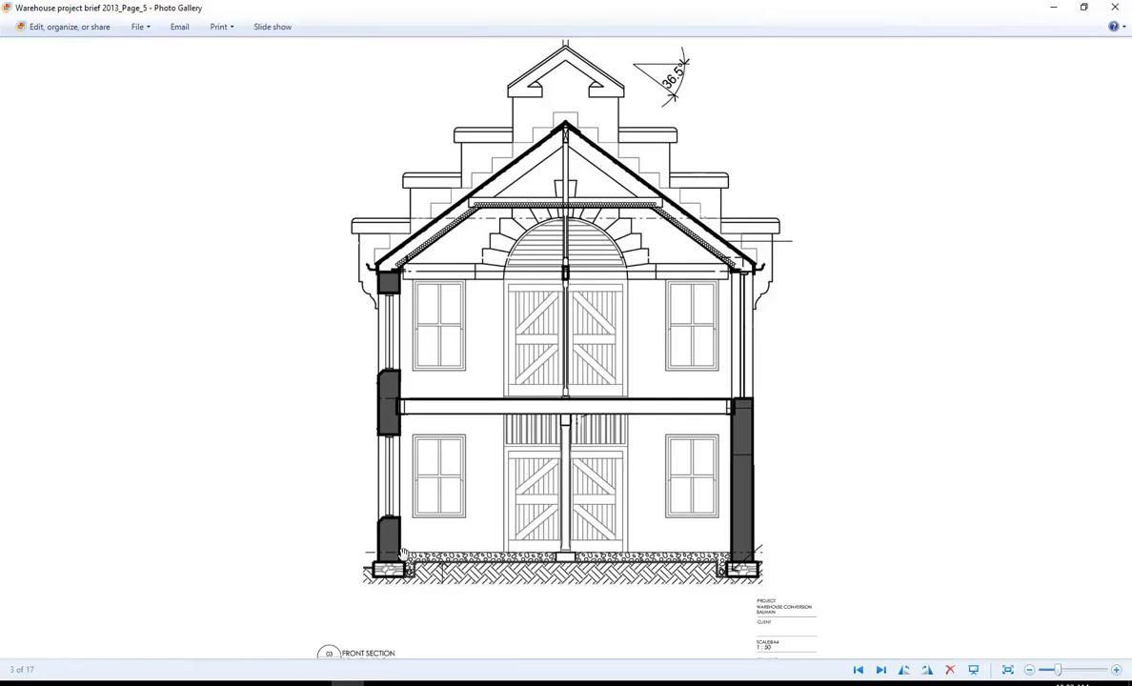
# Zoom in on the front section's ground slab and footings, then return to AutoCAD
pyautogui.scroll(3, 402, 548)
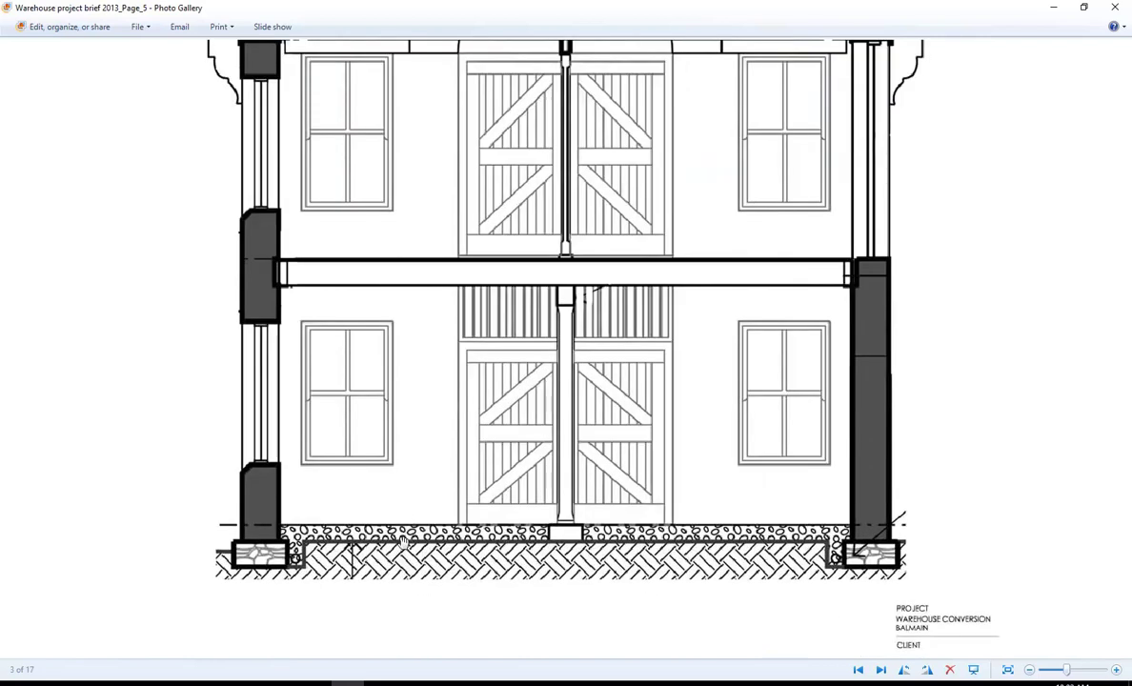
pyautogui.scroll(2, 404, 541)
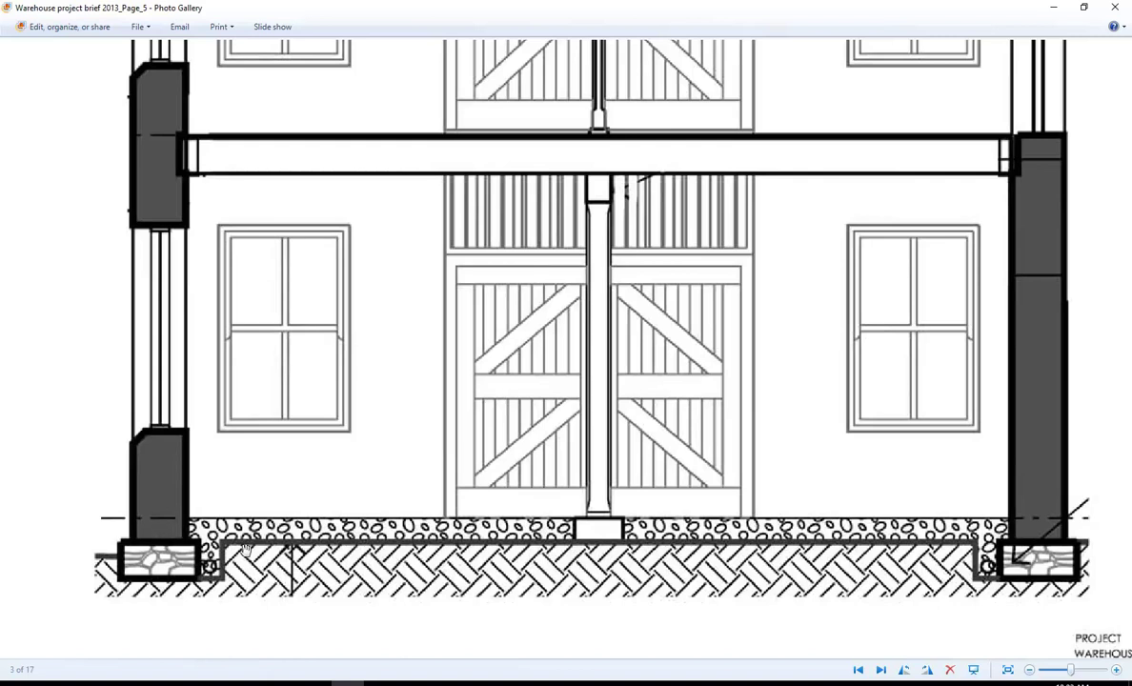
pyautogui.moveTo(286, 550); pyautogui.dragTo(303, 505)
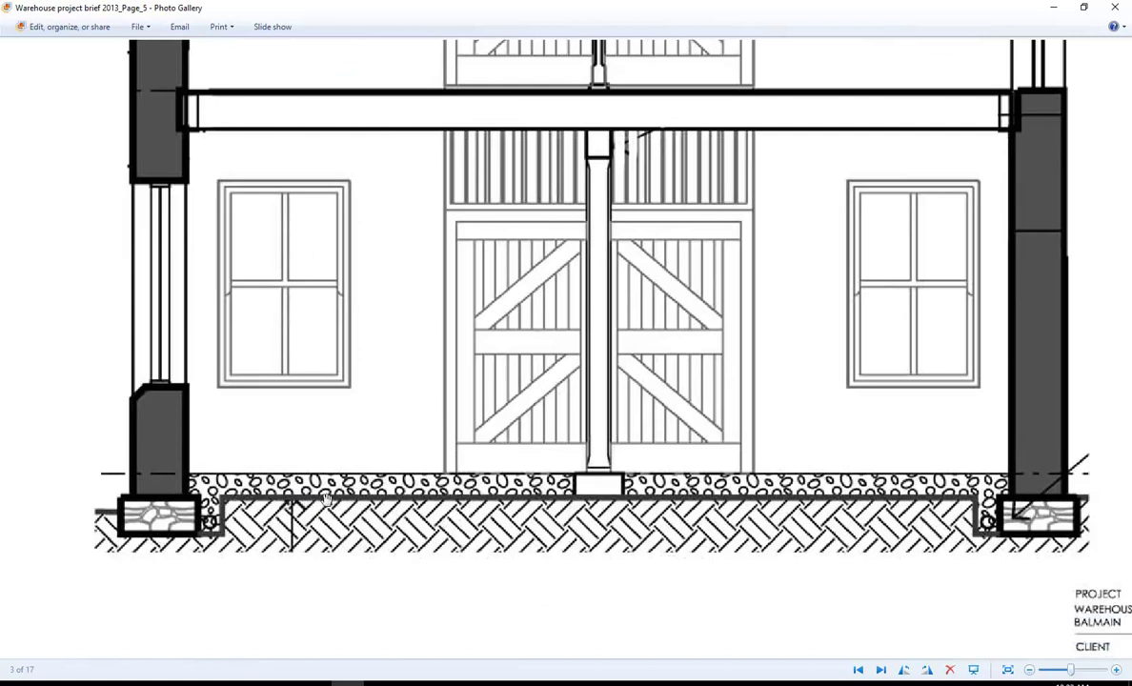
pyautogui.click(1056, 9)
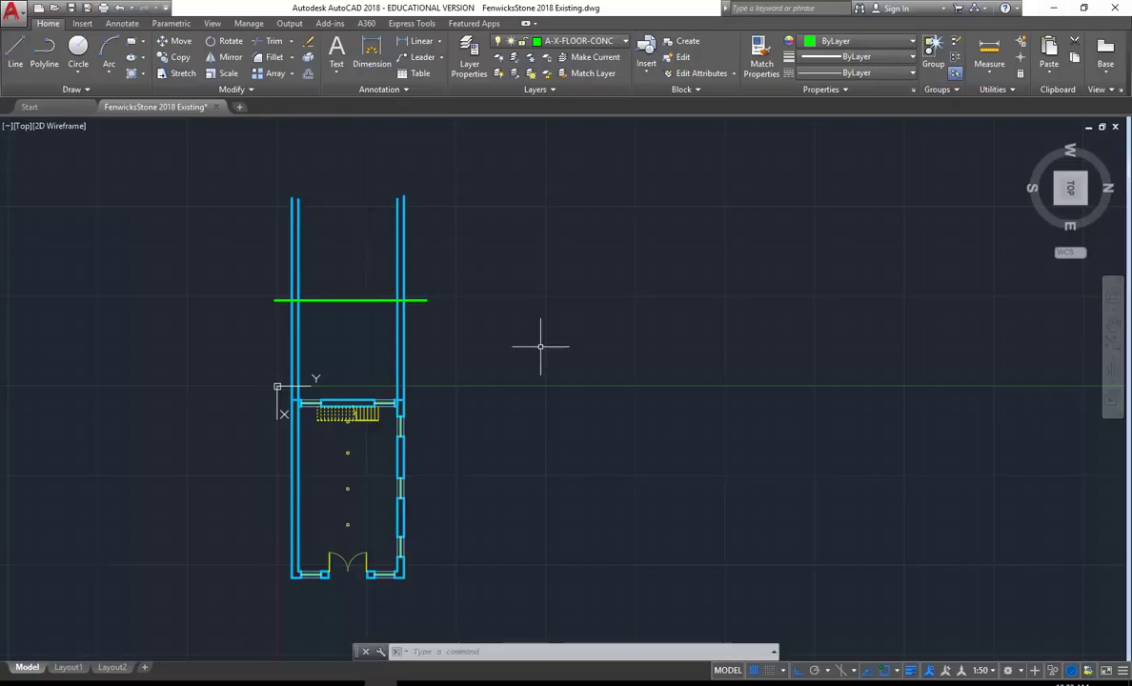
# Offset the green floor line 200 downward to form a double slab line, then view the reference image
pyautogui.scroll(4, 320, 219)
pyautogui.moveTo(348, 386); pyautogui.dragTo(365, 286, button='middle')
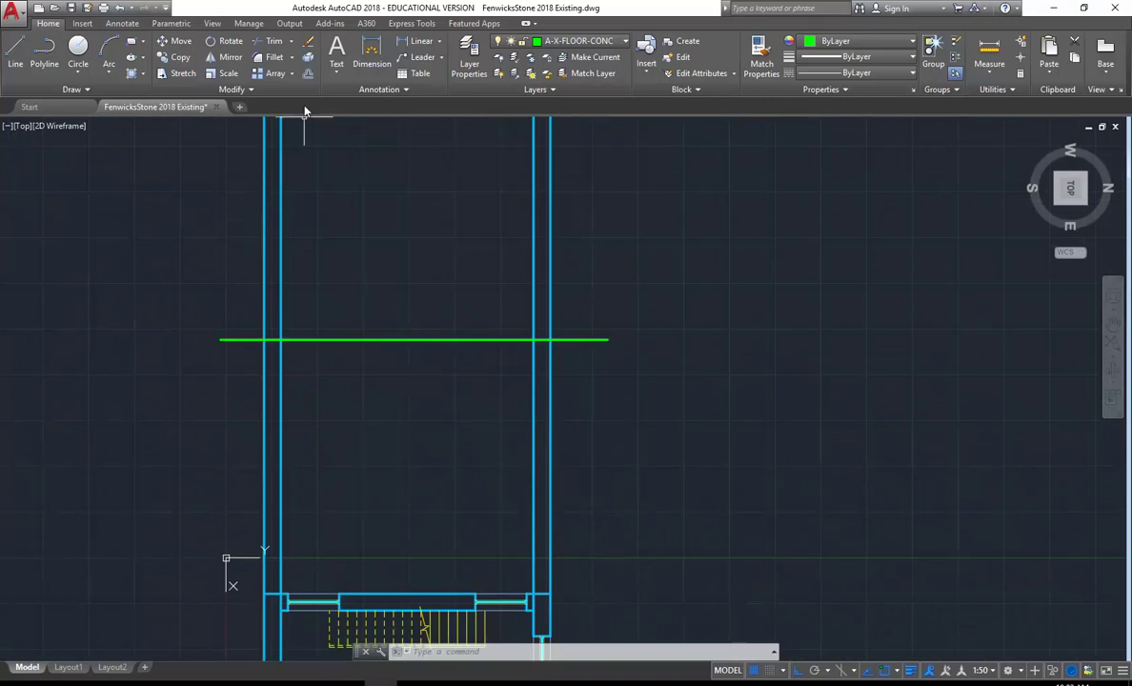
pyautogui.click(307, 74)
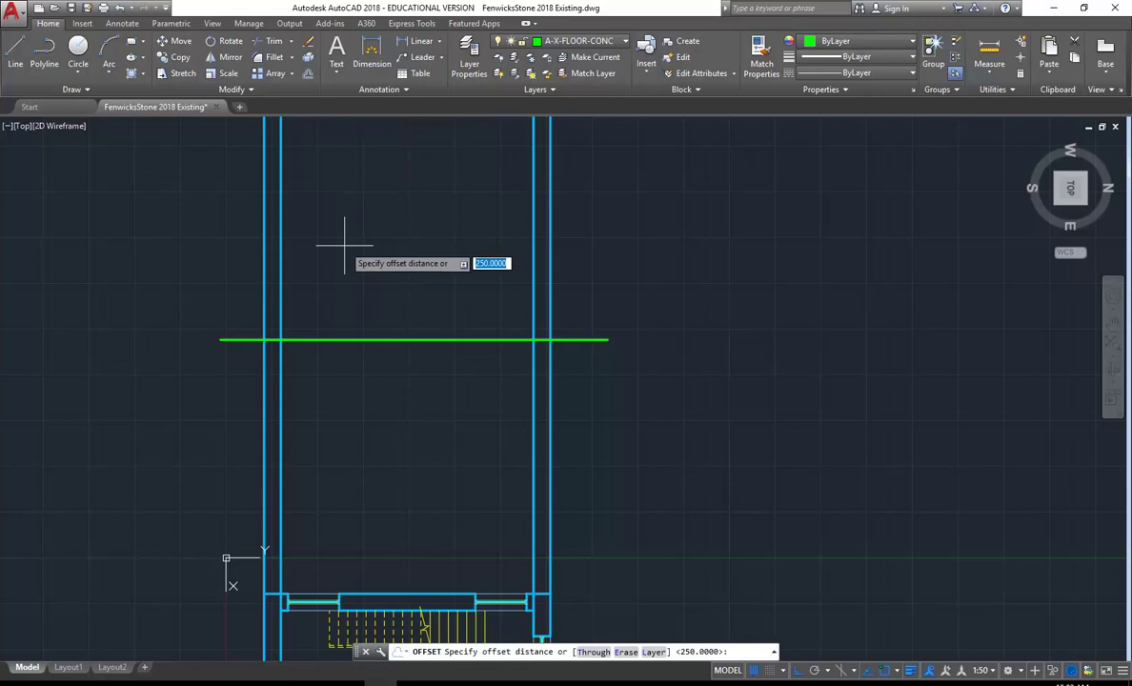
pyautogui.write('200')
pyautogui.press('Return')
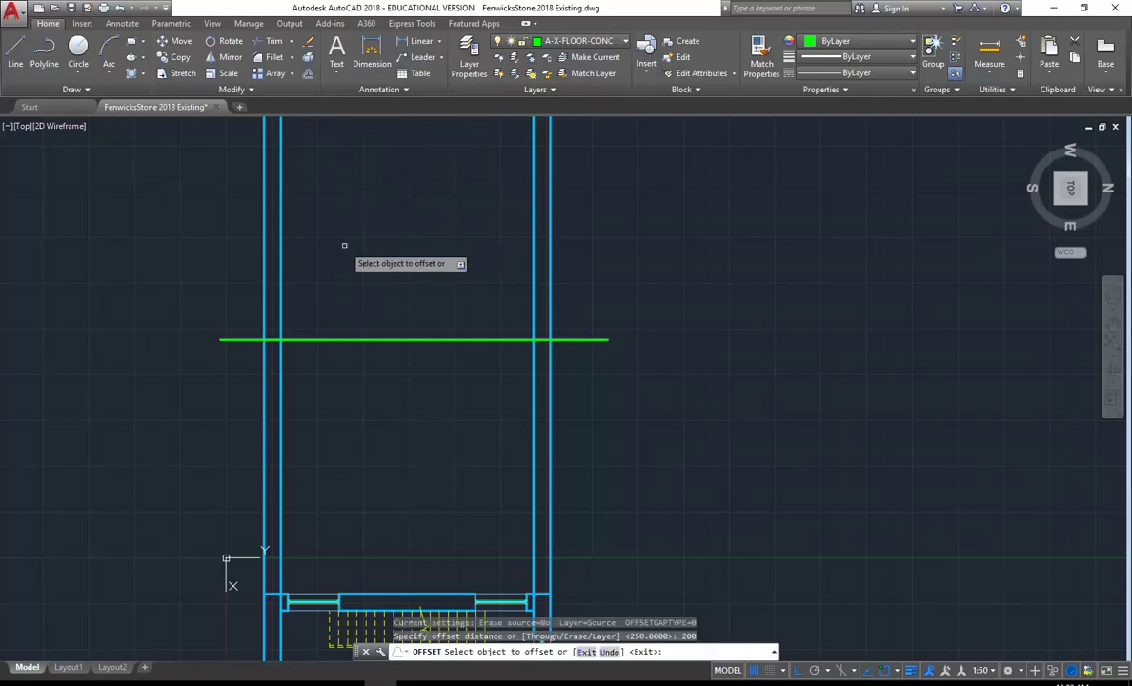
pyautogui.click(381, 340)
pyautogui.click(389, 426)
pyautogui.rightClick(364, 303)
pyautogui.click(391, 309)
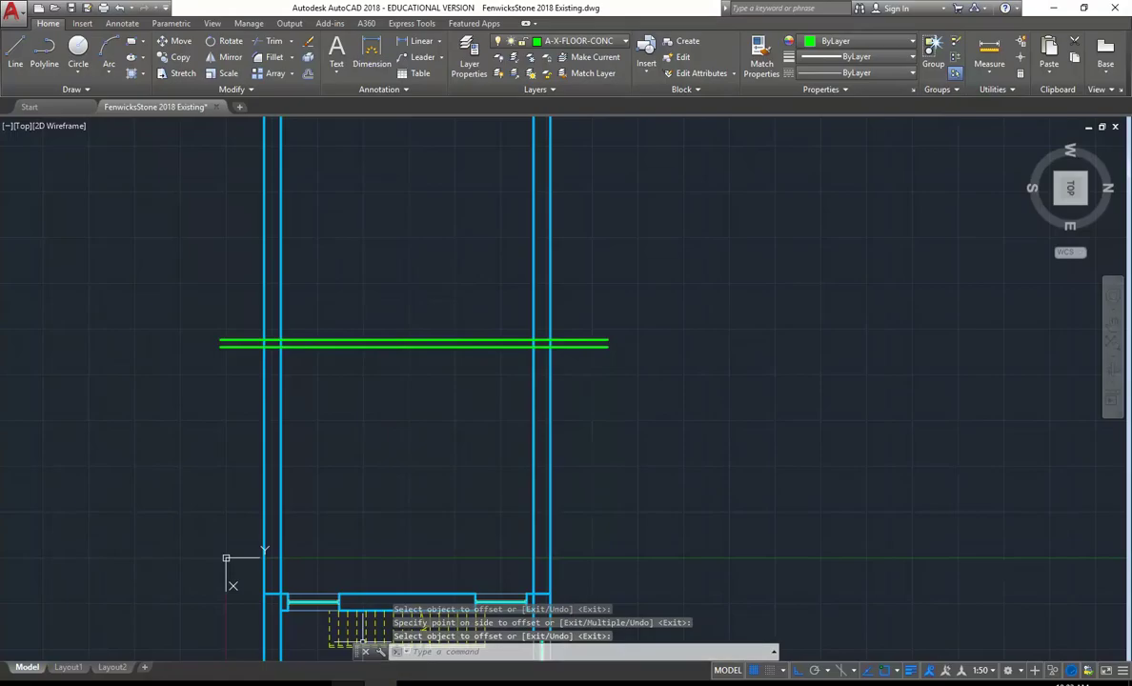
pyautogui.click(347, 682)
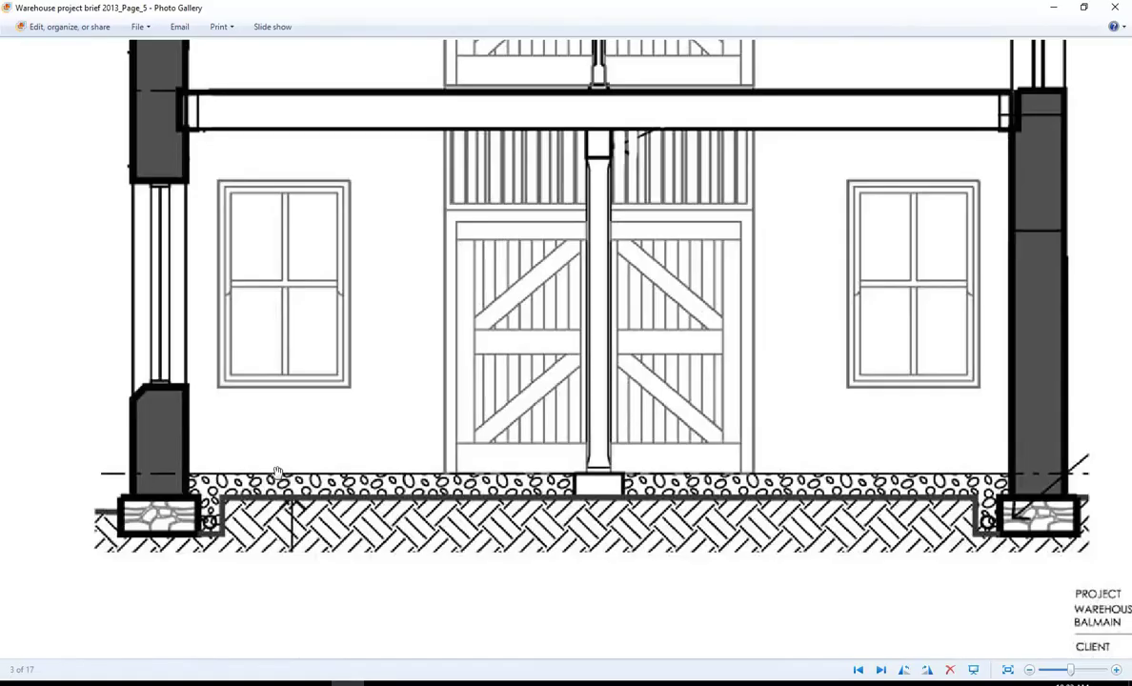
# Zoom in on the left wall's footing, gravel bed and slab detail, then hide the image
pyautogui.scroll(-3, 276, 473)
pyautogui.scroll(3, 297, 478)
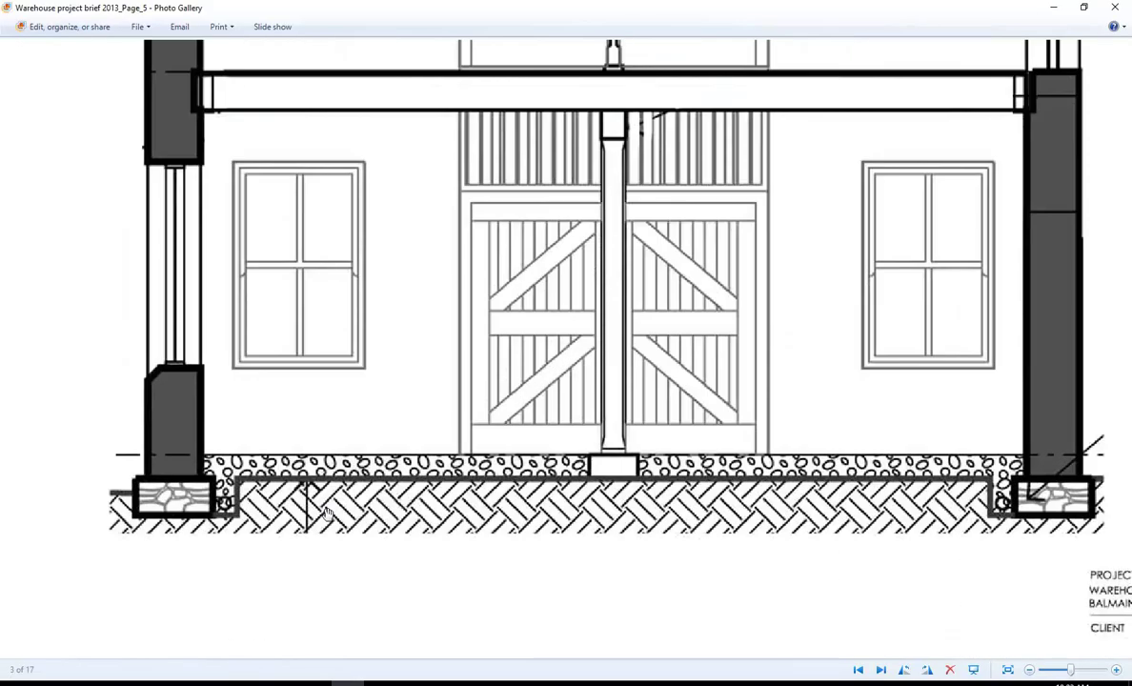
pyautogui.scroll(1, 217, 467)
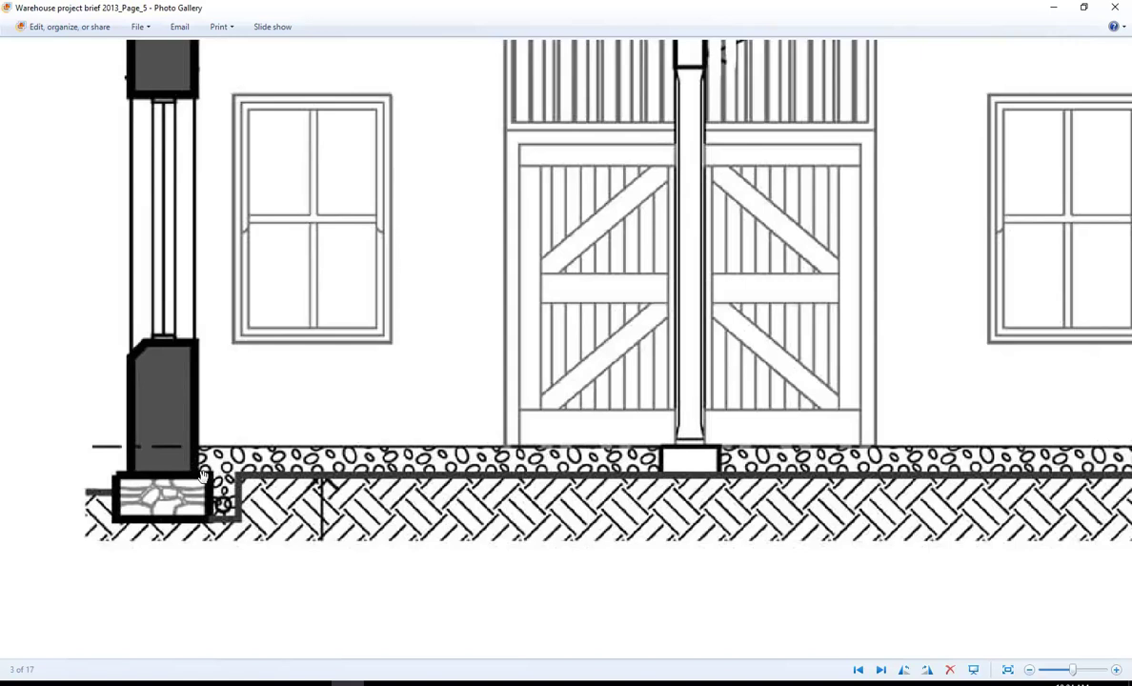
pyautogui.click(1052, 7)
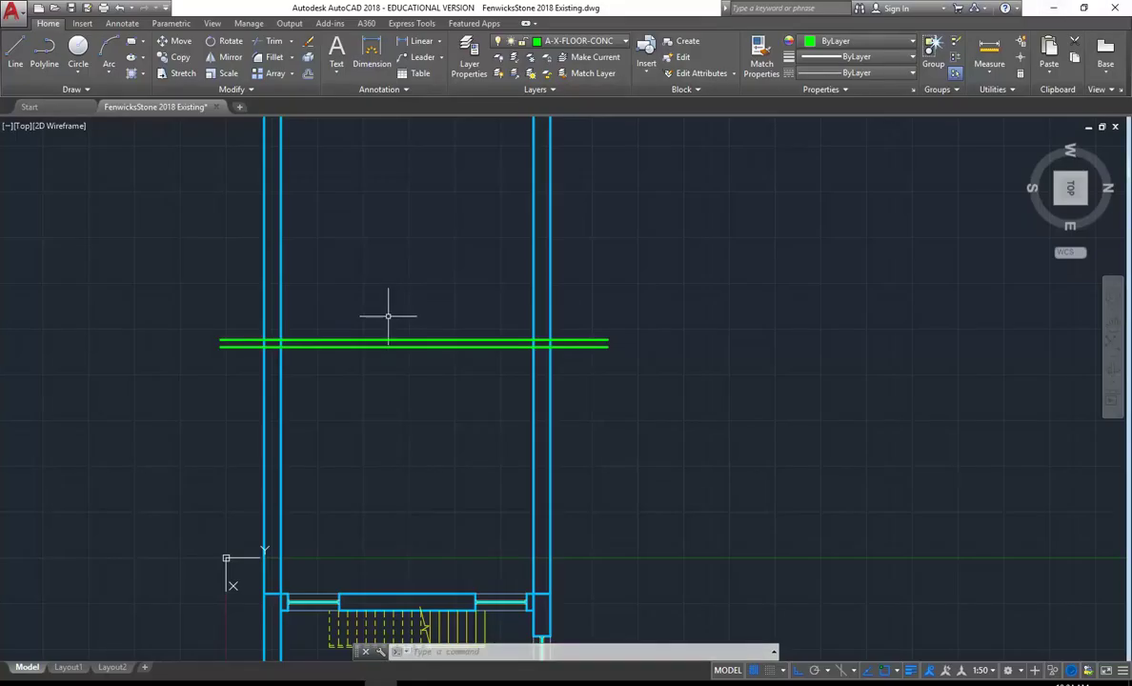
# Trim both green slab lines' overhanging ends back to the two inner wall lines
pyautogui.click(259, 41)
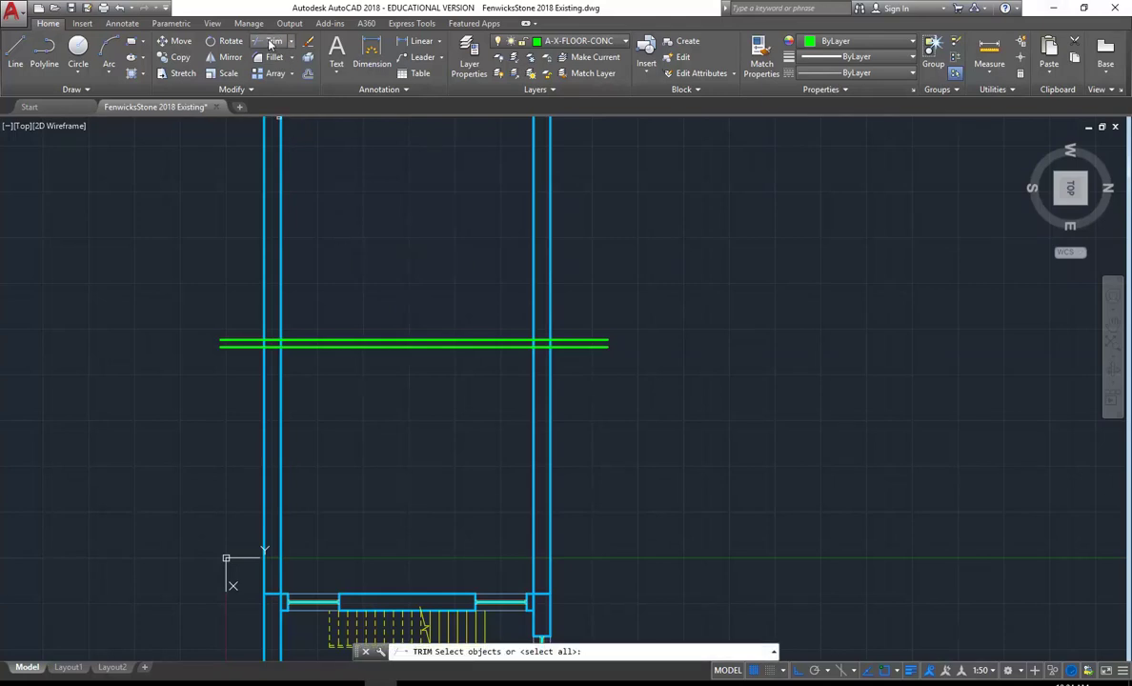
pyautogui.click(280, 221)
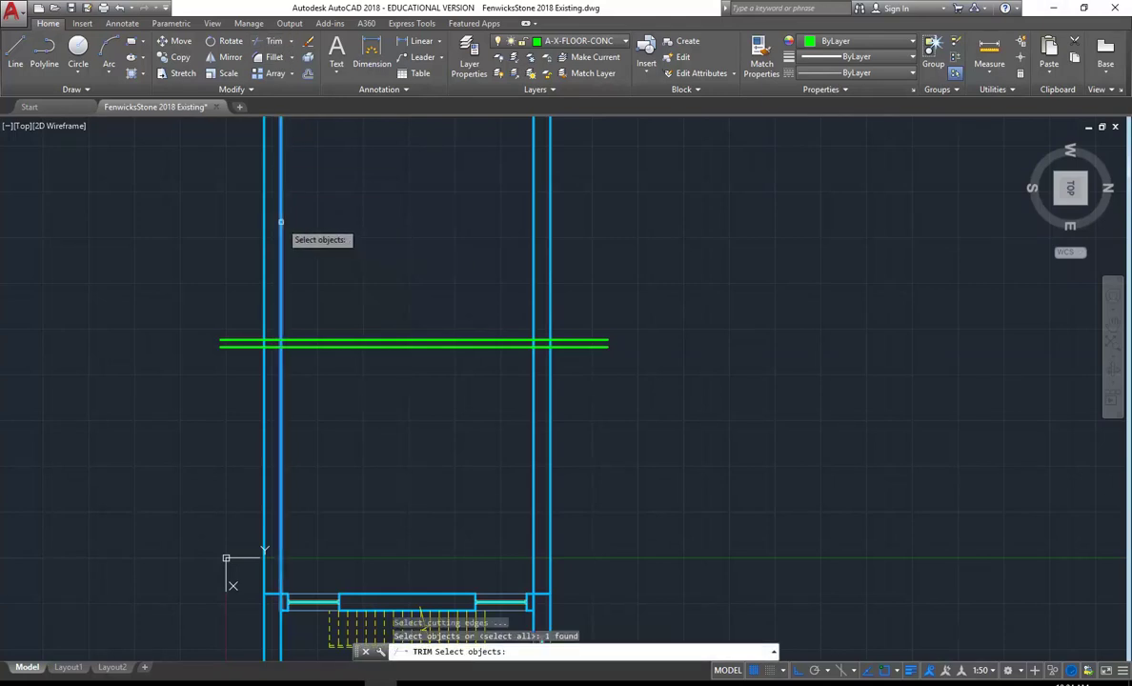
pyautogui.click(535, 240)
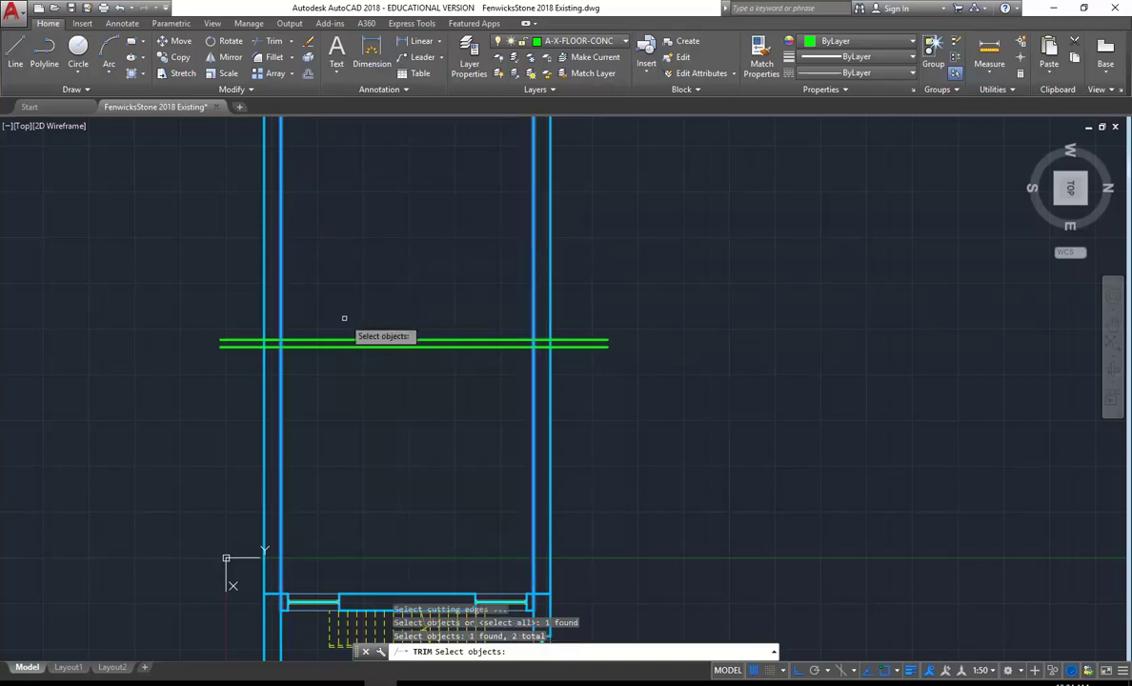
pyautogui.press('Return')
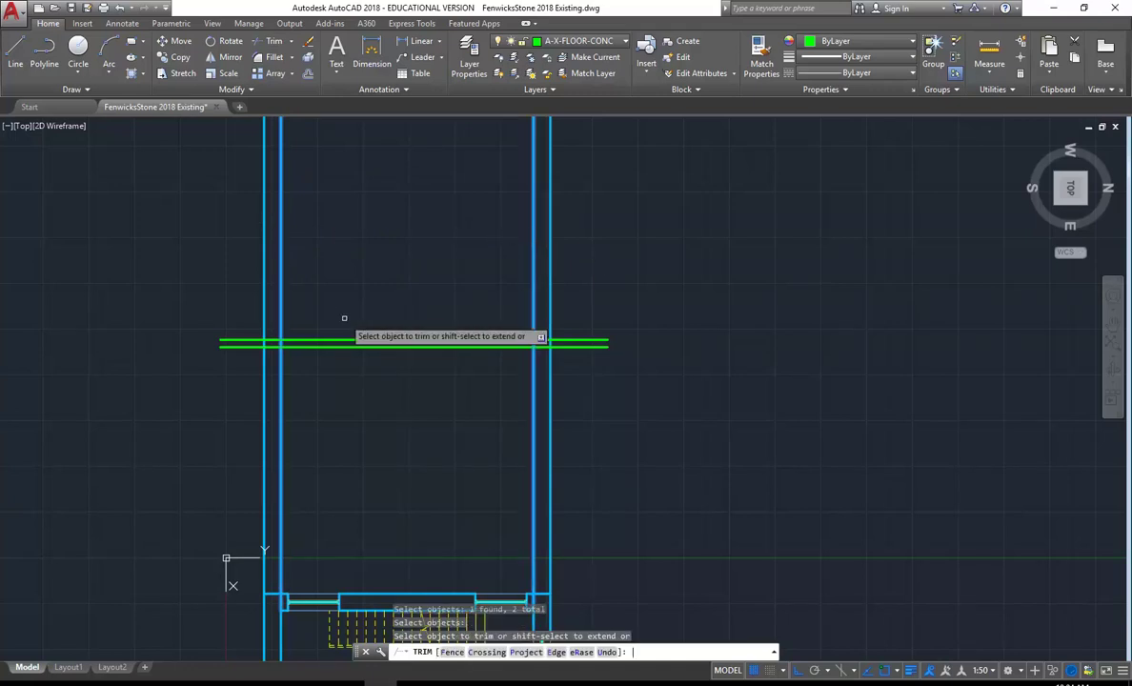
pyautogui.click(236, 343)
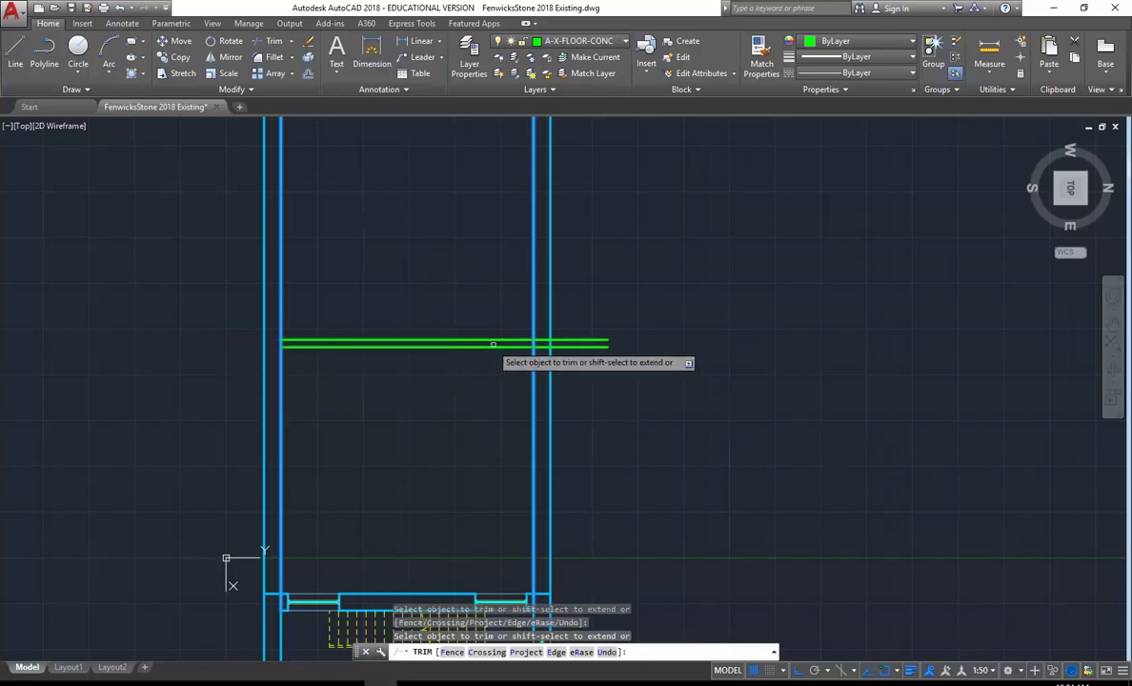
pyautogui.click(572, 345)
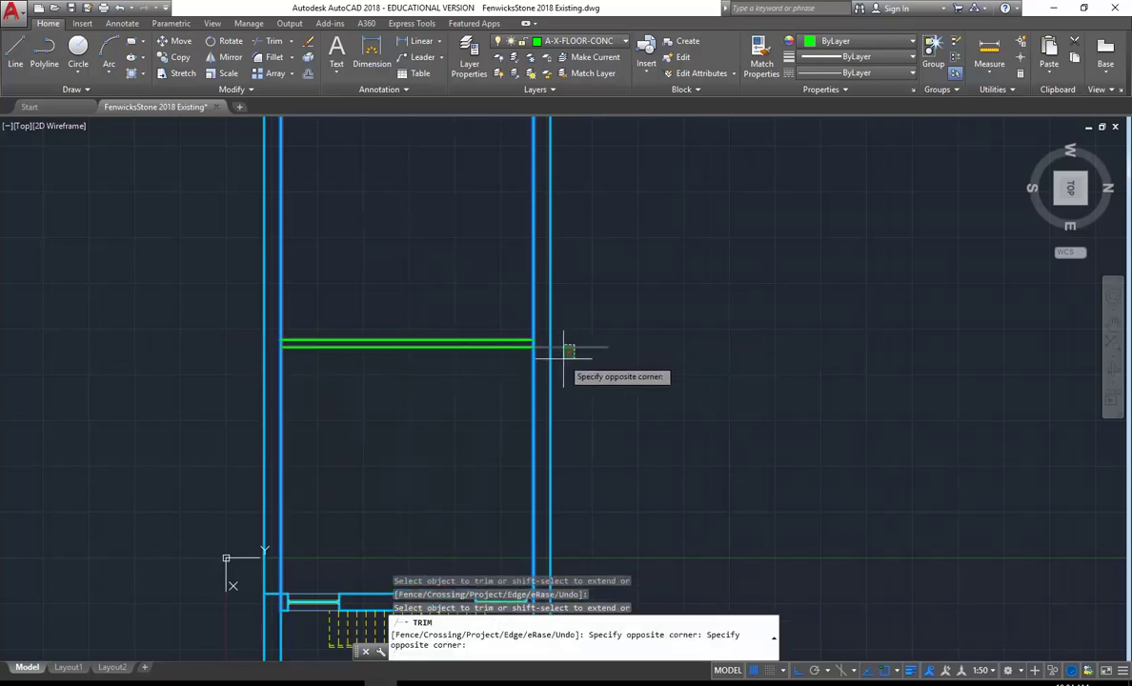
pyautogui.click(569, 351)
pyautogui.rightClick(417, 263)
pyautogui.click(455, 273)
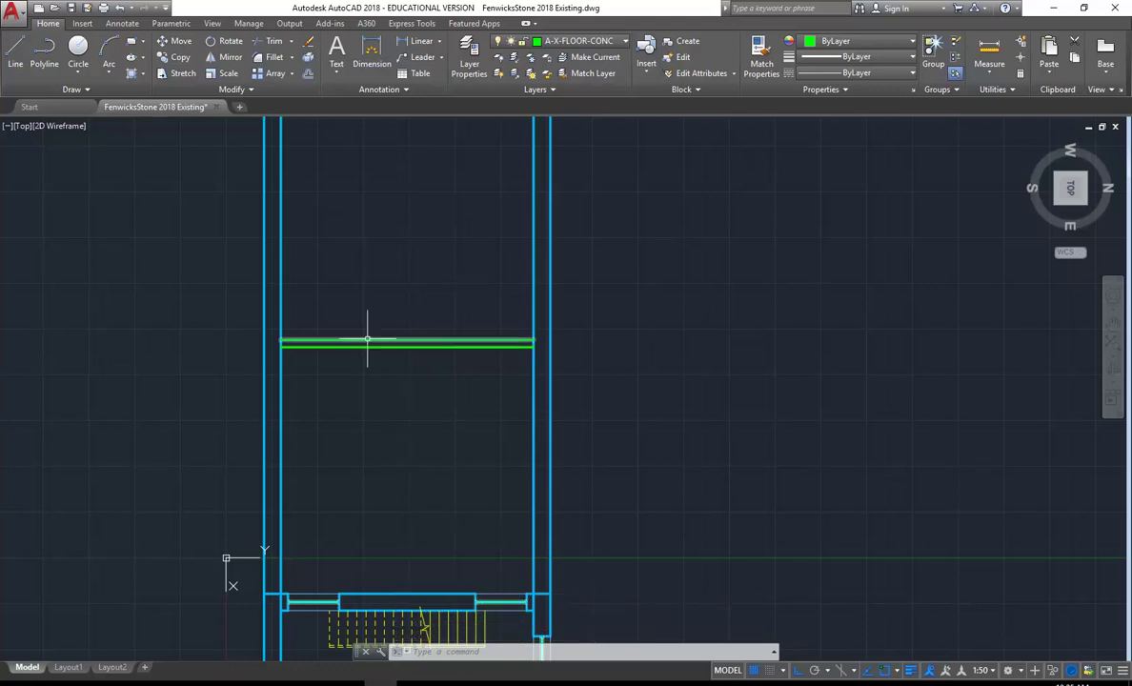
pyautogui.click(348, 682)
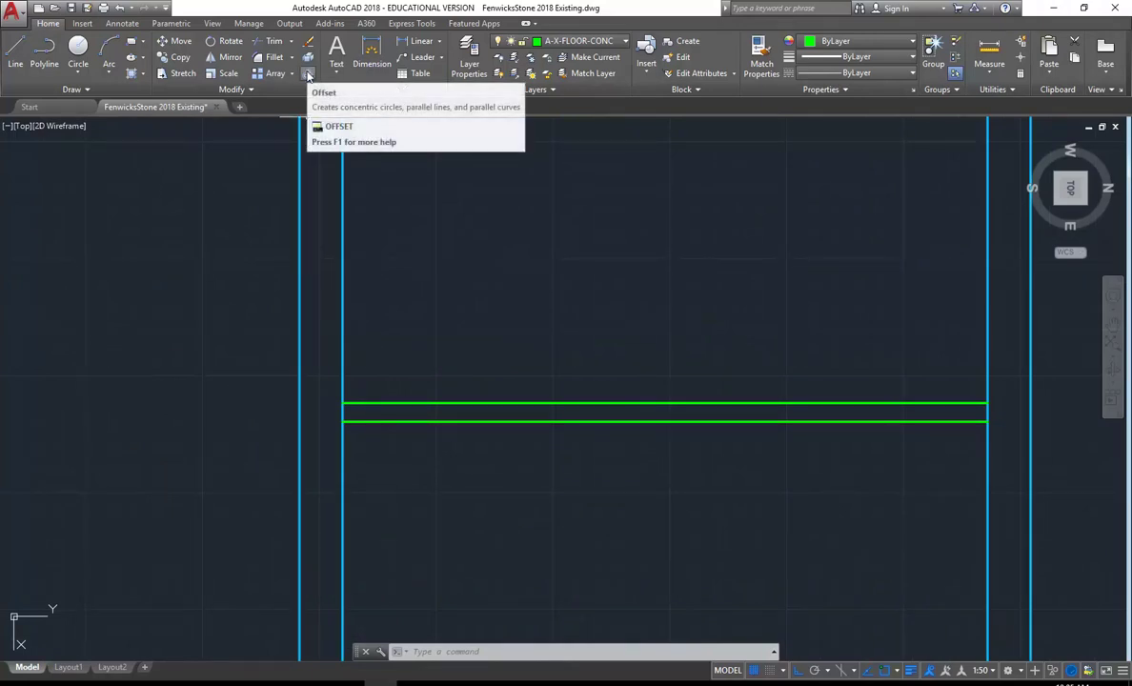
# Offset the lower green slab line 50 downward, then switch to the reference elevation
pyautogui.click(308, 76)
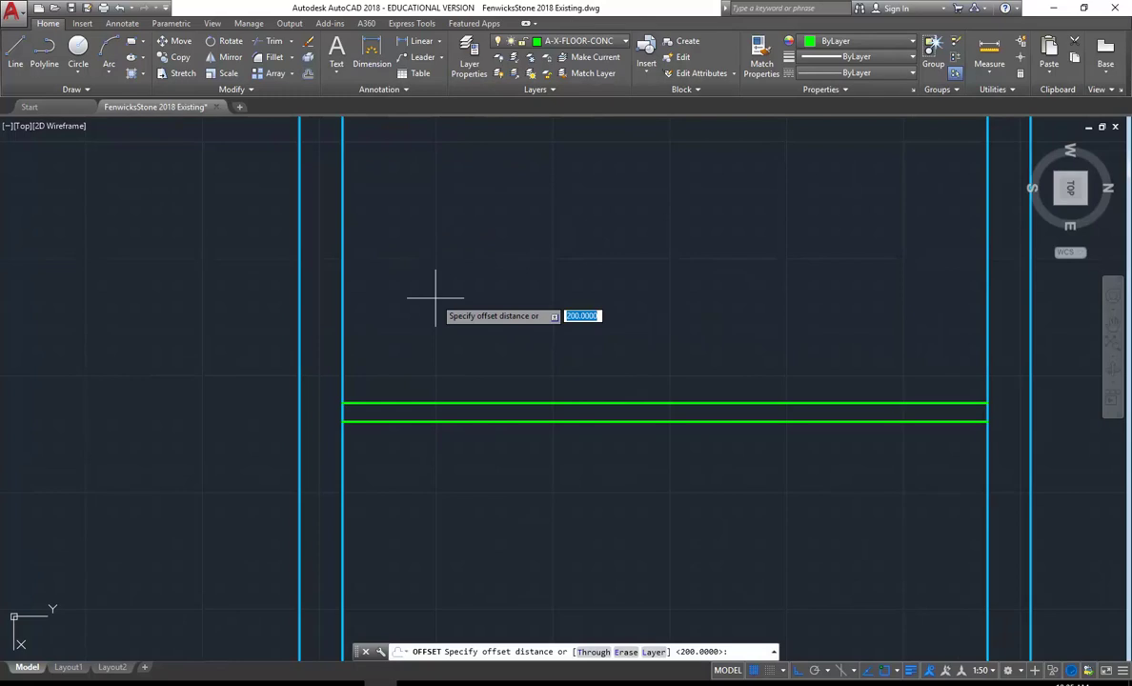
pyautogui.write('50')
pyautogui.press('Return')
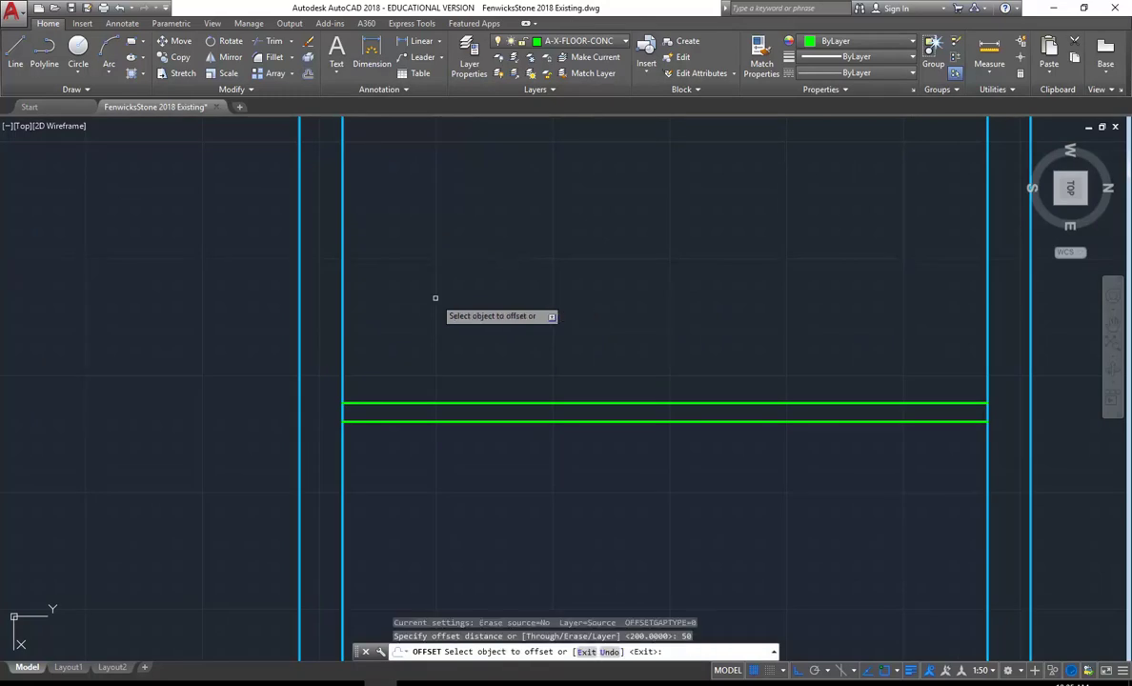
pyautogui.click(417, 421)
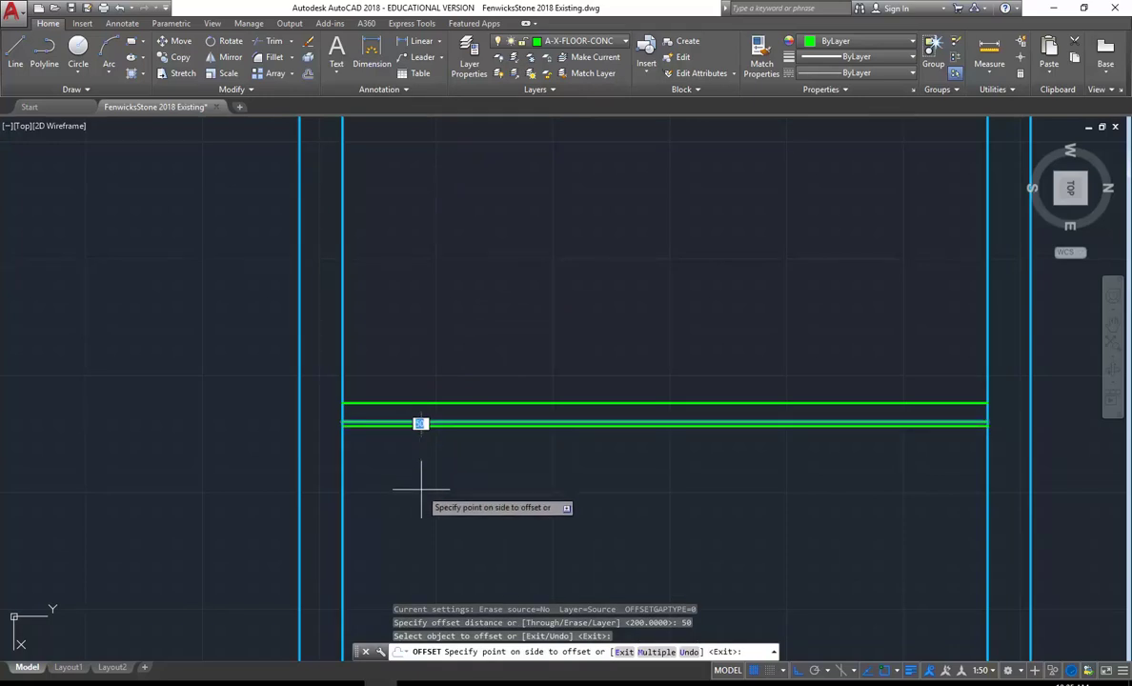
pyautogui.click(419, 475)
pyautogui.rightClick(405, 325)
pyautogui.click(424, 329)
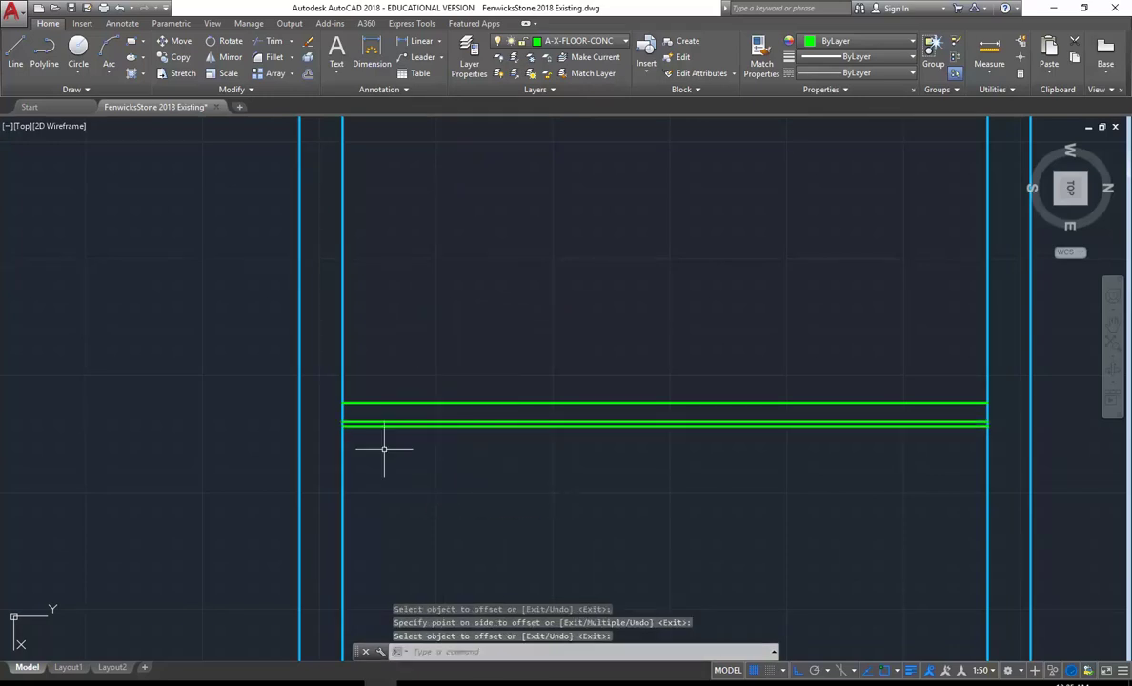
pyautogui.hotkey('alt', 'Tab')
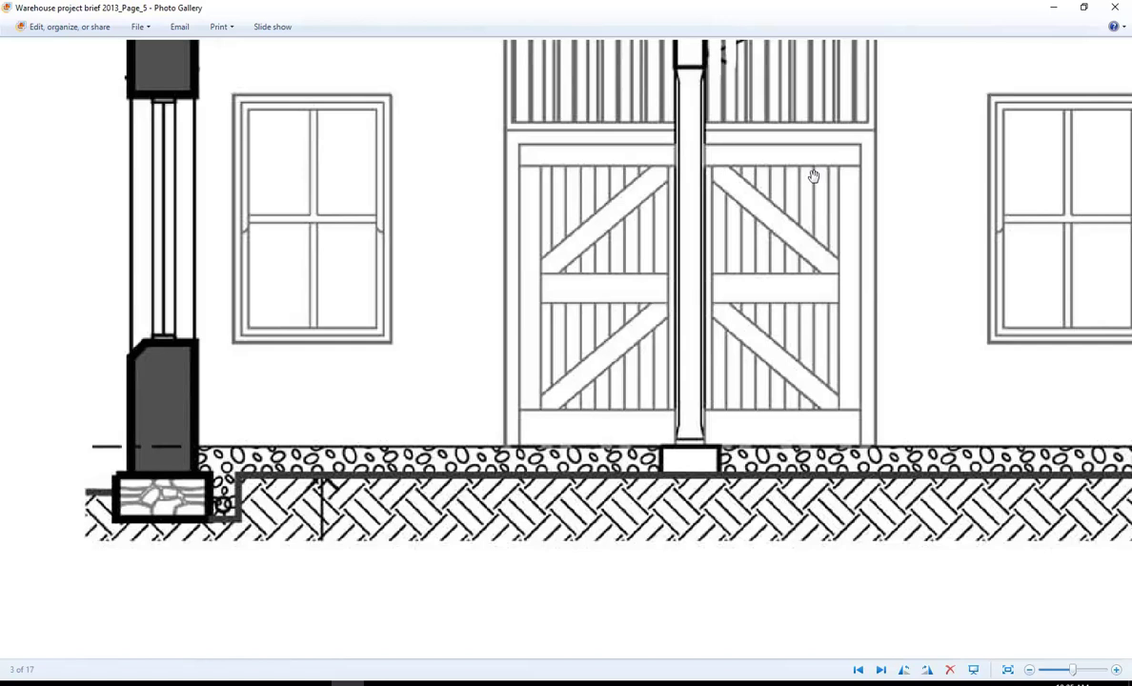
# Minimize the reference elevation to return to the AutoCAD drawing
pyautogui.click(1054, 8)
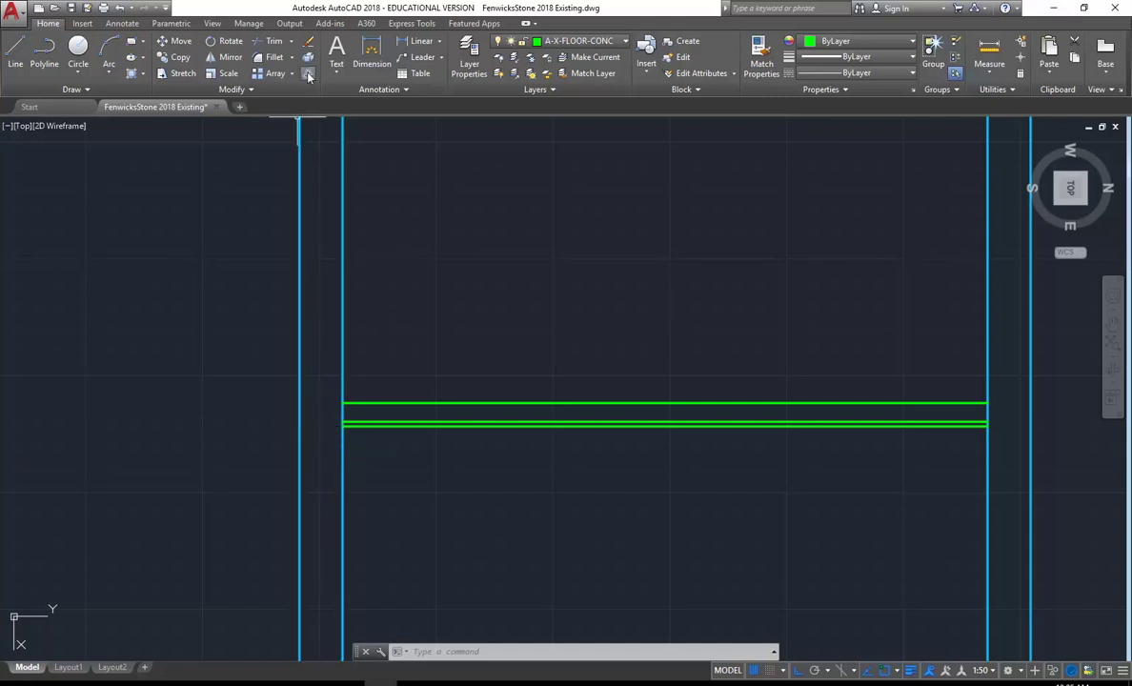
# Offset the left wall's outer face 75 to the left and its inner face 75 to the right
pyautogui.click(308, 74)
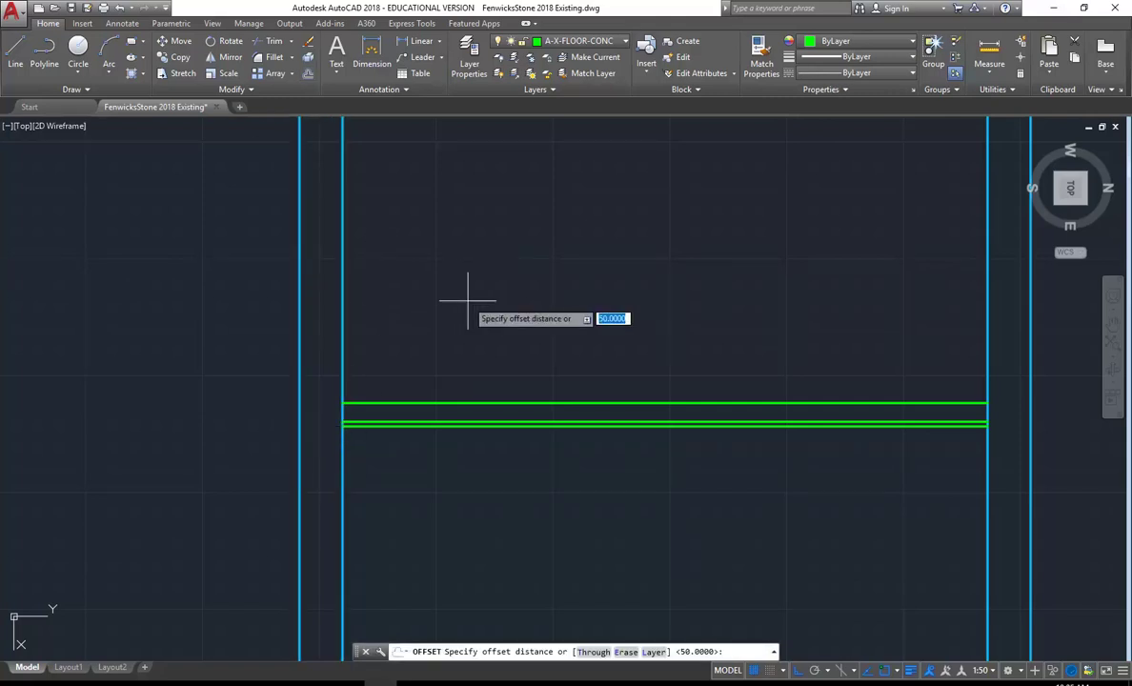
pyautogui.write('75')
pyautogui.press('Return')
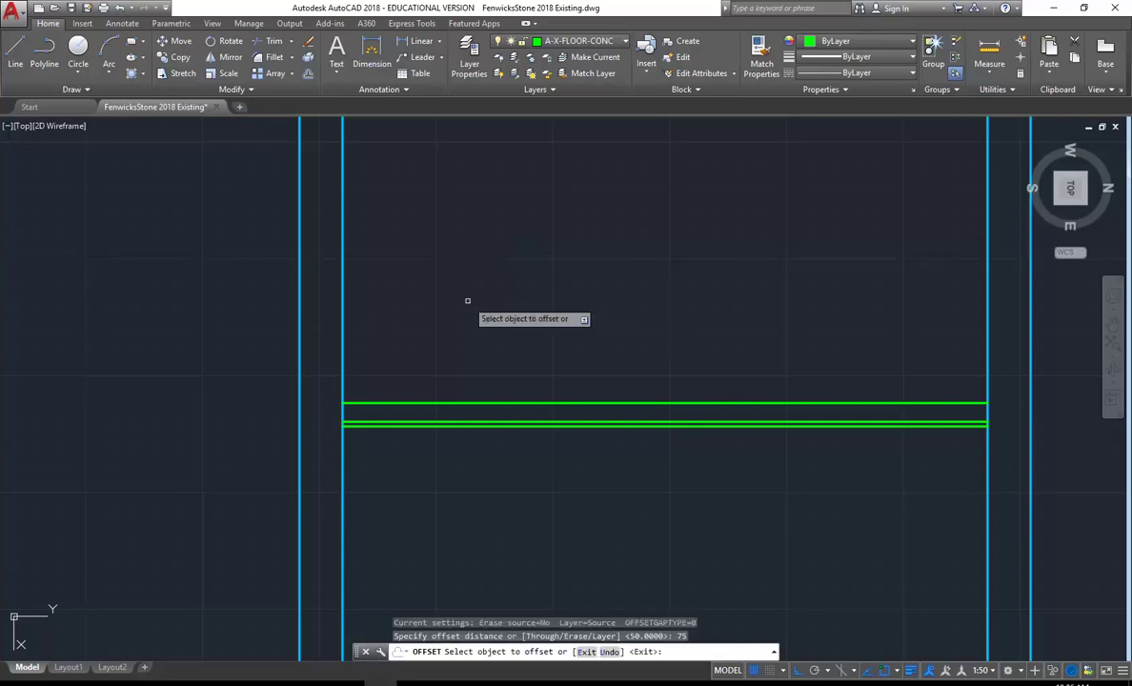
pyautogui.click(284, 475)
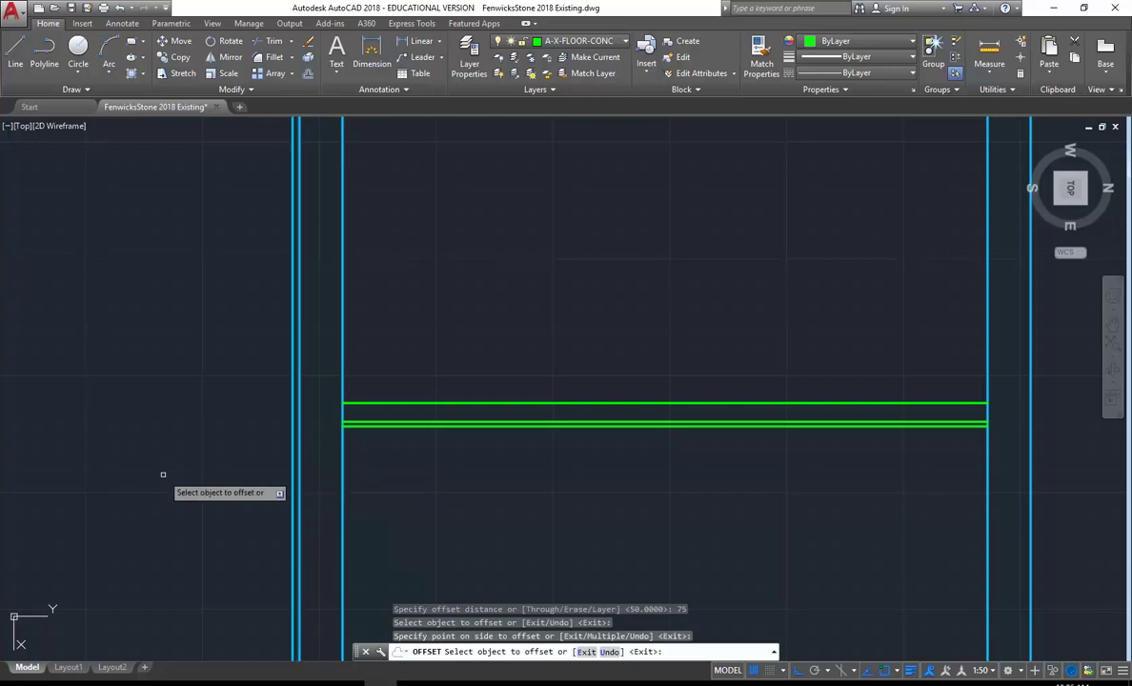
pyautogui.click(344, 468)
pyautogui.click(465, 469)
pyautogui.rightClick(448, 349)
pyautogui.click(467, 353)
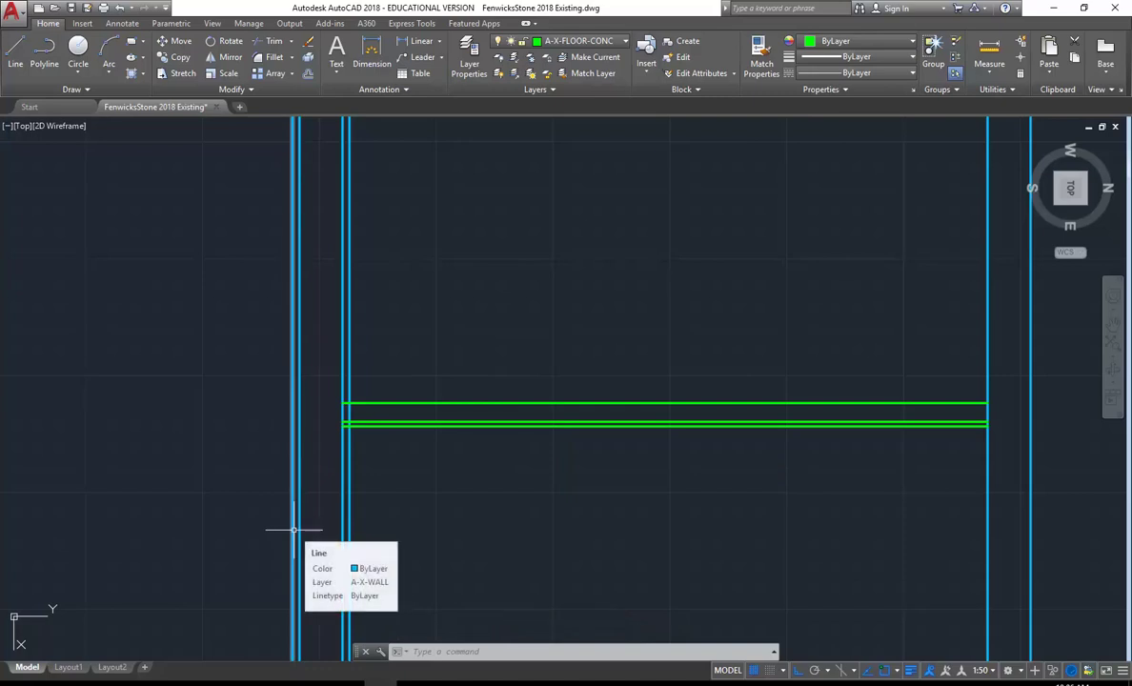
# Clear the selection and switch back to the reference elevation image
pyautogui.click(395, 426)
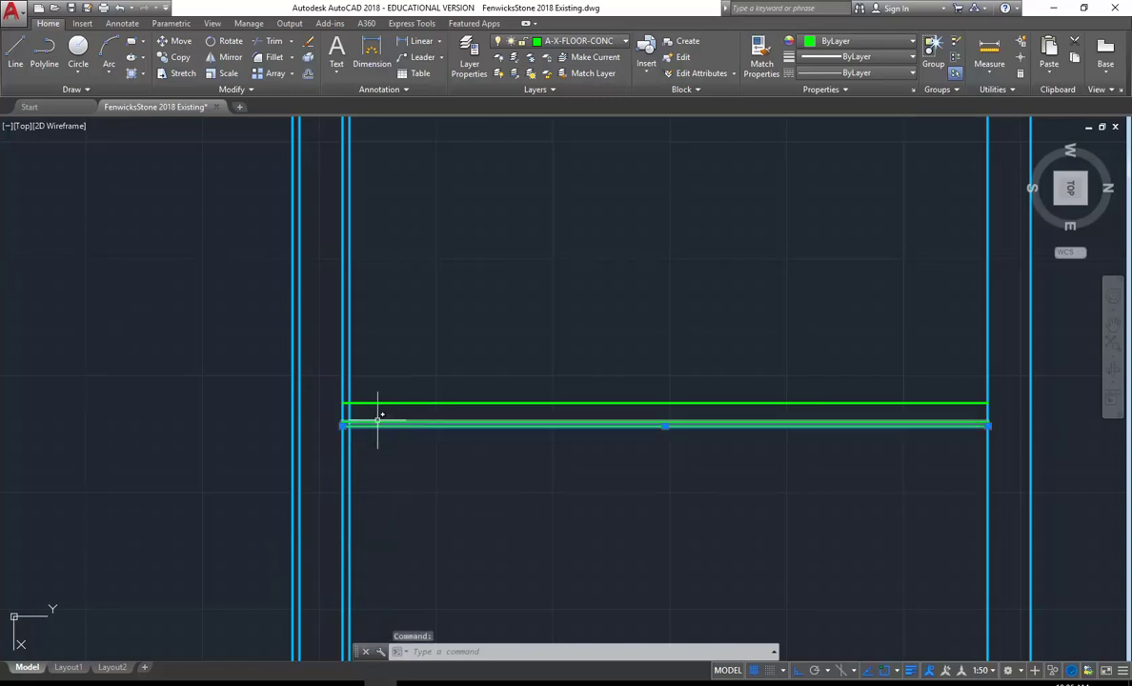
pyautogui.press('Escape')
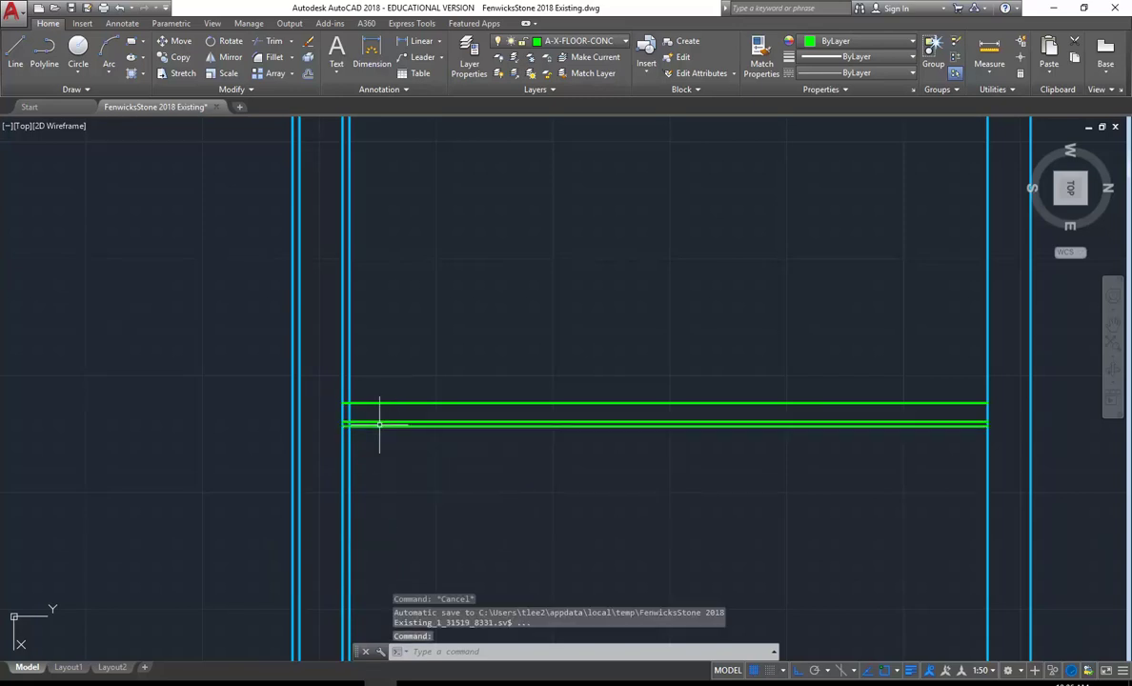
pyautogui.press('Escape')
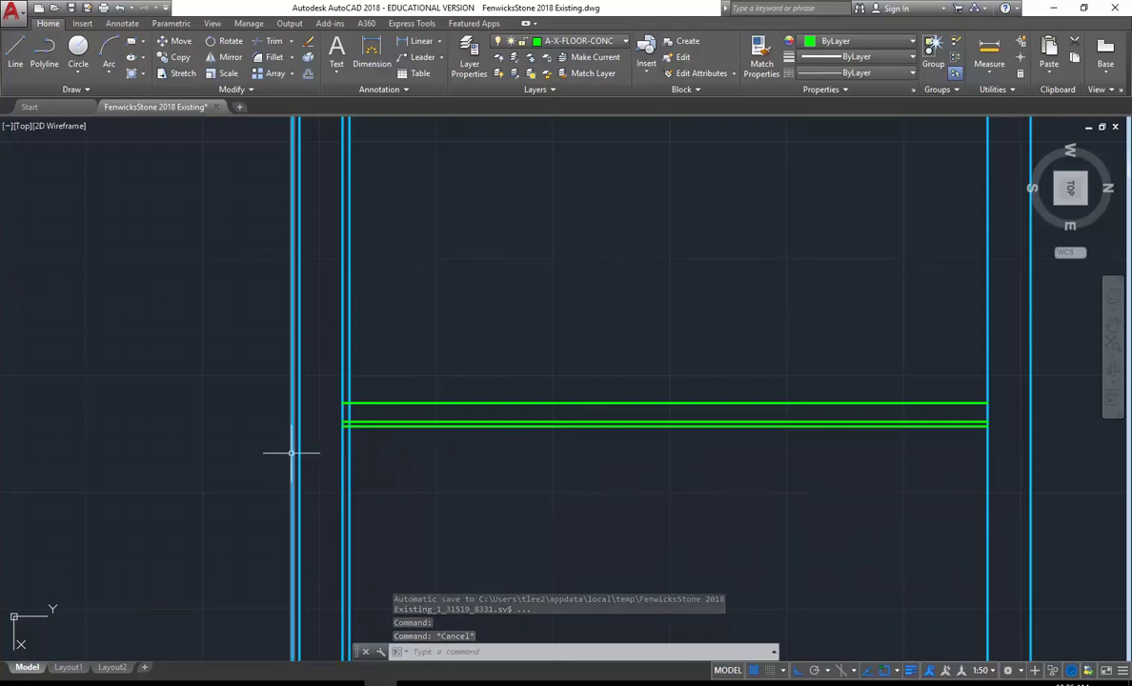
pyautogui.moveTo(291, 452)
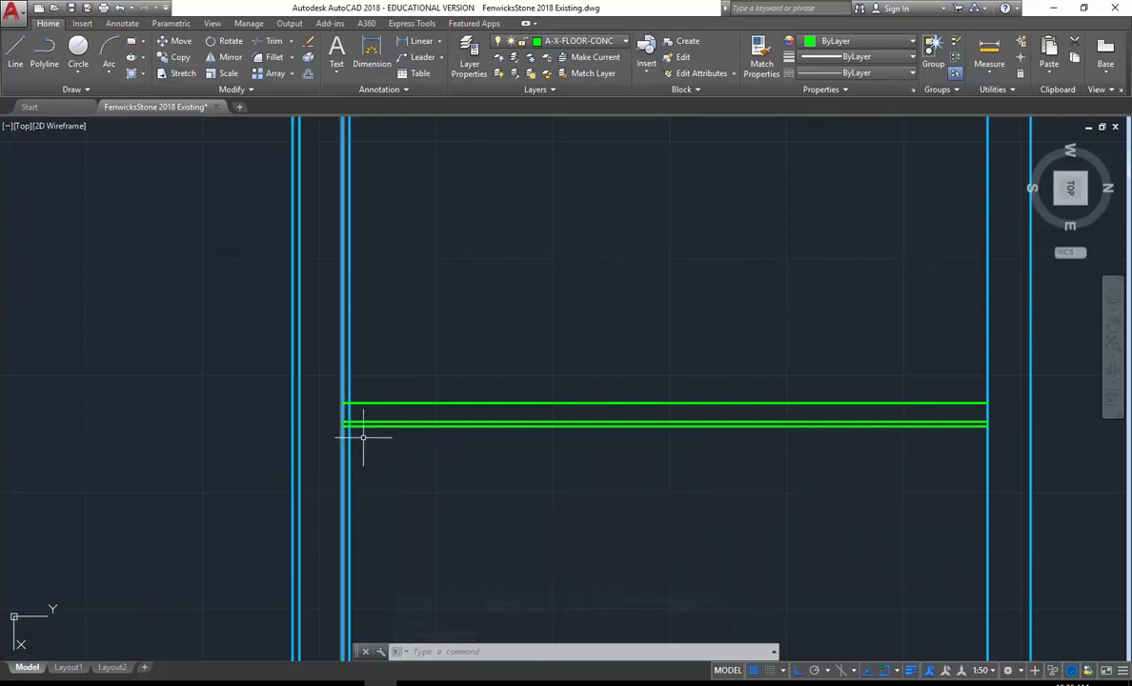
pyautogui.hotkey('alt', 'Tab')
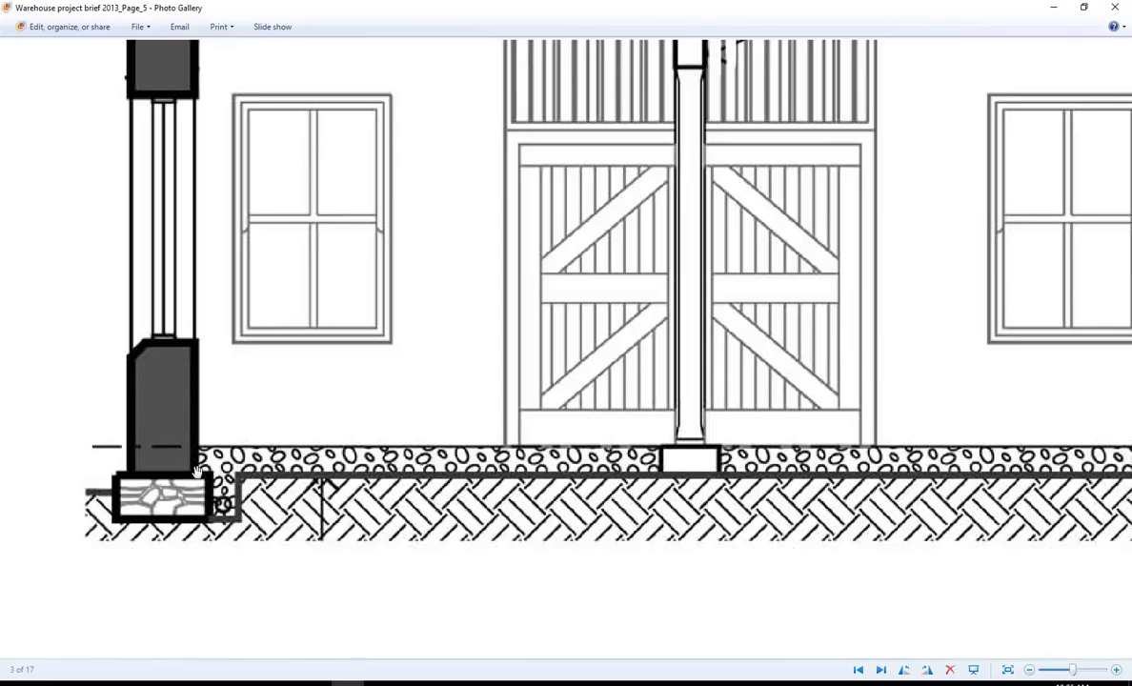
pyautogui.click(1056, 8)
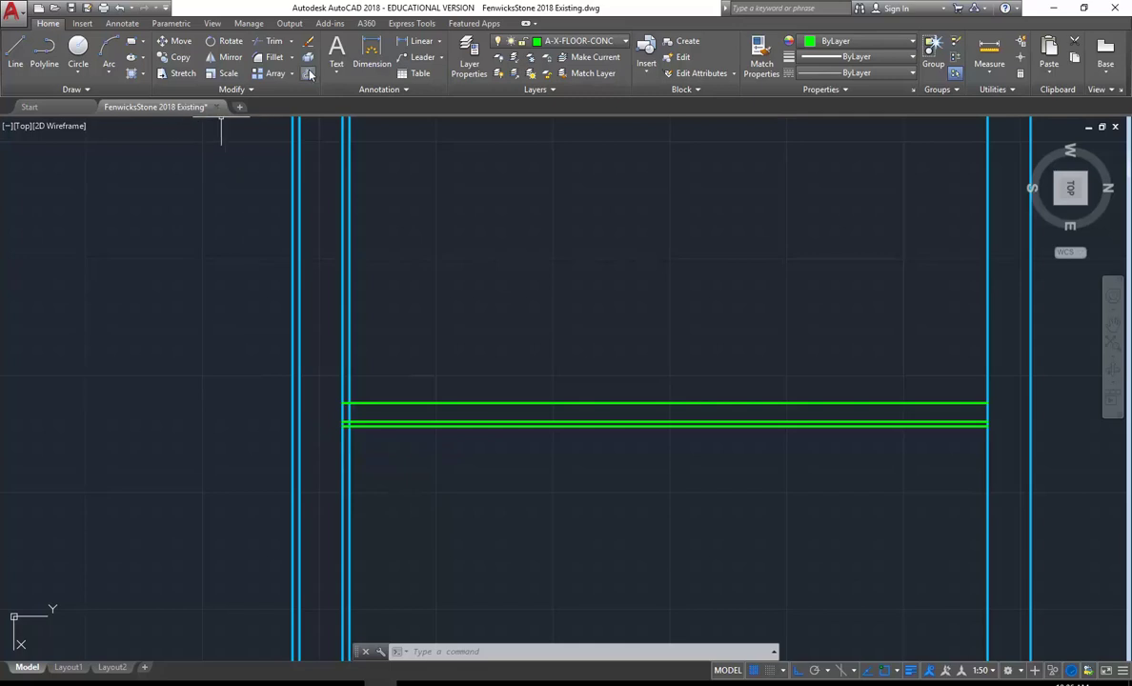
pyautogui.hotkey('alt', 'Tab')
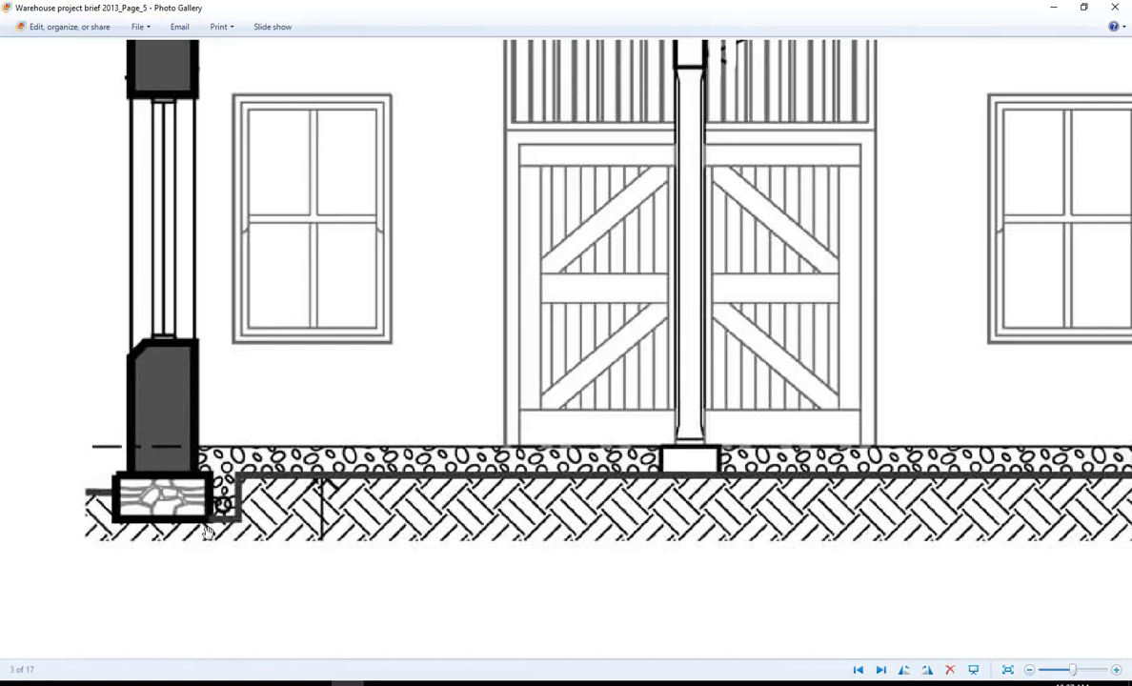
# Offset the lower slab line 300 downward to form the footing's base line
pyautogui.hotkey('alt', 'Tab')
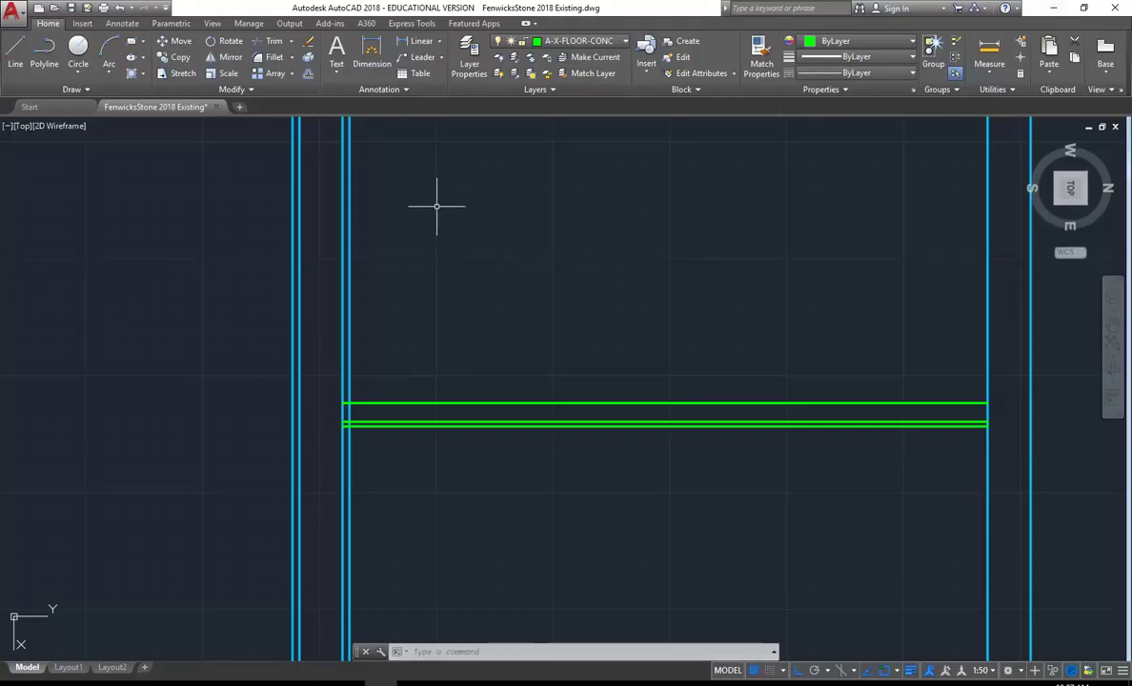
pyautogui.write('300')
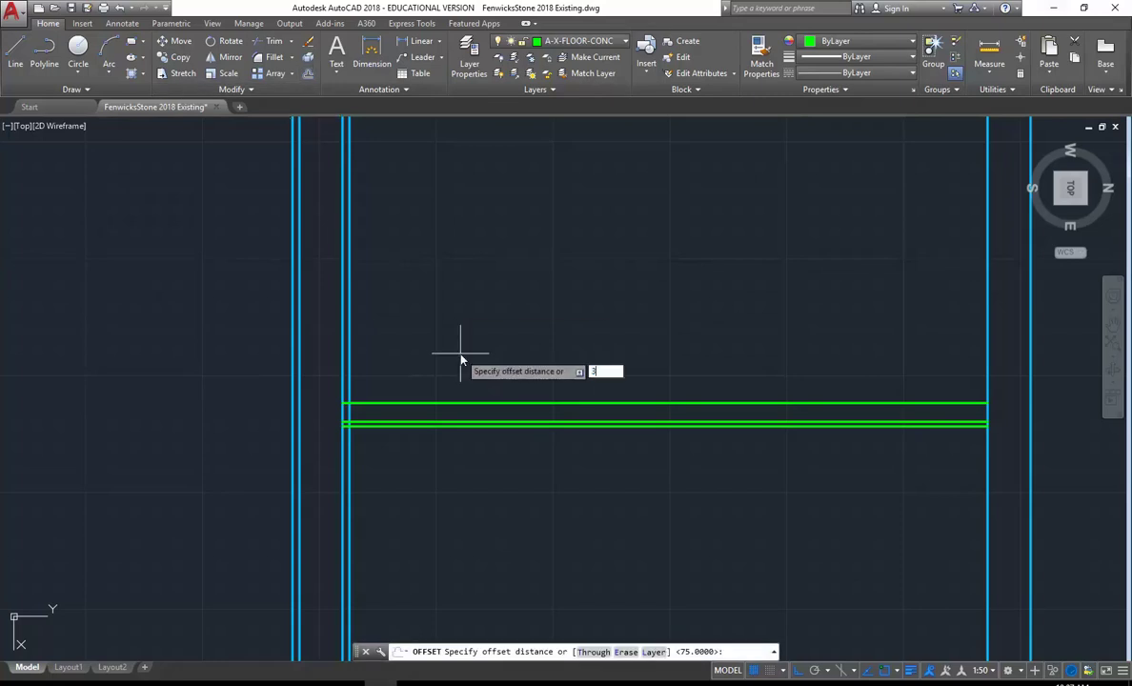
pyautogui.press('Return')
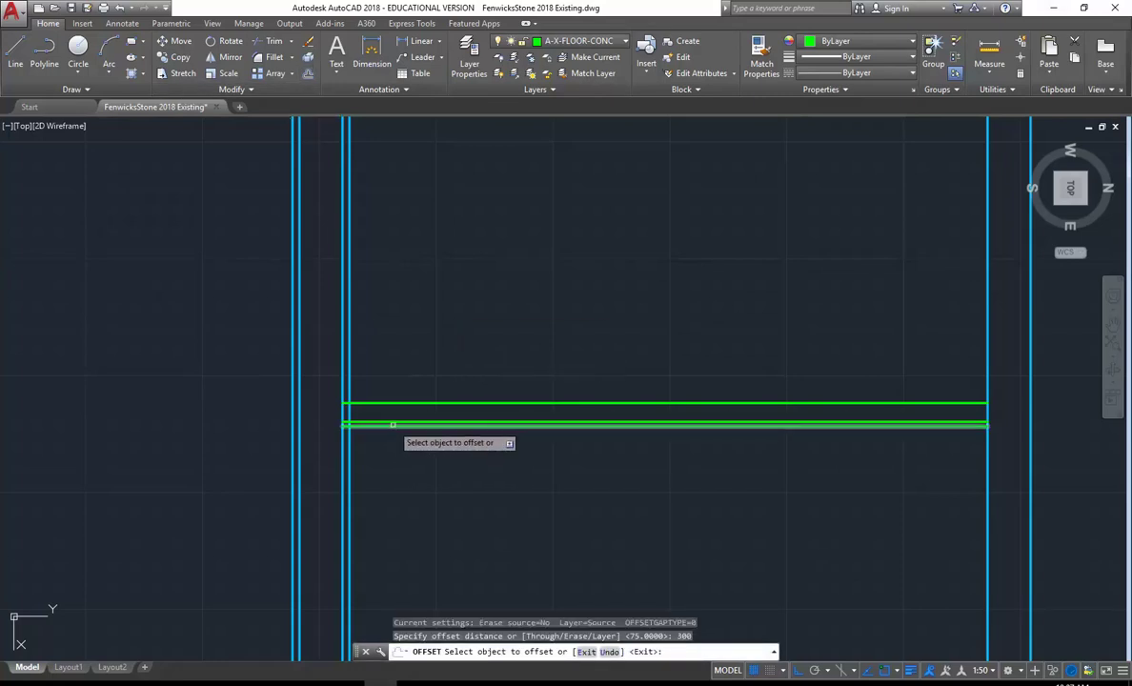
pyautogui.click(389, 426)
pyautogui.click(392, 517)
pyautogui.rightClick(395, 362)
pyautogui.click(419, 369)
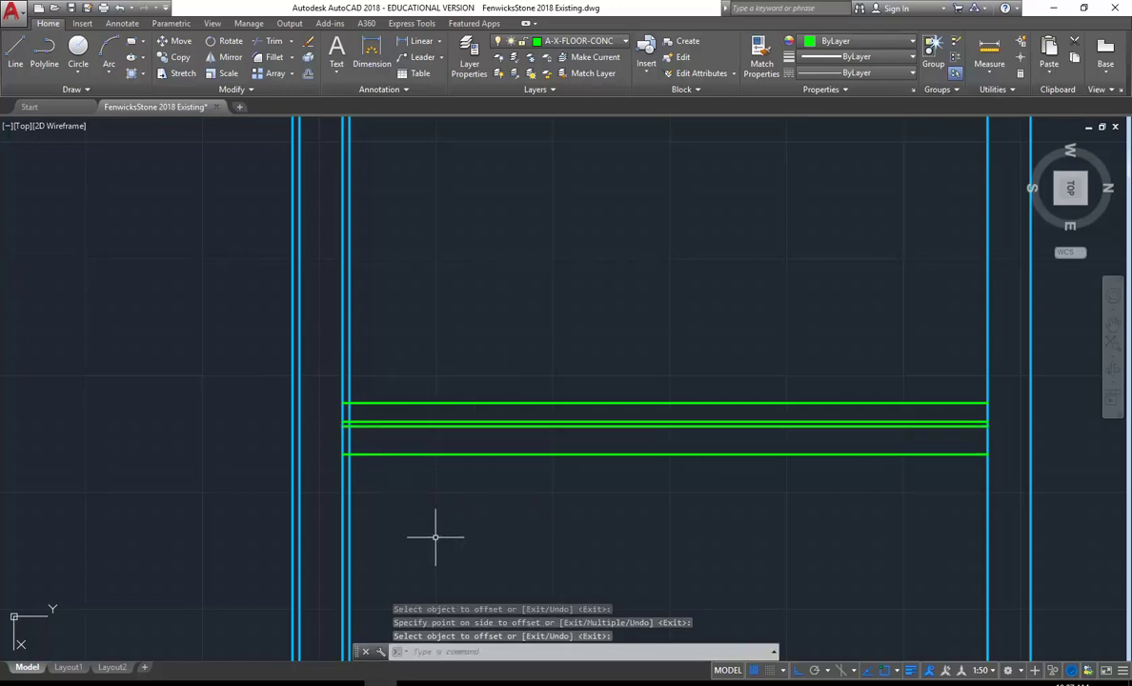
# Fillet the corners between the new lines and the left wall's 75 offset lines into a footing rectangle
pyautogui.click(271, 58)
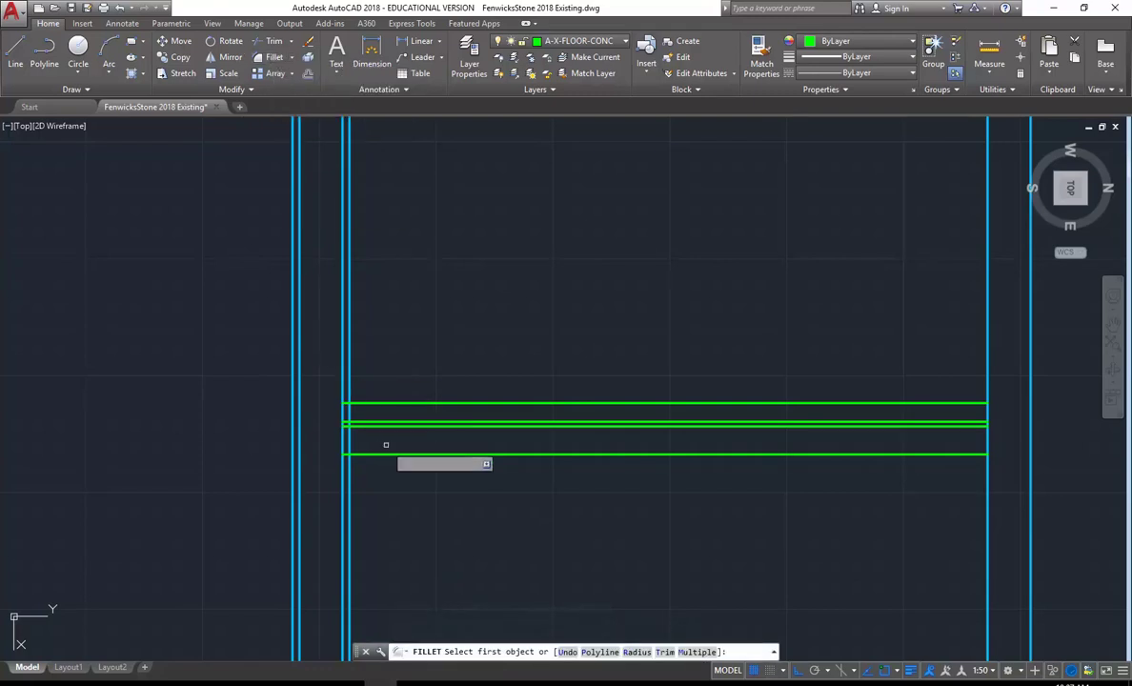
pyautogui.click(369, 426)
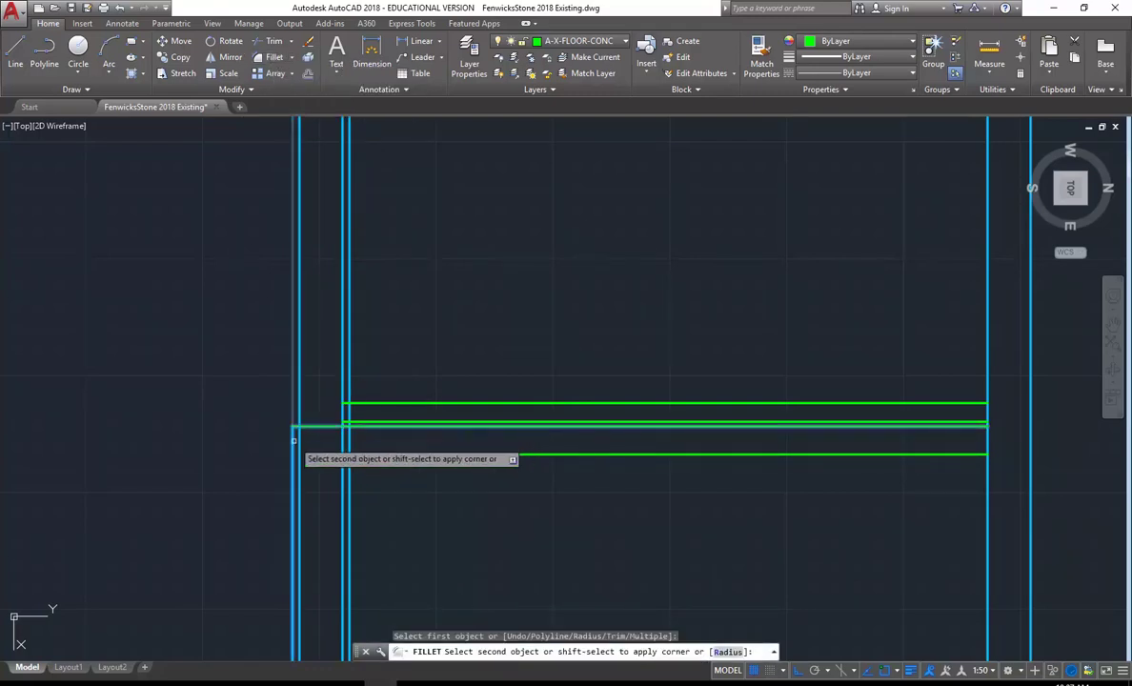
pyautogui.click(291, 439)
pyautogui.press('Return')
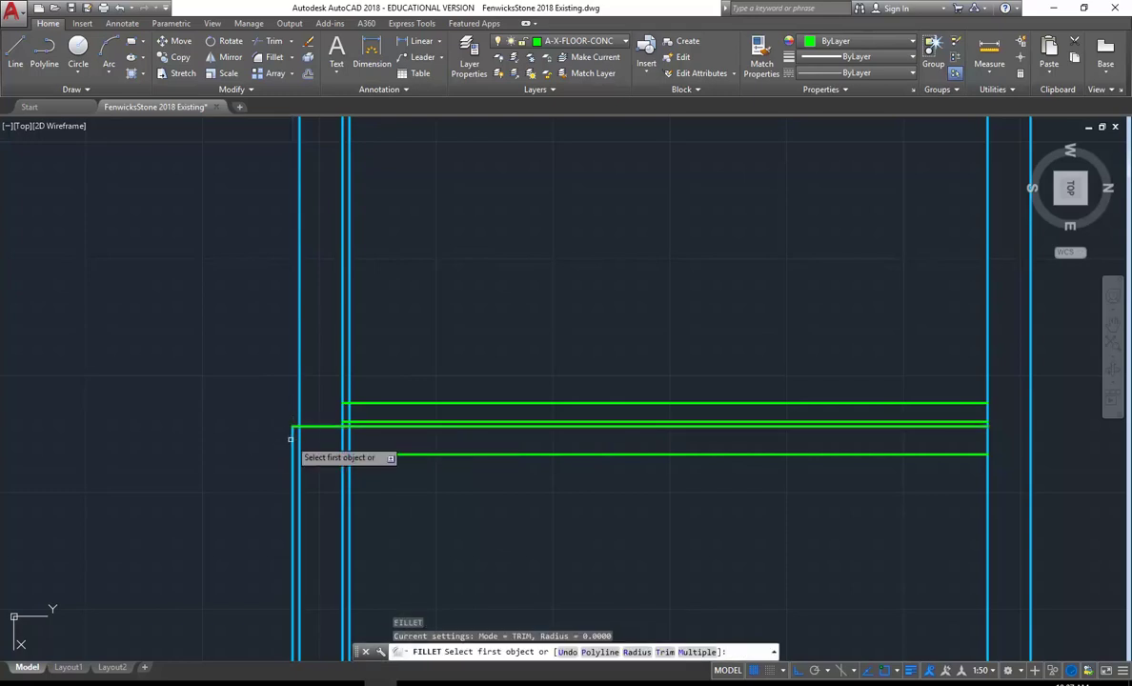
pyautogui.click(360, 454)
pyautogui.click(297, 453)
pyautogui.press('Return')
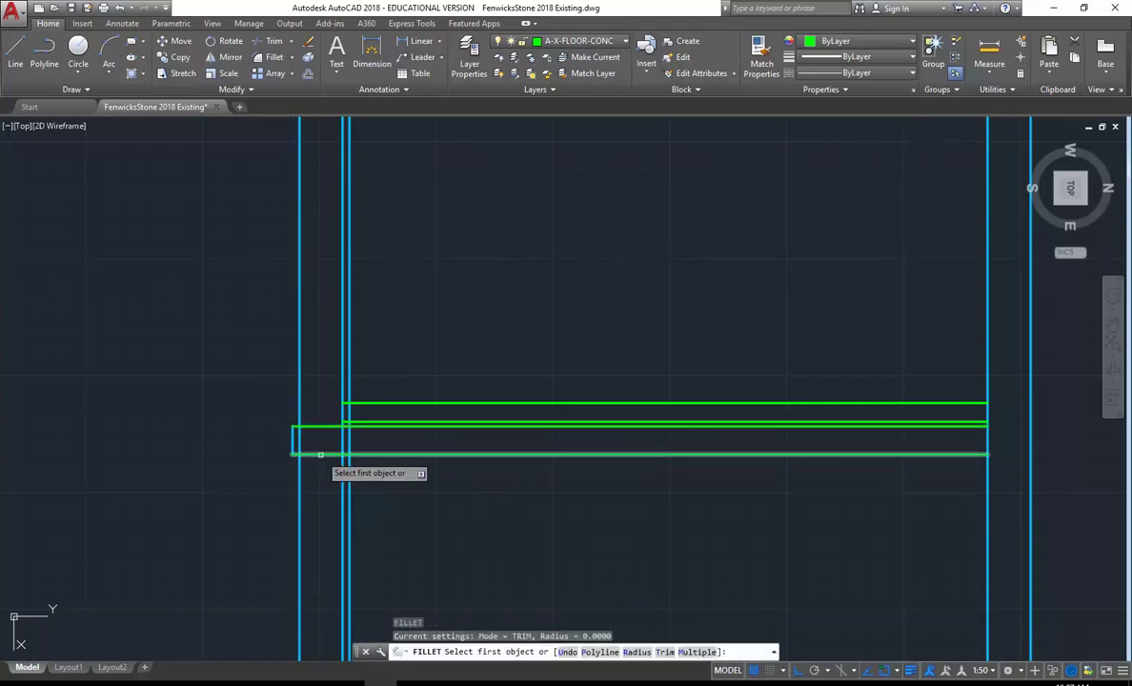
pyautogui.click(322, 453)
pyautogui.click(349, 439)
pyautogui.press('Return')
pyautogui.click(348, 440)
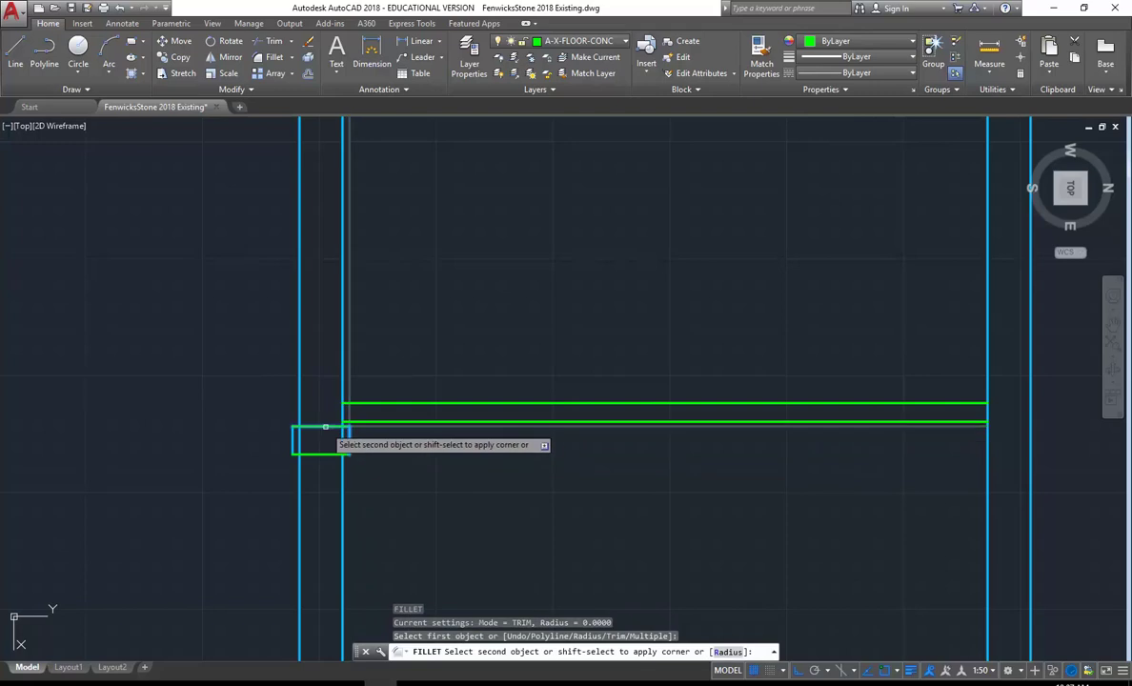
pyautogui.click(330, 427)
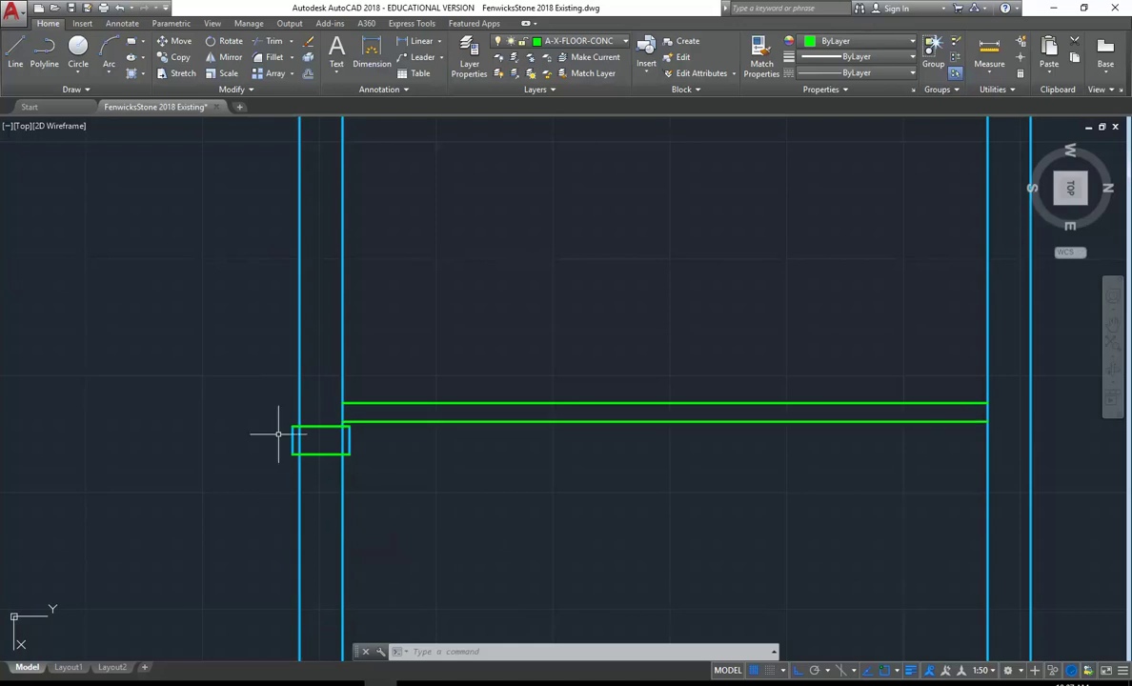
# Abandon a trim at the left footing edge and undo the last two fillets
pyautogui.click(272, 42)
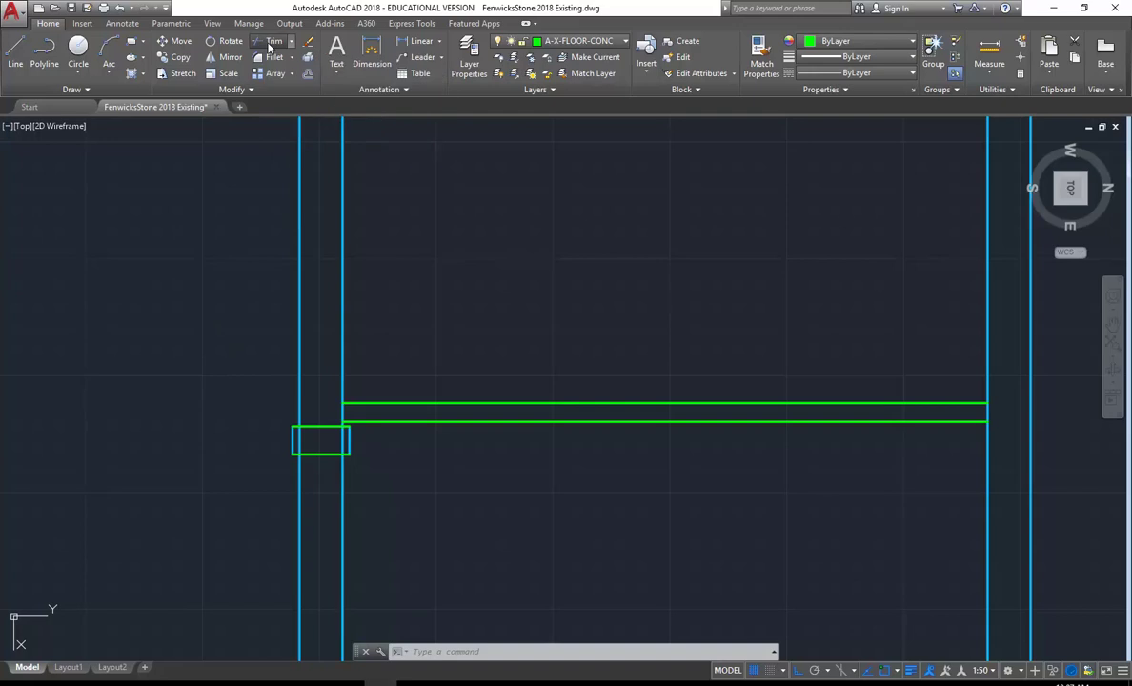
pyautogui.click(321, 426)
pyautogui.press('Return')
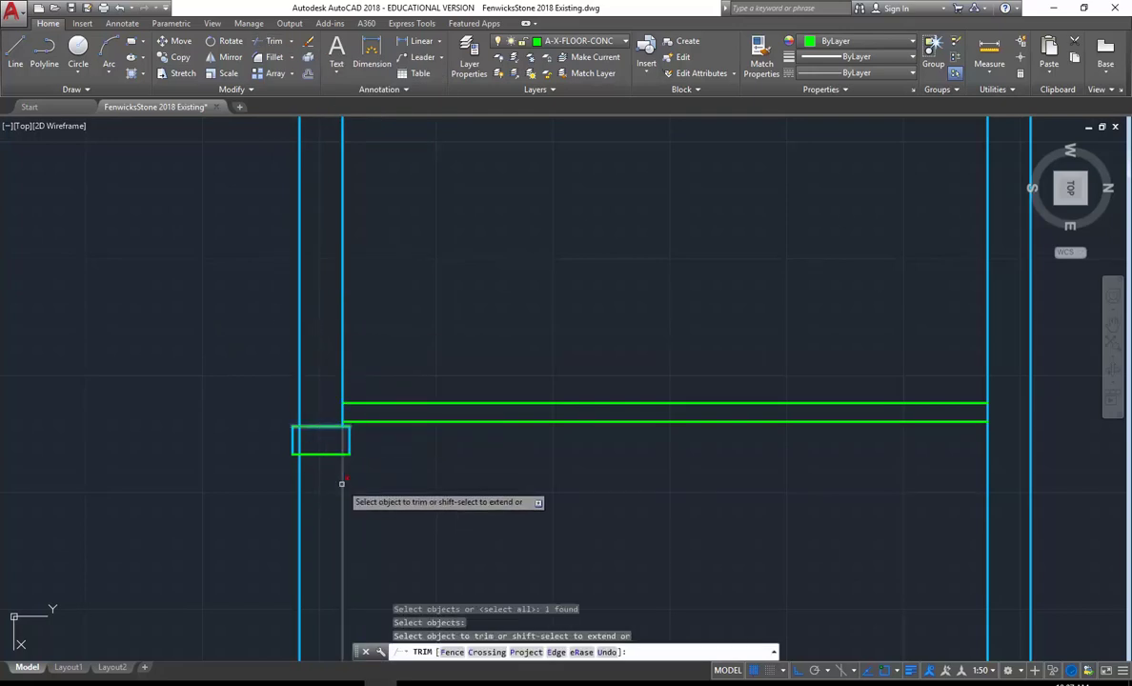
pyautogui.rightClick(229, 374)
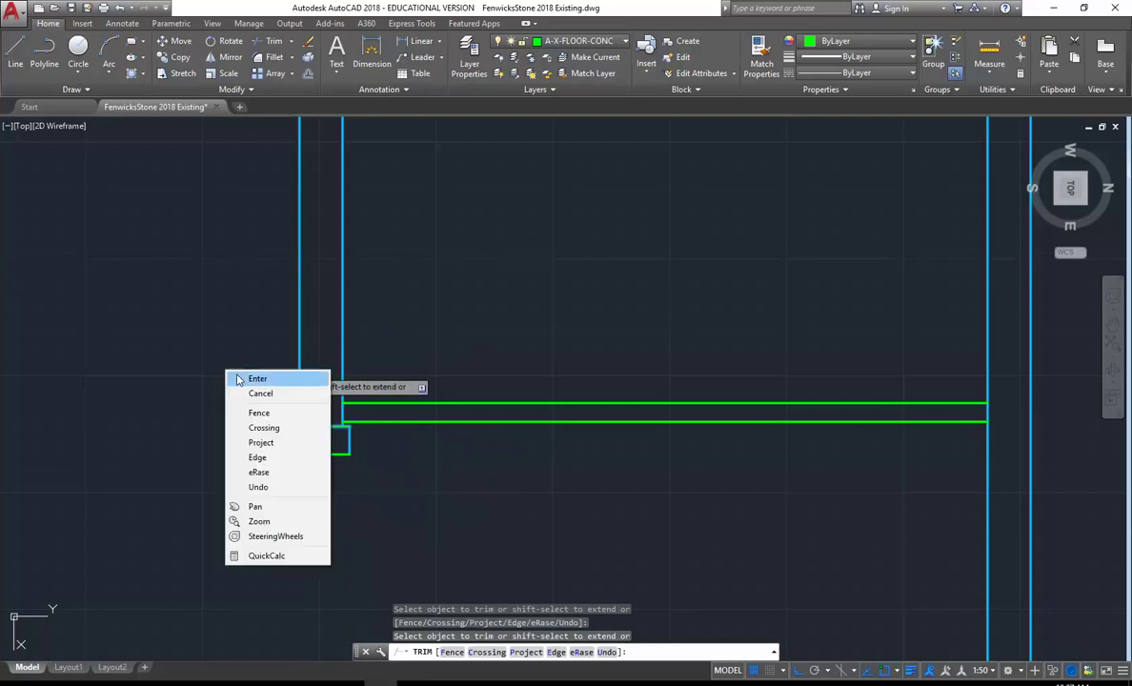
pyautogui.press('Escape')
pyautogui.click(201, 360)
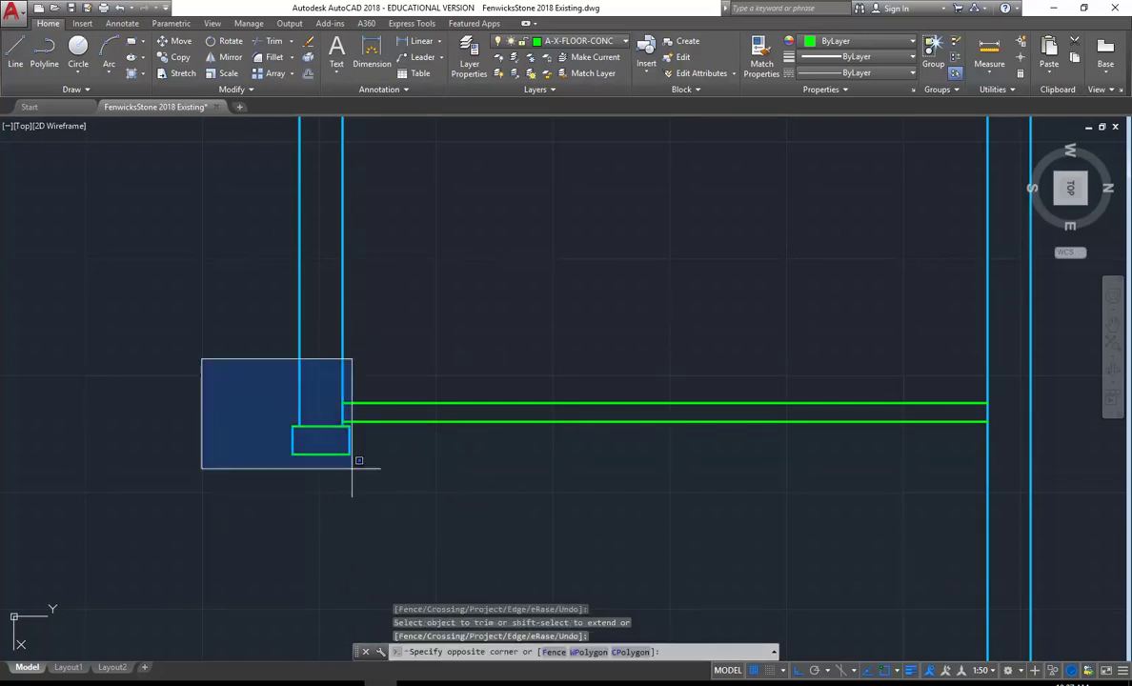
pyautogui.press('Escape')
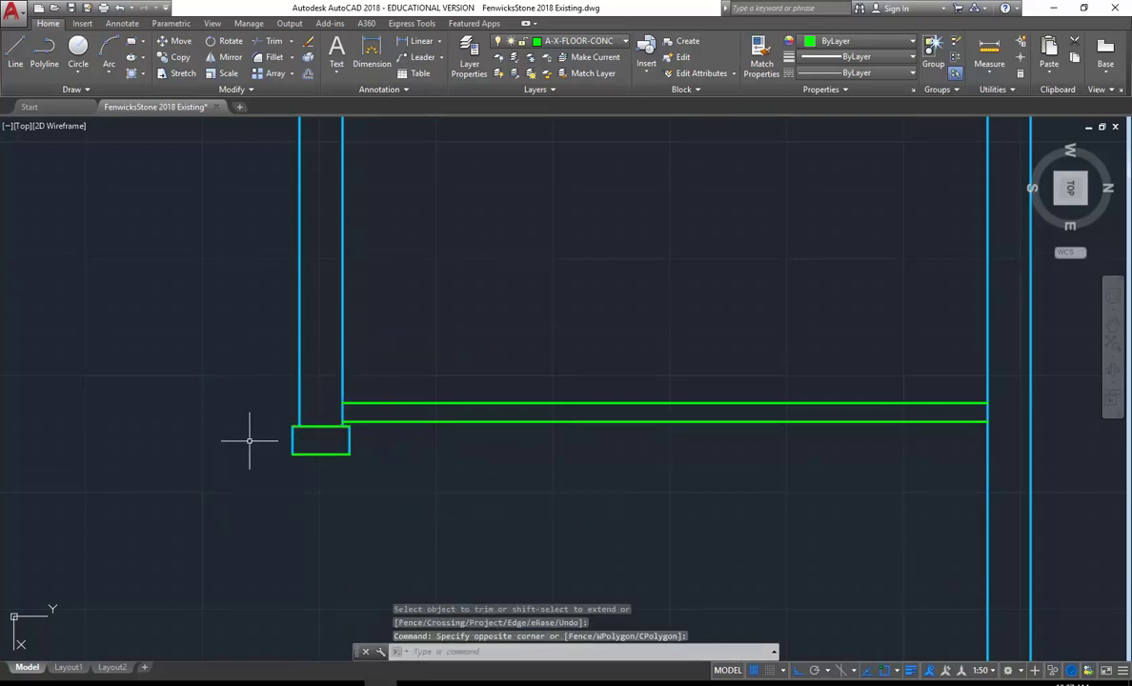
pyautogui.click(122, 8)
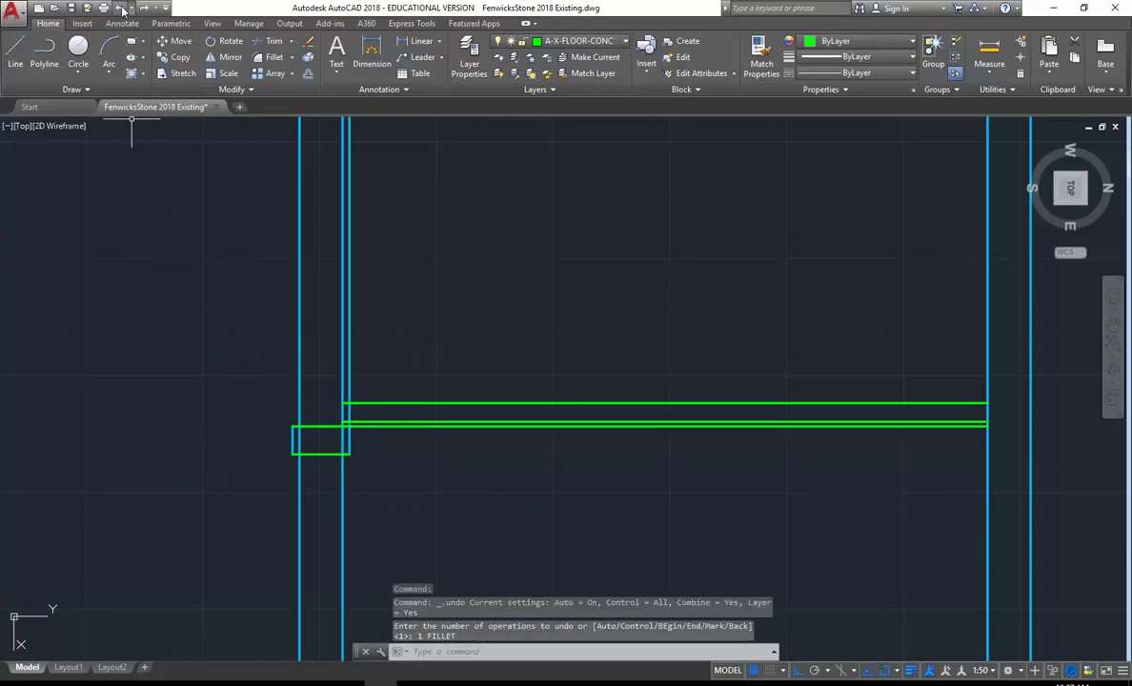
pyautogui.click(122, 9)
# Undo one more step and inspect the left wall line and the two green slab lines
pyautogui.click(122, 9)
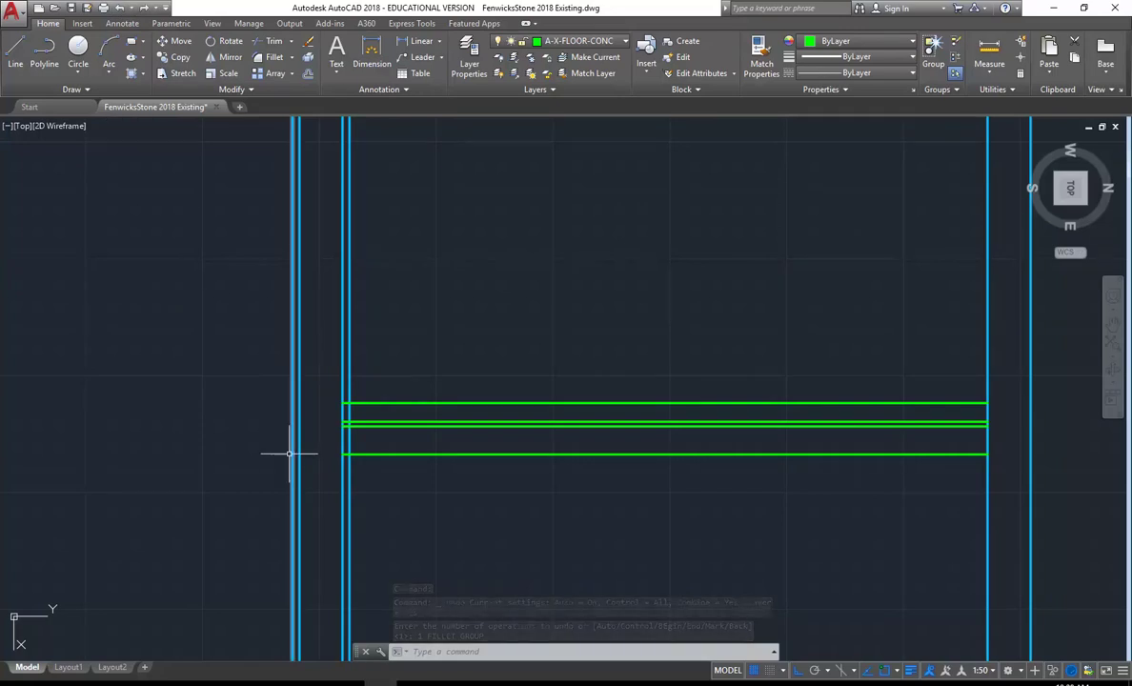
pyautogui.click(349, 474)
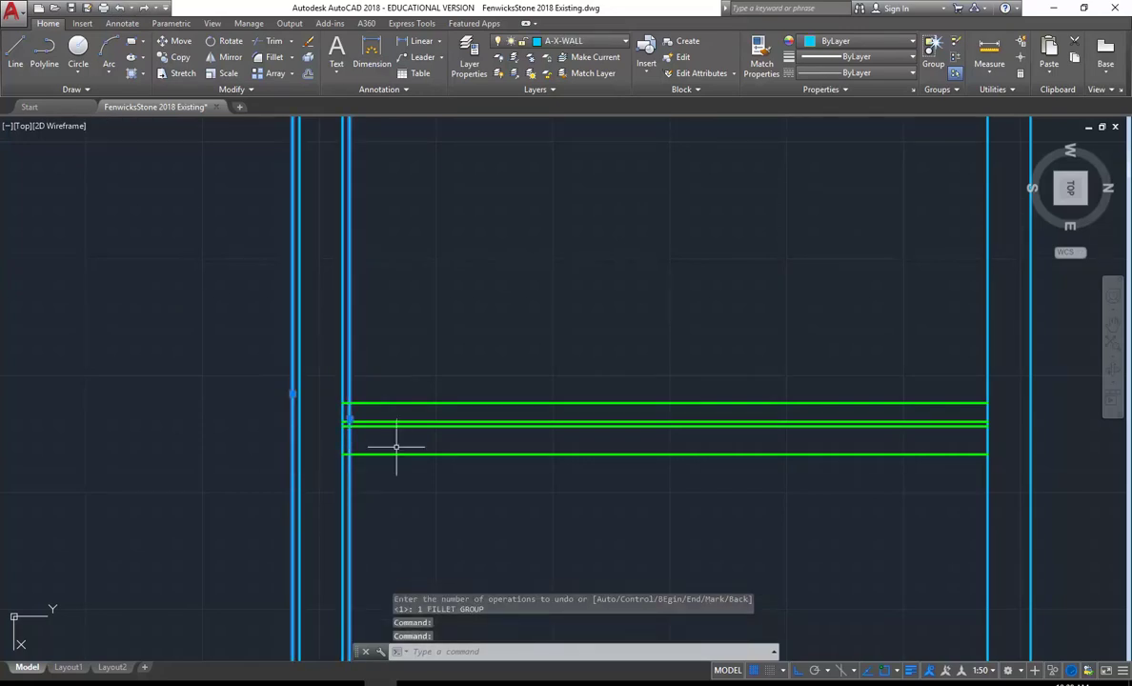
pyautogui.press('Escape')
pyautogui.press('Escape')
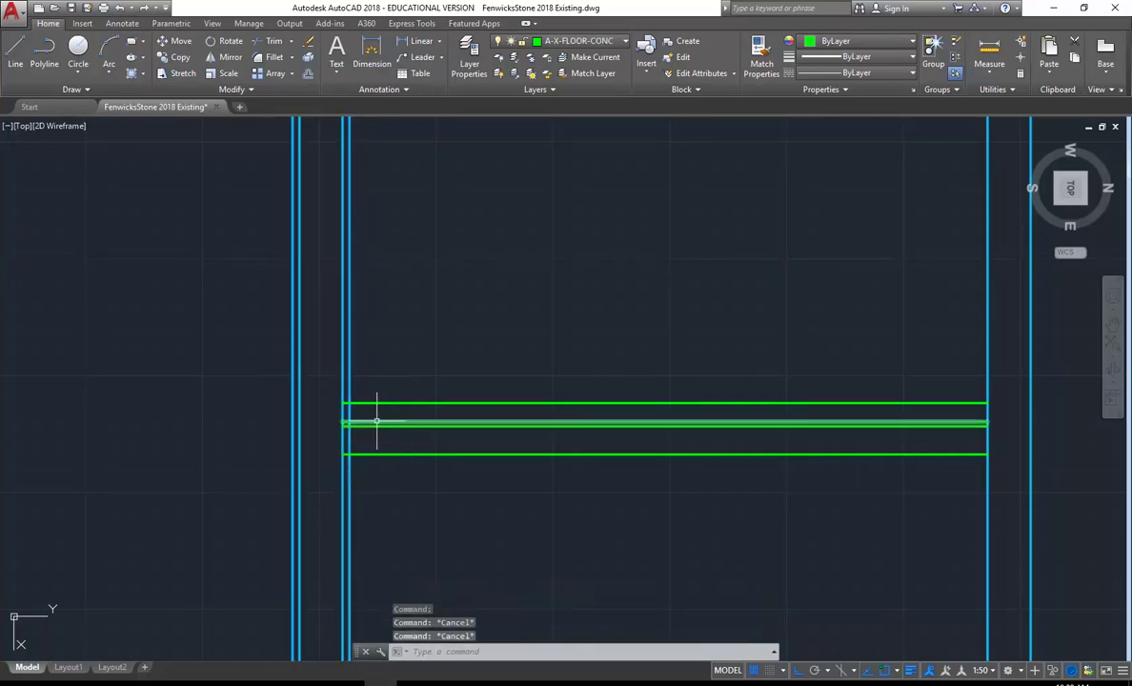
pyautogui.click(376, 424)
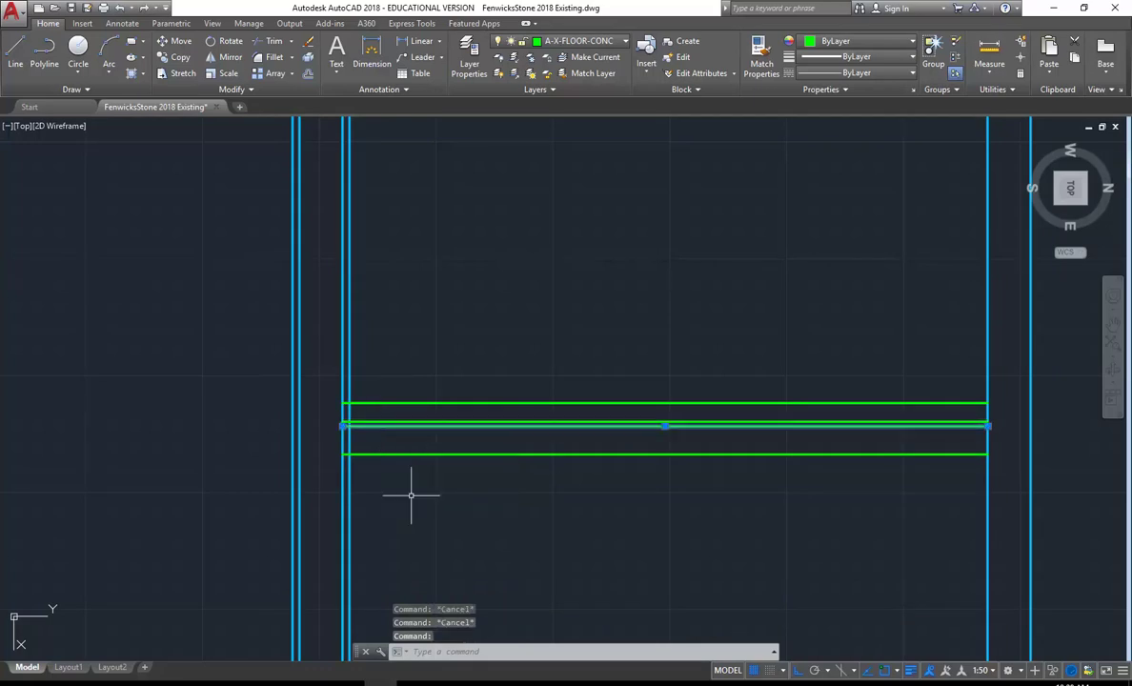
pyautogui.click(379, 453)
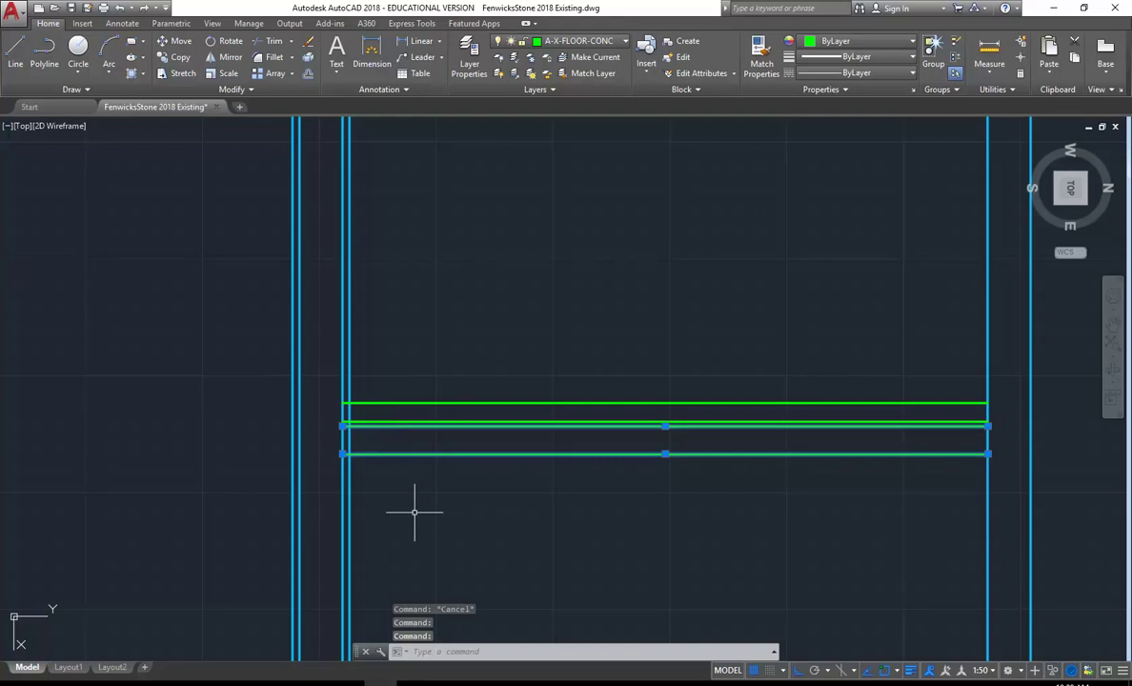
pyautogui.press('Escape')
# Fillet the middle and lower green slab lines into sharp corners with the left wall lines
pyautogui.click(269, 57)
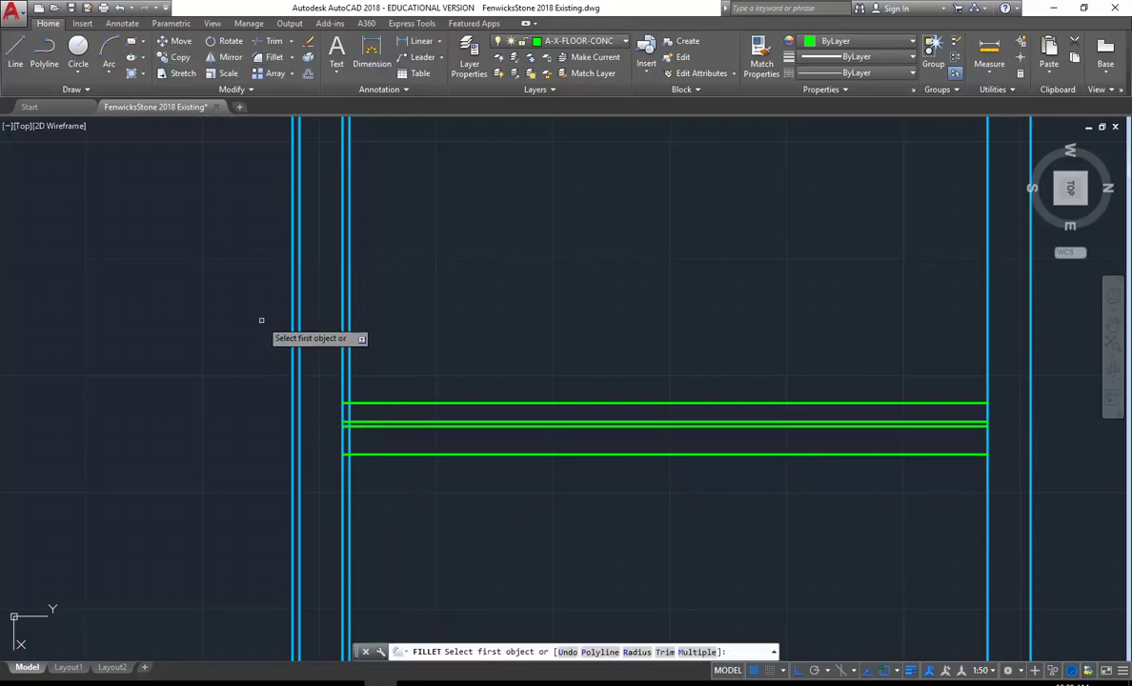
pyautogui.click(380, 426)
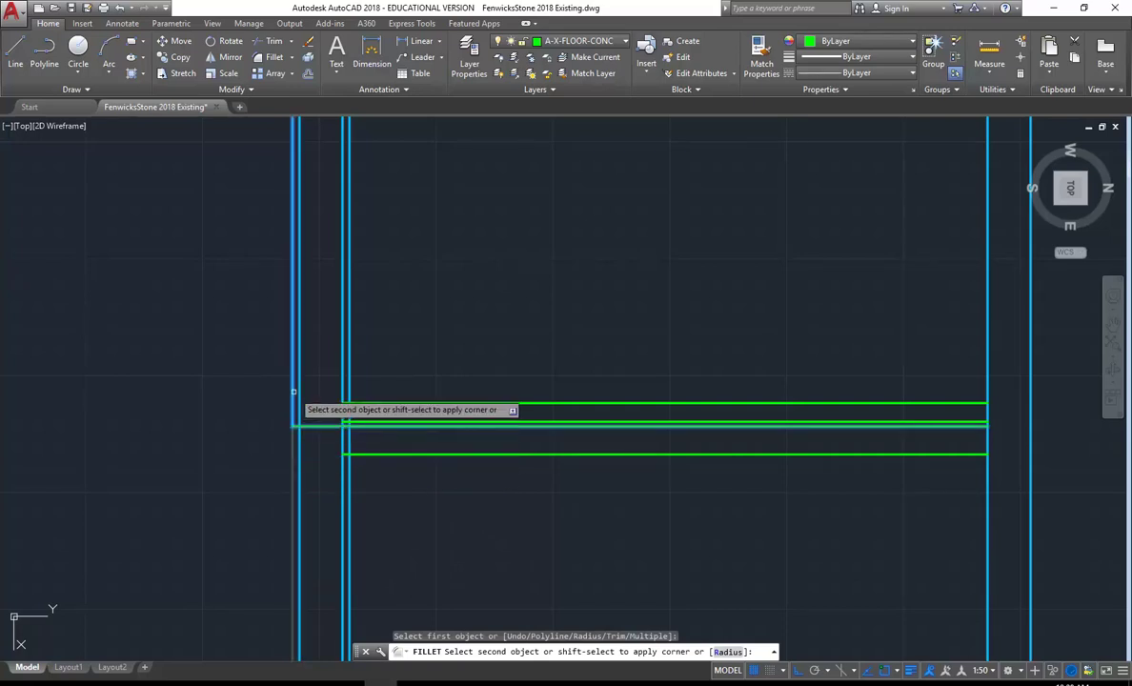
pyautogui.click(292, 445)
pyautogui.click(270, 57)
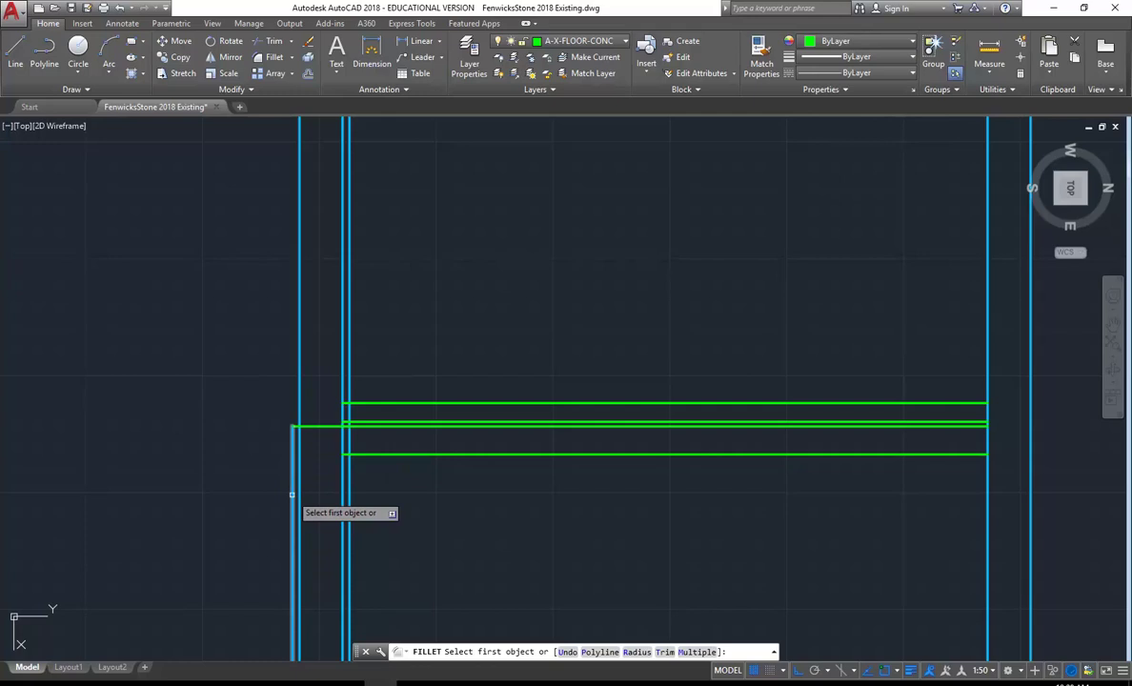
pyautogui.click(293, 434)
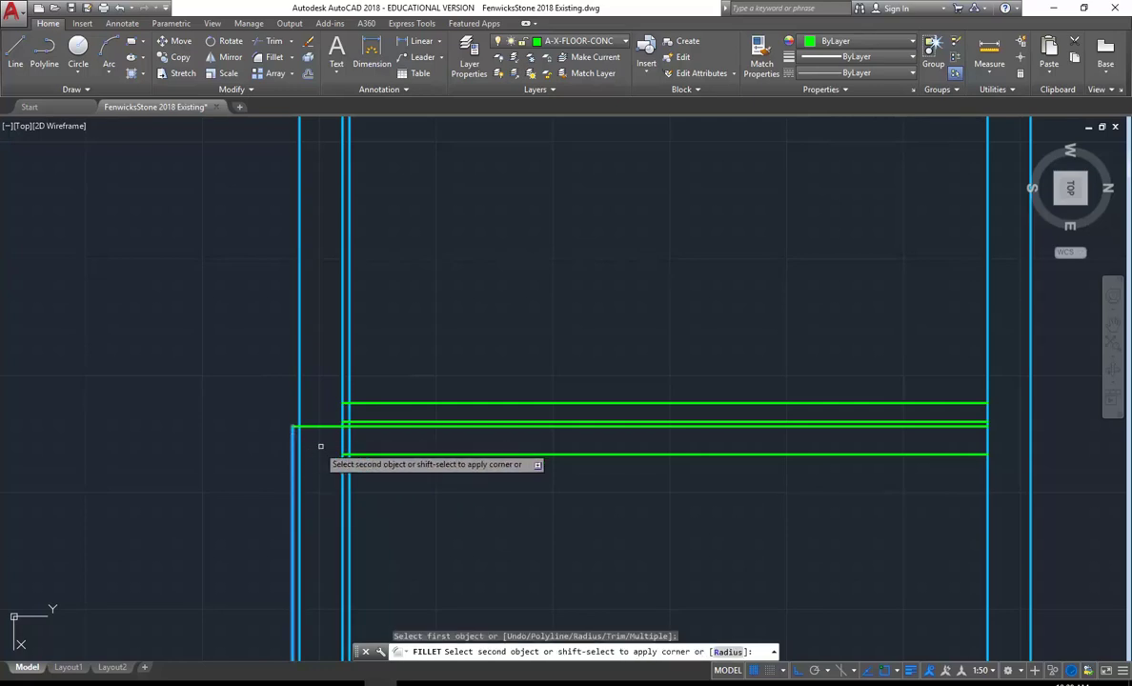
pyautogui.click(376, 454)
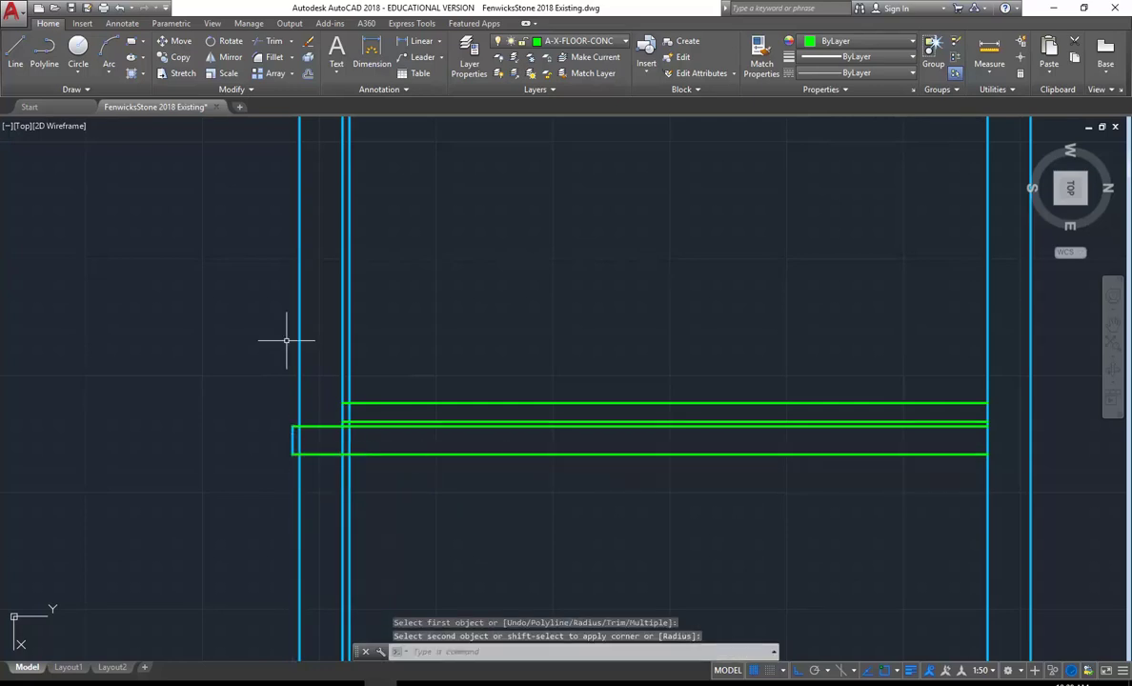
# Fillet the upper footing line and the slab line into the inner wall line
pyautogui.click(274, 61)
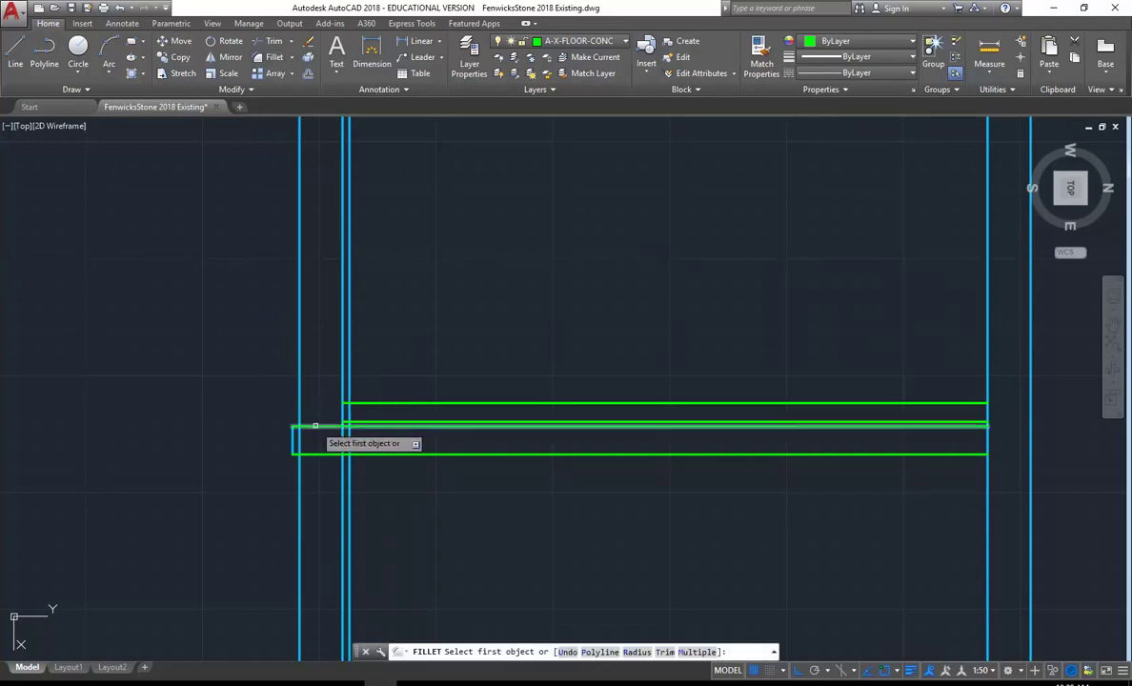
pyautogui.click(316, 425)
pyautogui.click(349, 442)
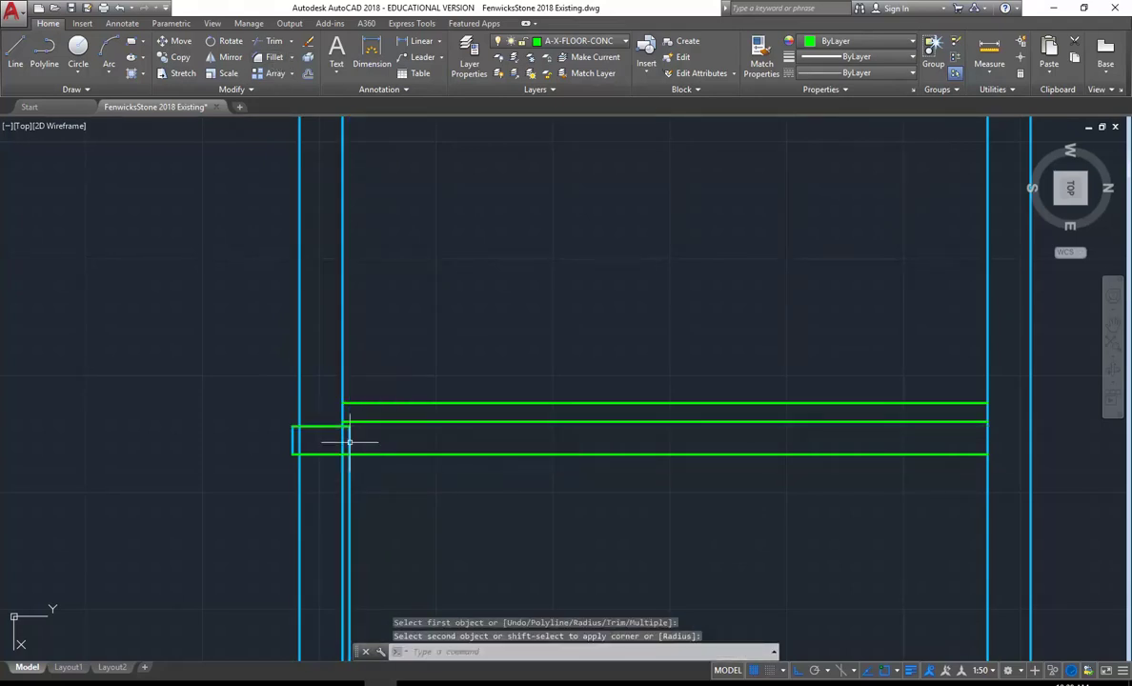
pyautogui.click(282, 58)
pyautogui.click(349, 442)
pyautogui.click(324, 454)
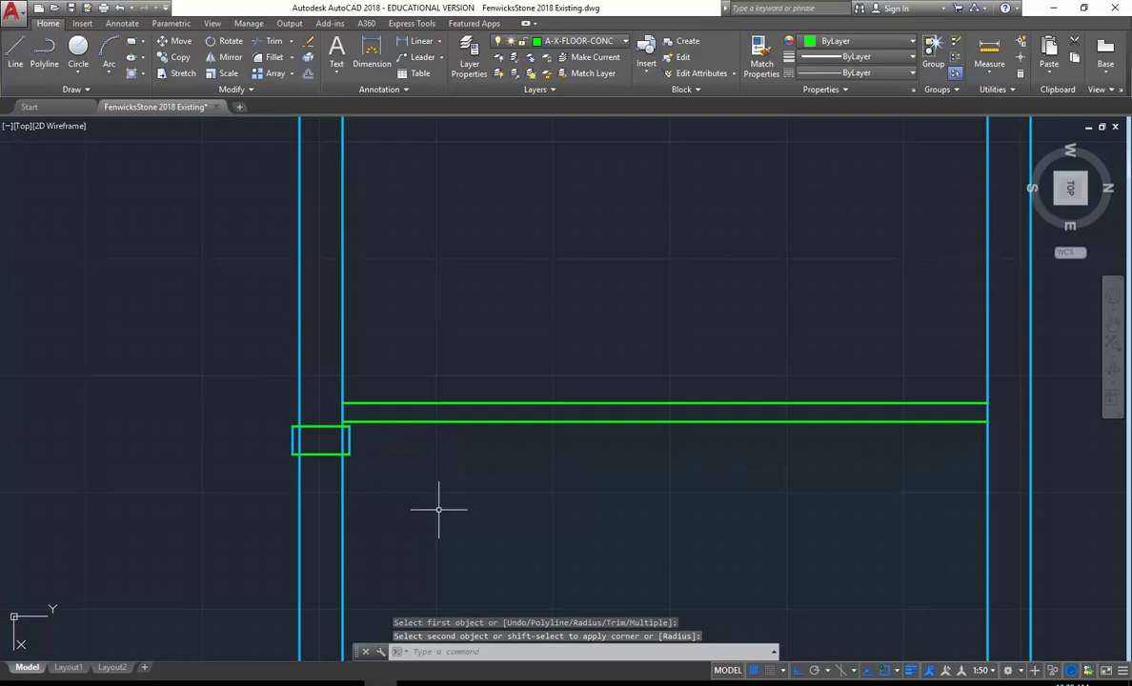
pyautogui.click(272, 41)
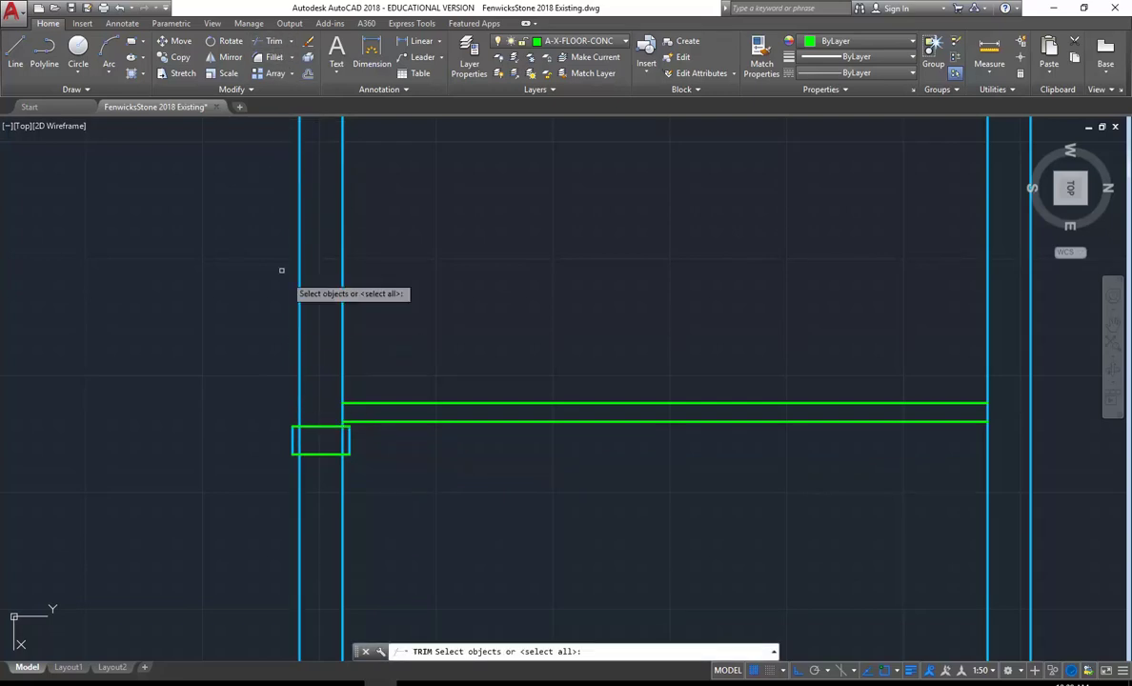
# Trim the outer left wall line below the footing's top edge
pyautogui.click(315, 426)
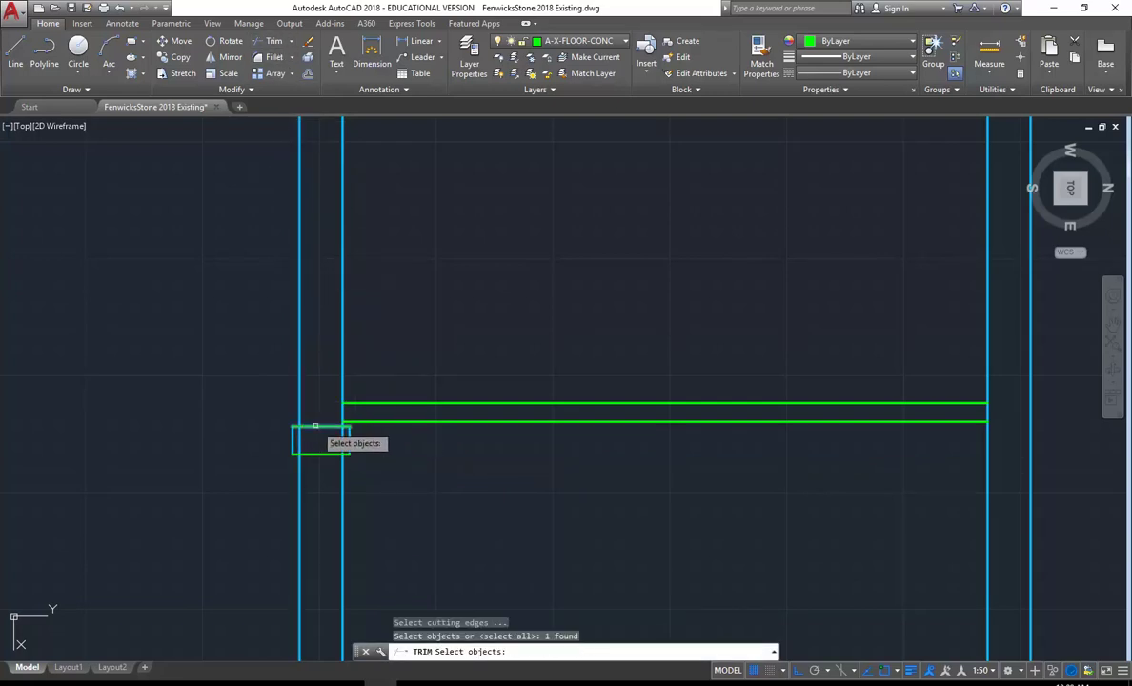
pyautogui.press('Return')
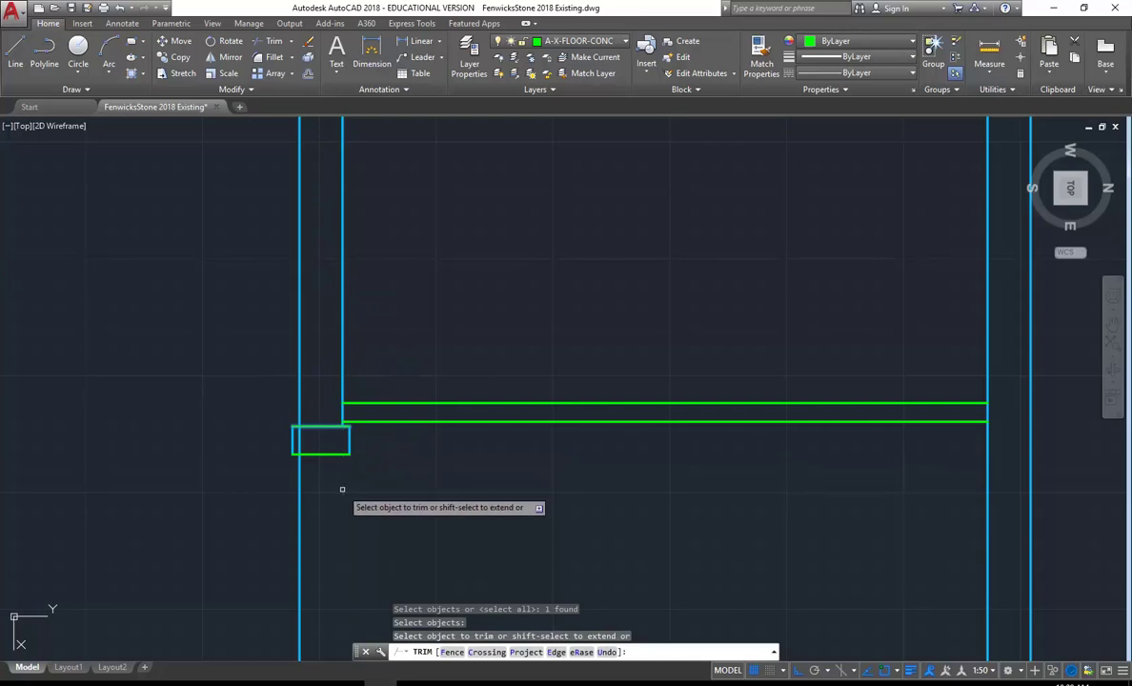
pyautogui.click(299, 493)
pyautogui.press('Return')
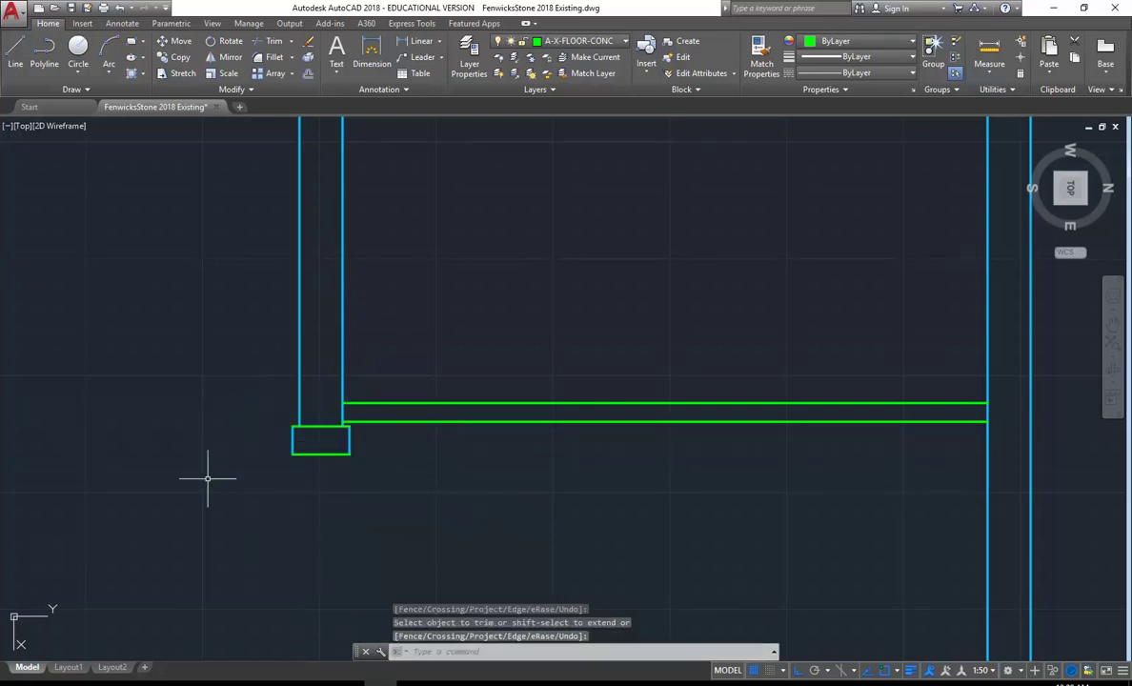
# Put the left footing rectangle on layer A-X-FLOOR-CONC
pyautogui.click(219, 384)
pyautogui.click(445, 507)
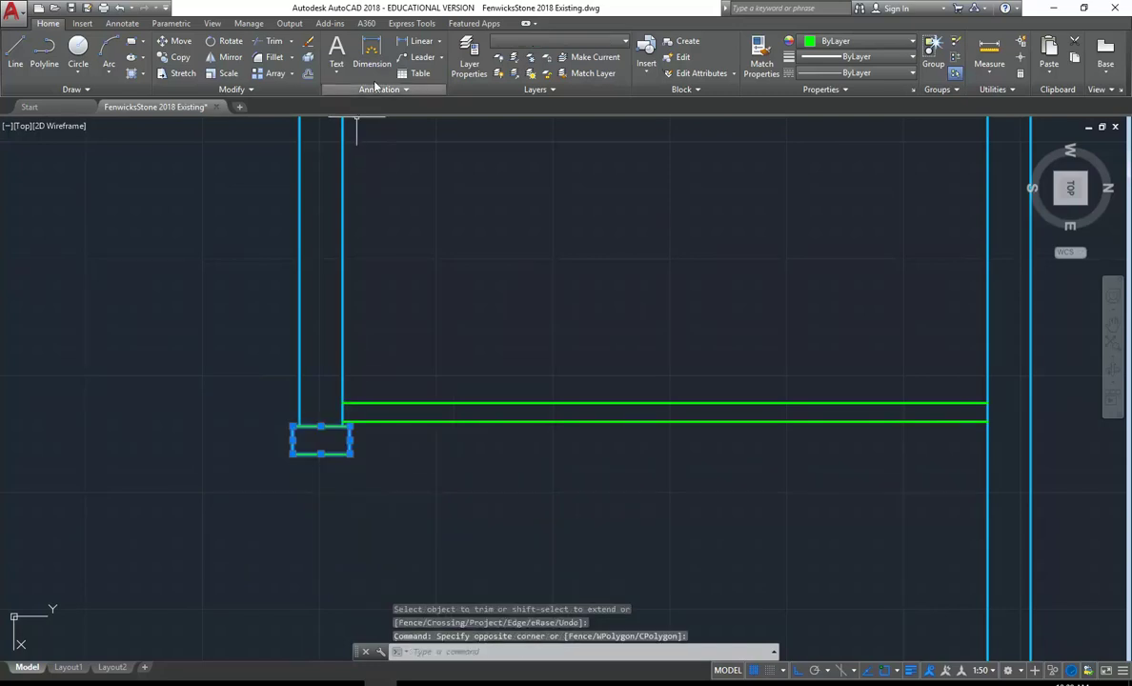
pyautogui.click(555, 43)
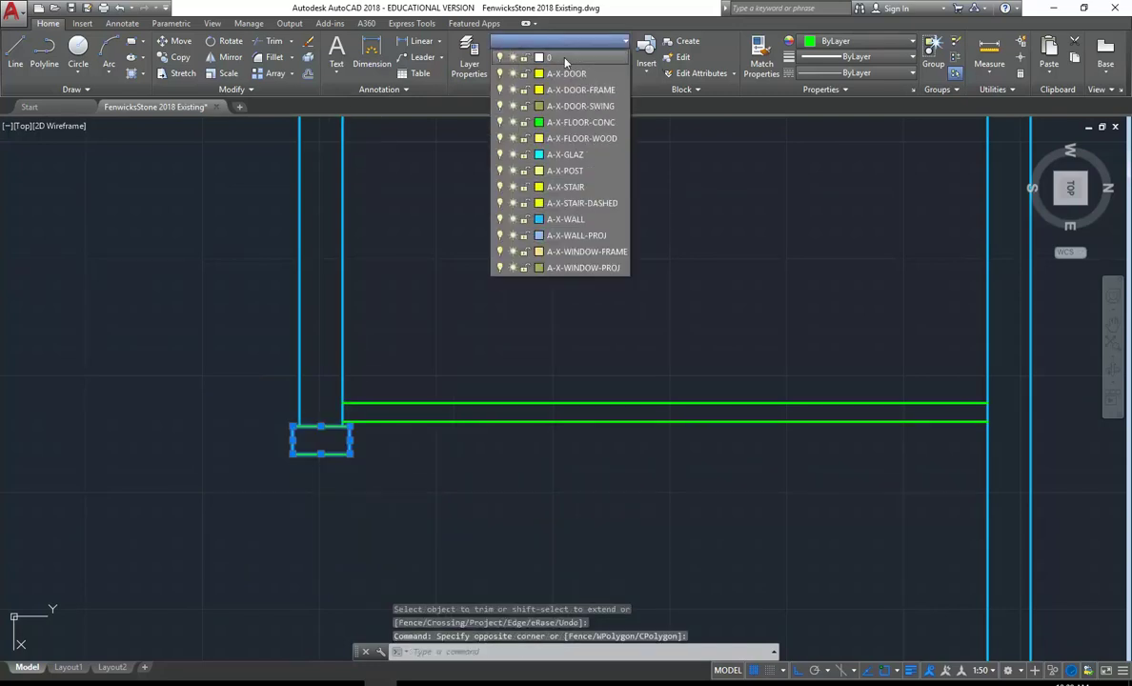
pyautogui.click(574, 123)
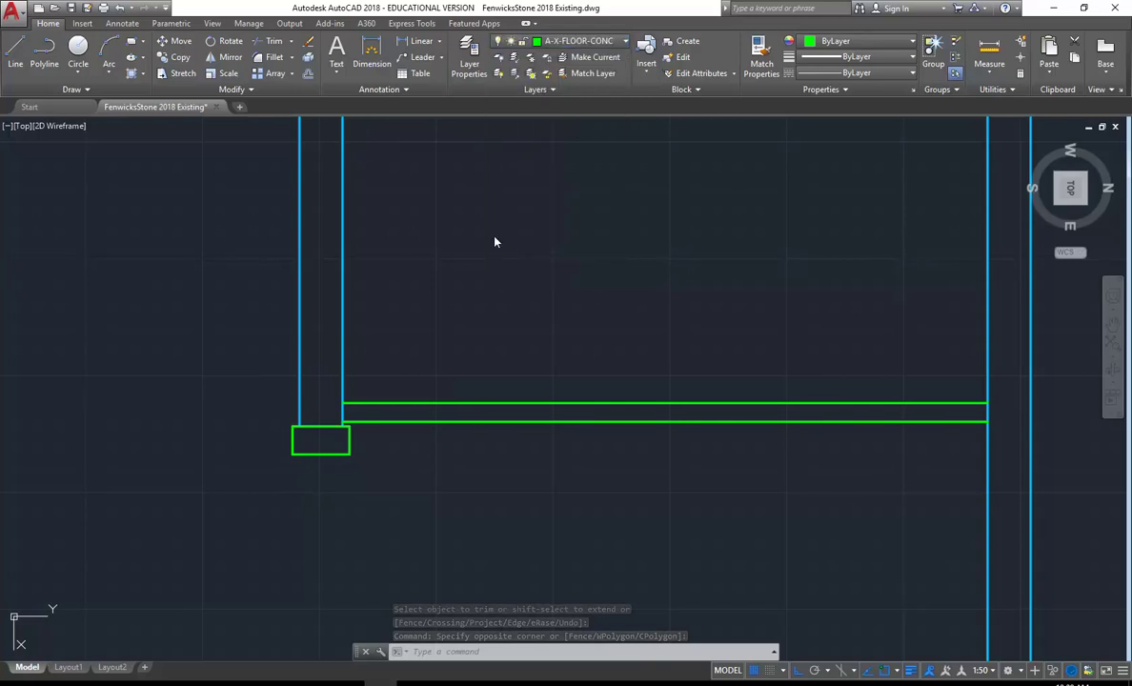
pyautogui.press('Escape')
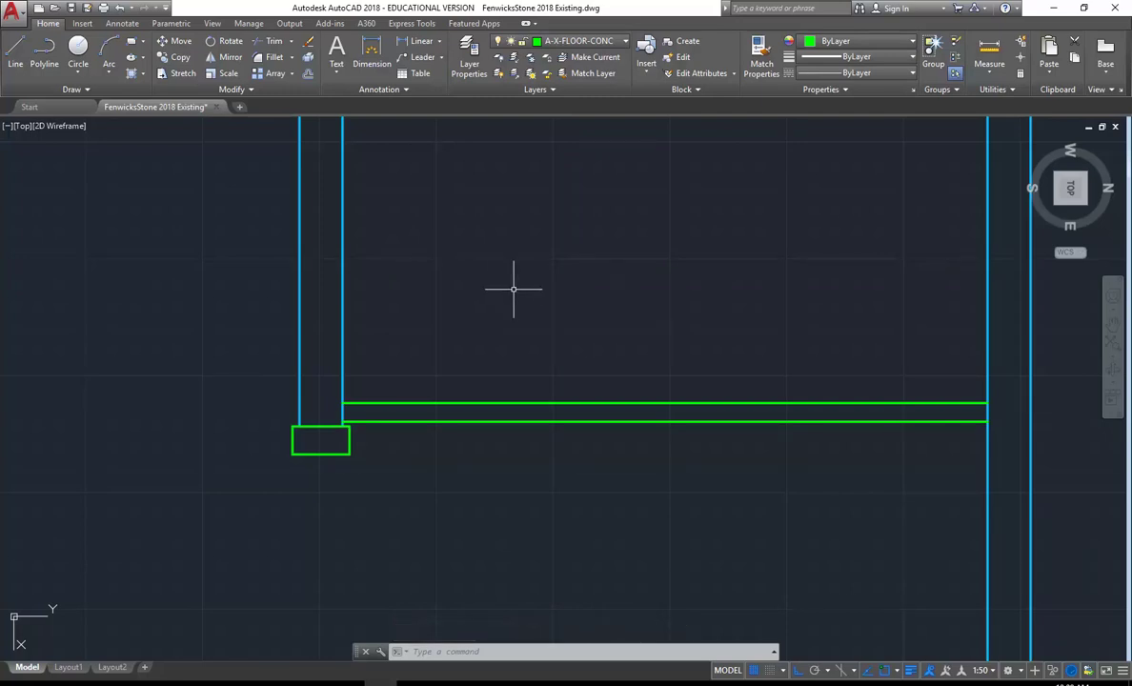
pyautogui.moveTo(442, 330); pyautogui.dragTo(275, 398, button='middle')
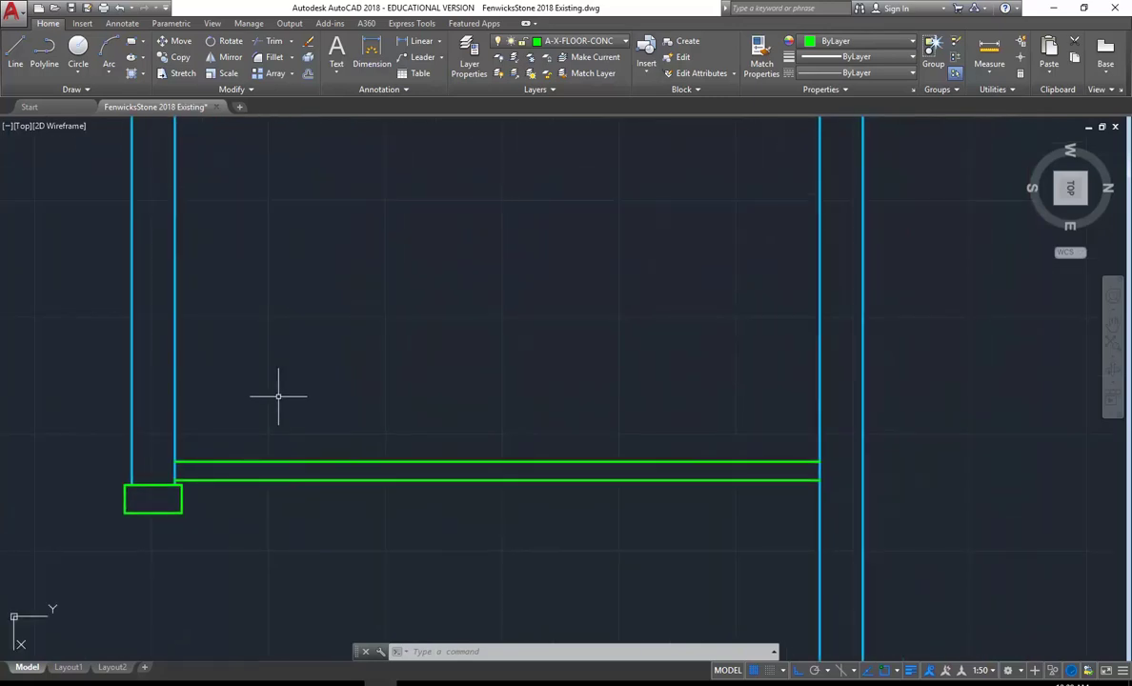
# Copy the left footing from its wall corner to under the right wall
pyautogui.click(61, 392)
pyautogui.click(219, 531)
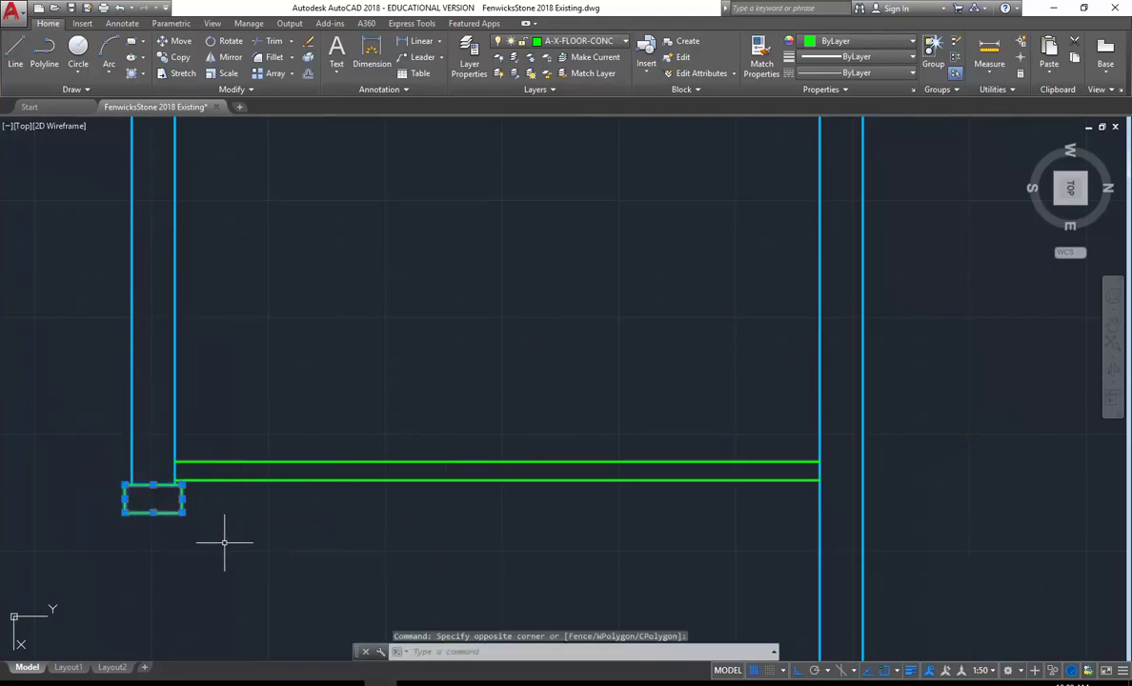
pyautogui.click(176, 57)
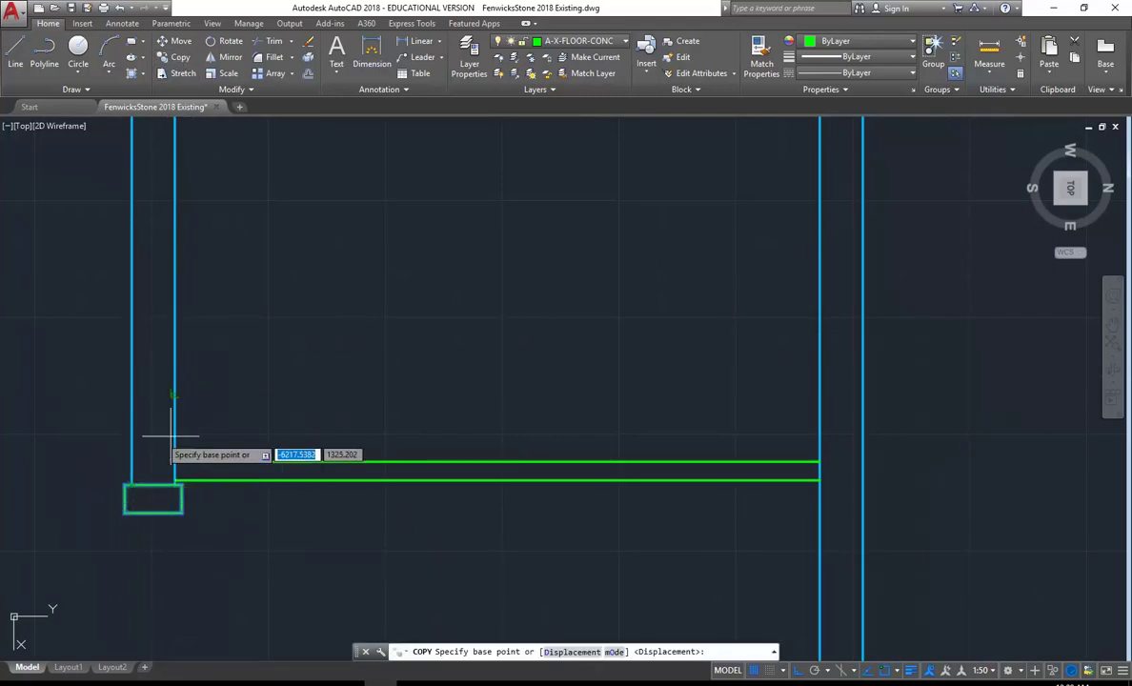
pyautogui.press('Escape')
pyautogui.click(99, 437)
pyautogui.click(260, 534)
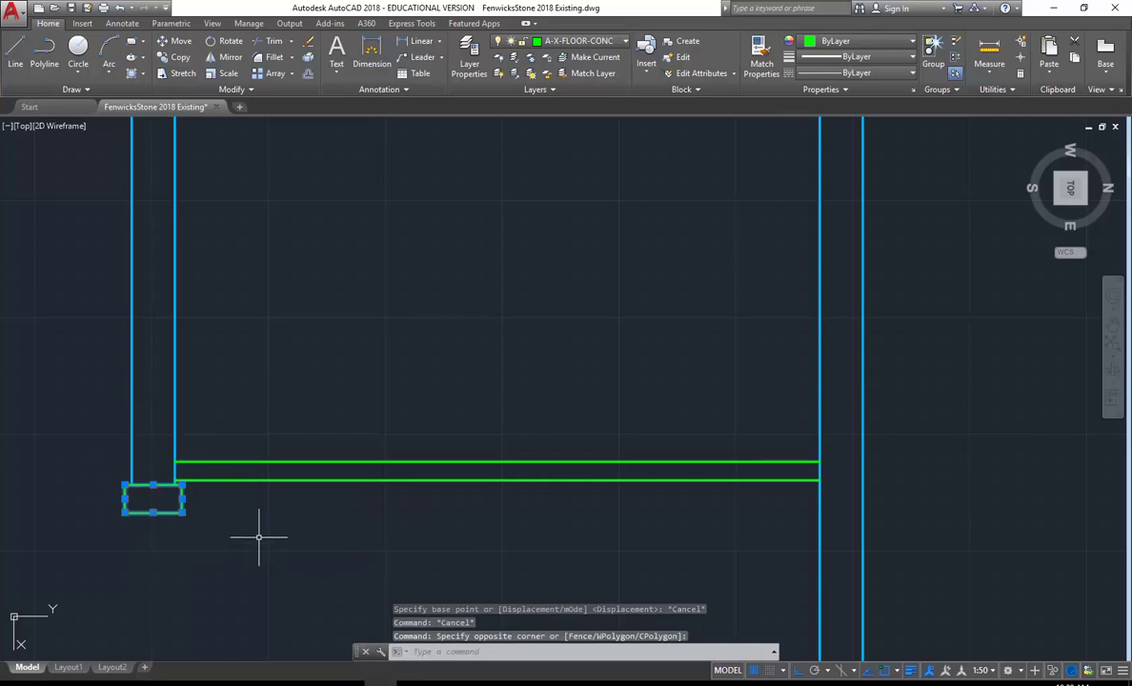
pyautogui.click(175, 57)
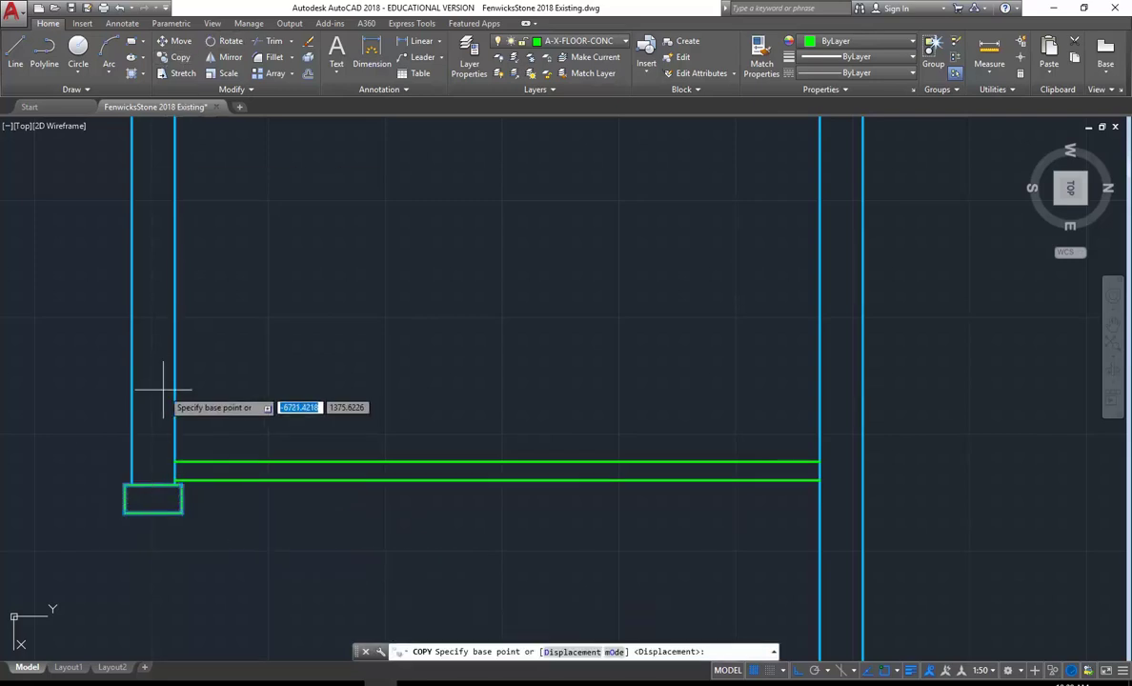
pyautogui.click(132, 484)
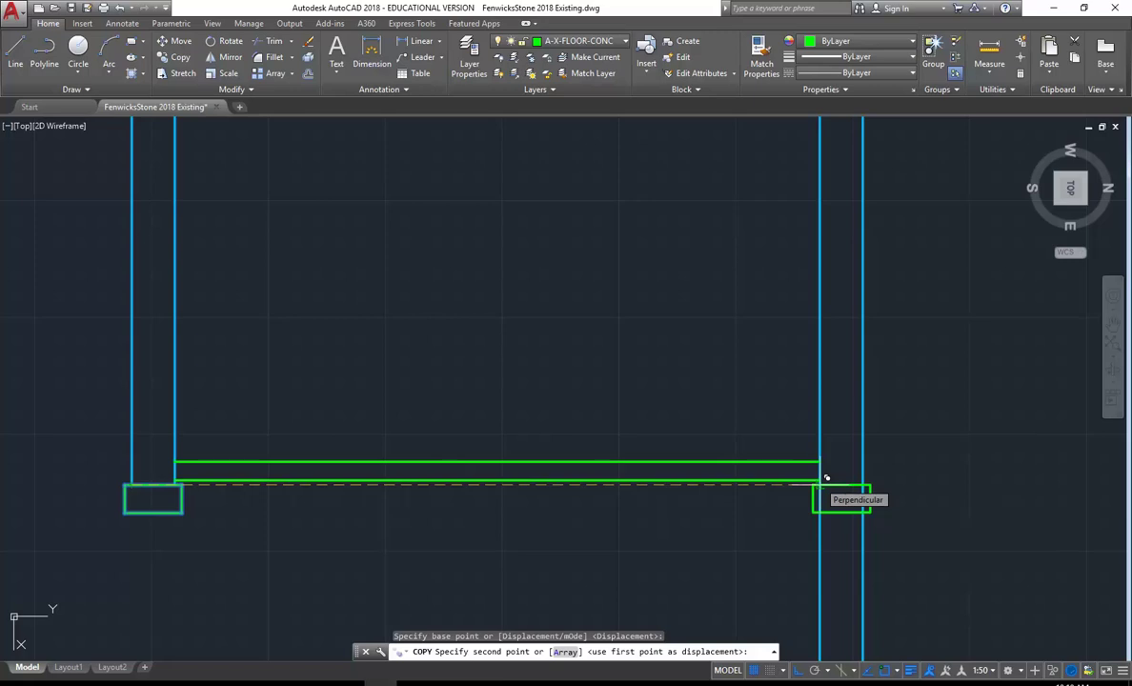
pyautogui.click(825, 475)
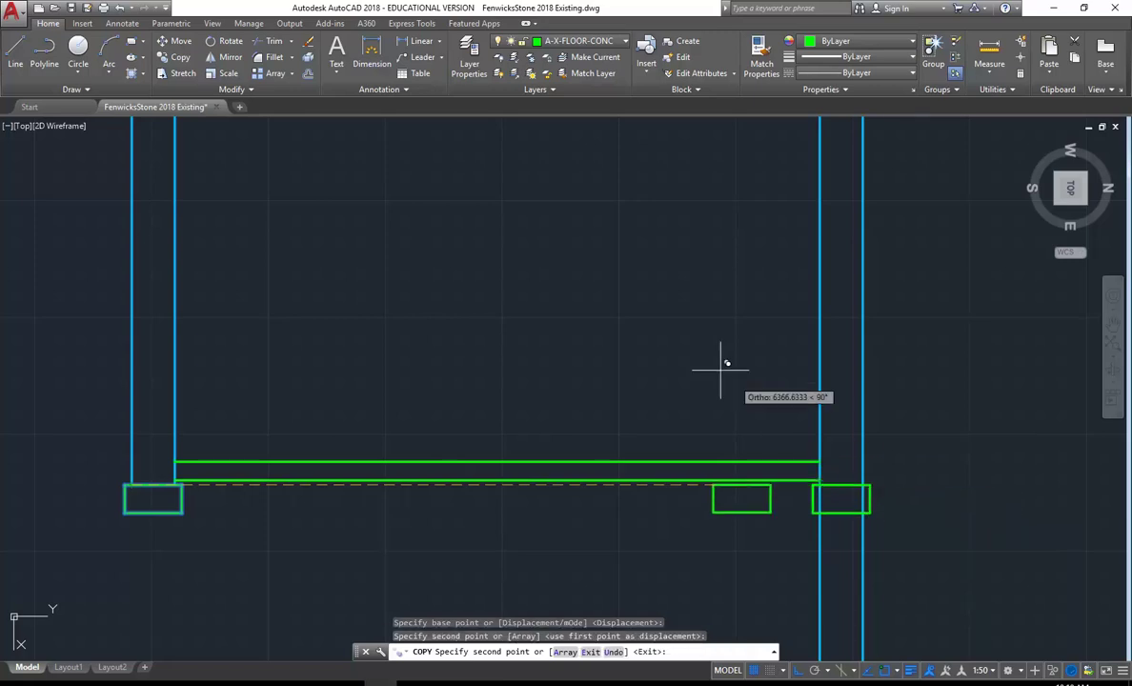
pyautogui.press('Return')
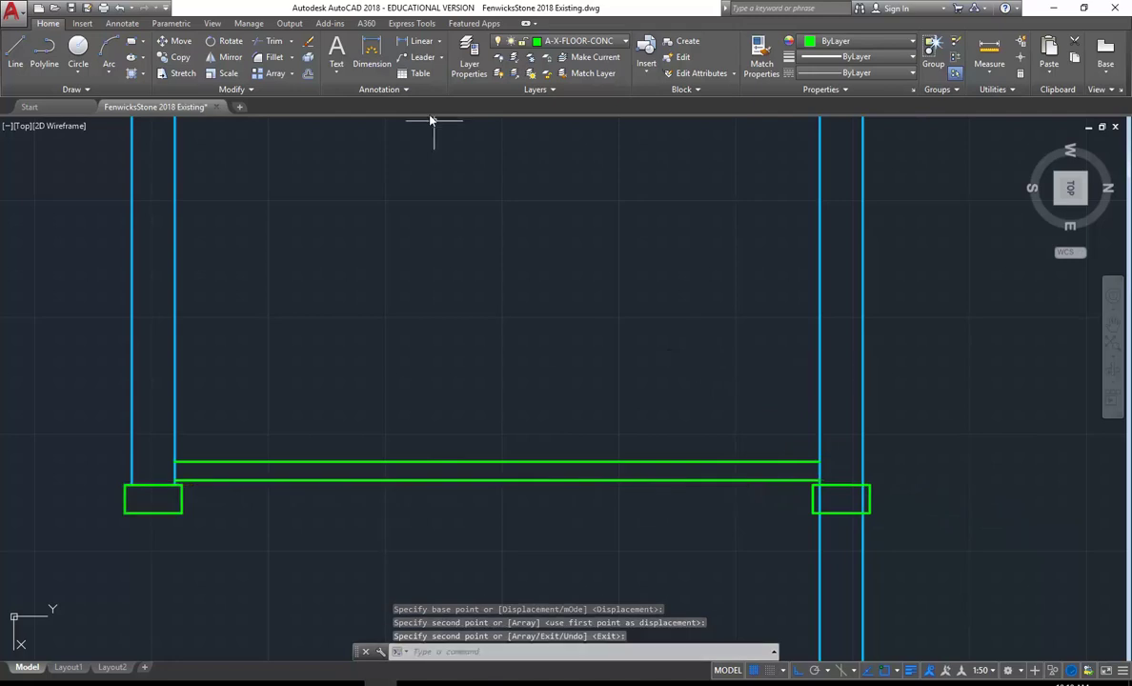
# Trim the right wall lines back at the new right footing
pyautogui.click(270, 41)
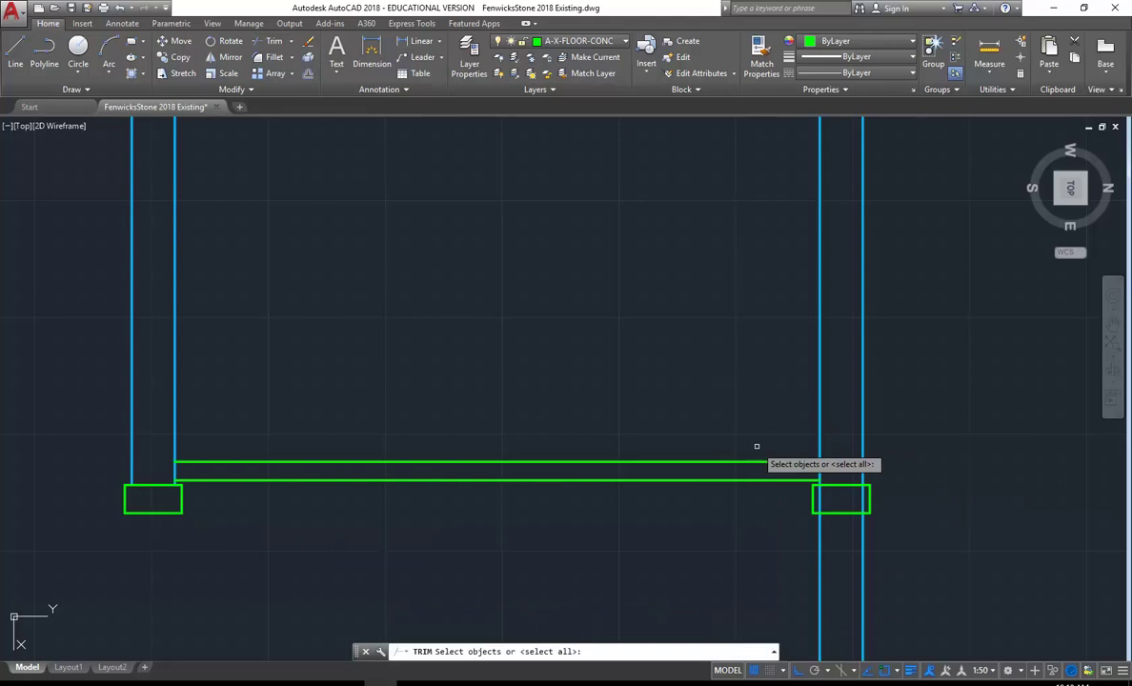
pyautogui.click(820, 473)
pyautogui.press('Return')
pyautogui.rightClick(677, 384)
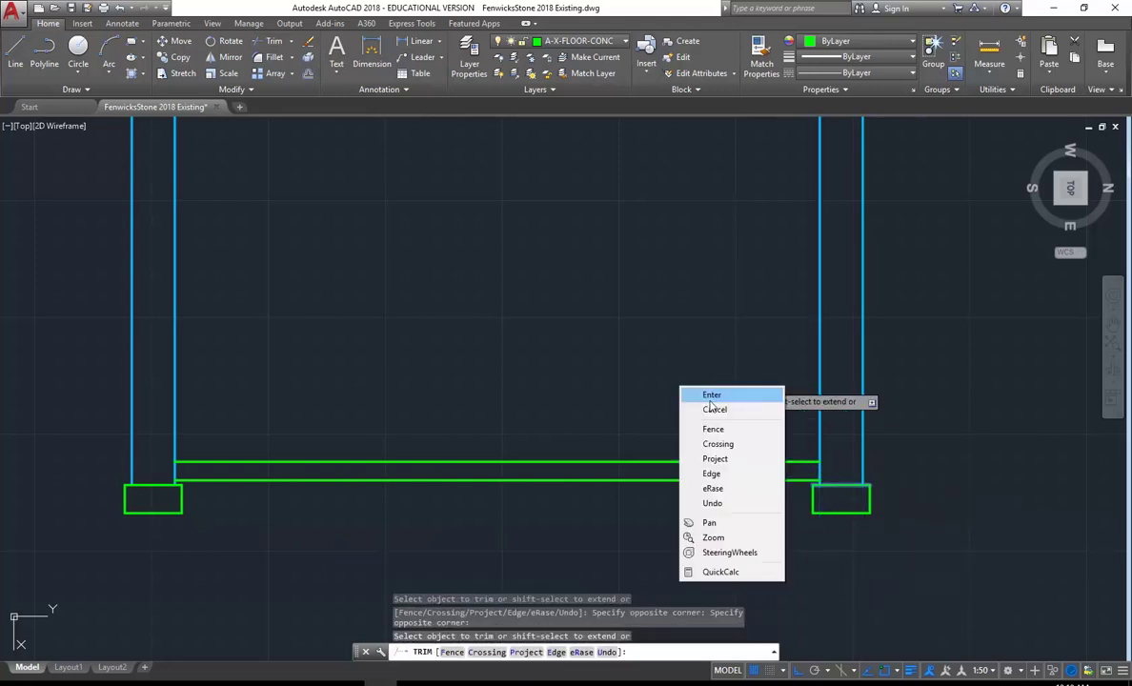
pyautogui.click(606, 333)
pyautogui.scroll(-2, 561, 437)
pyautogui.moveTo(537, 361)
pyautogui.mouseDown(button='middle')
pyautogui.moveTo(526, 390)
pyautogui.moveTo(457, 386)
pyautogui.mouseUp(button='middle')
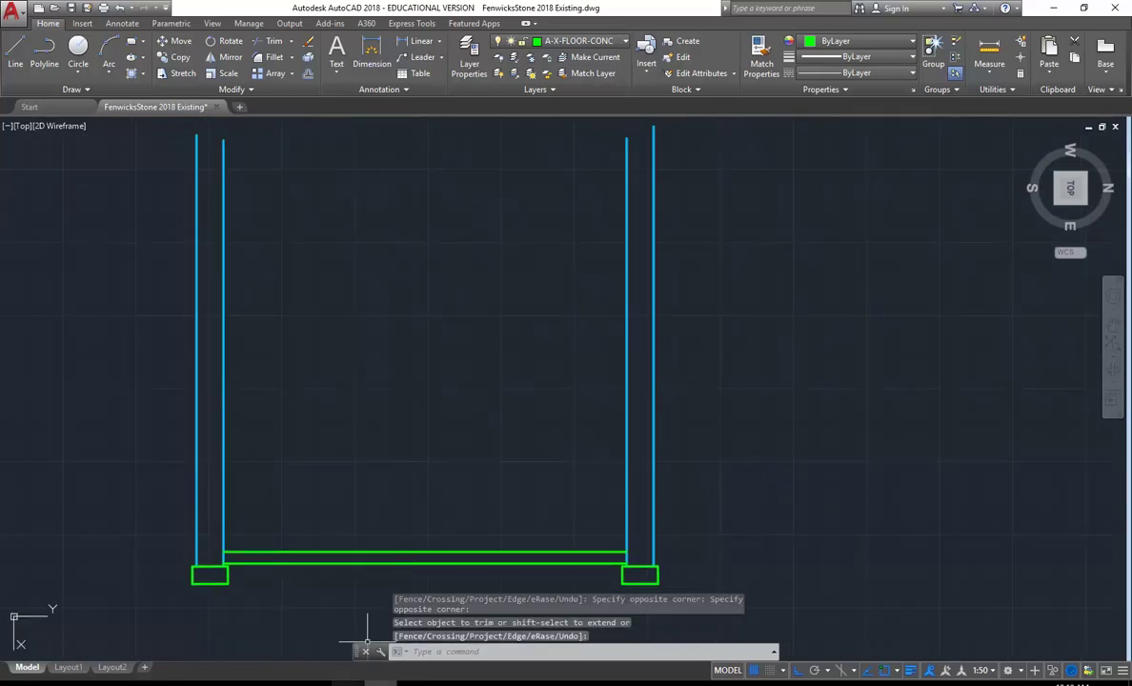
pyautogui.hotkey('alt', 'Tab')
pyautogui.scroll(-2, 409, 400)
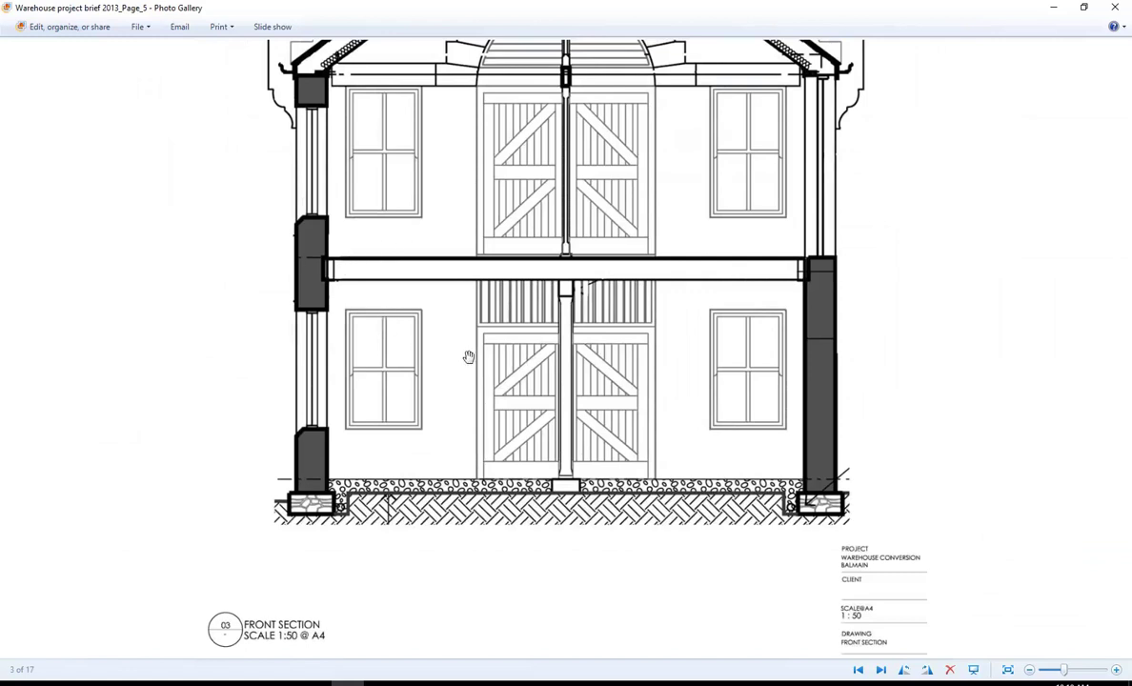
# Zoom into the front section reference image, then minimize it to get back to AutoCAD
pyautogui.scroll(1, 480, 267)
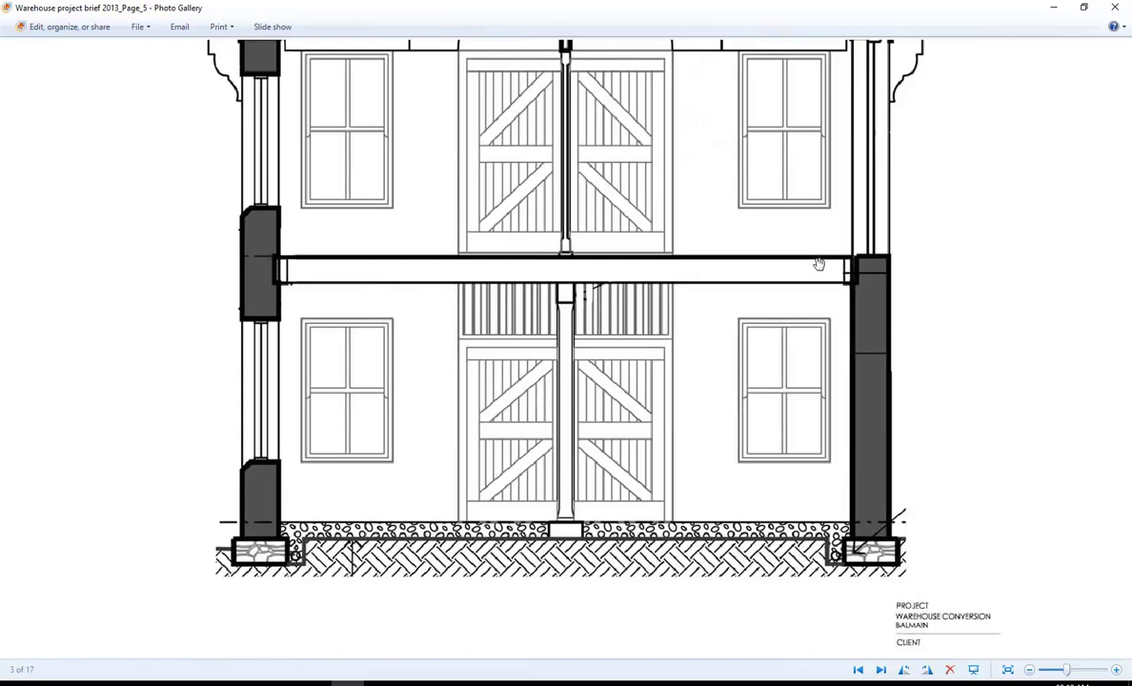
pyautogui.click(1053, 8)
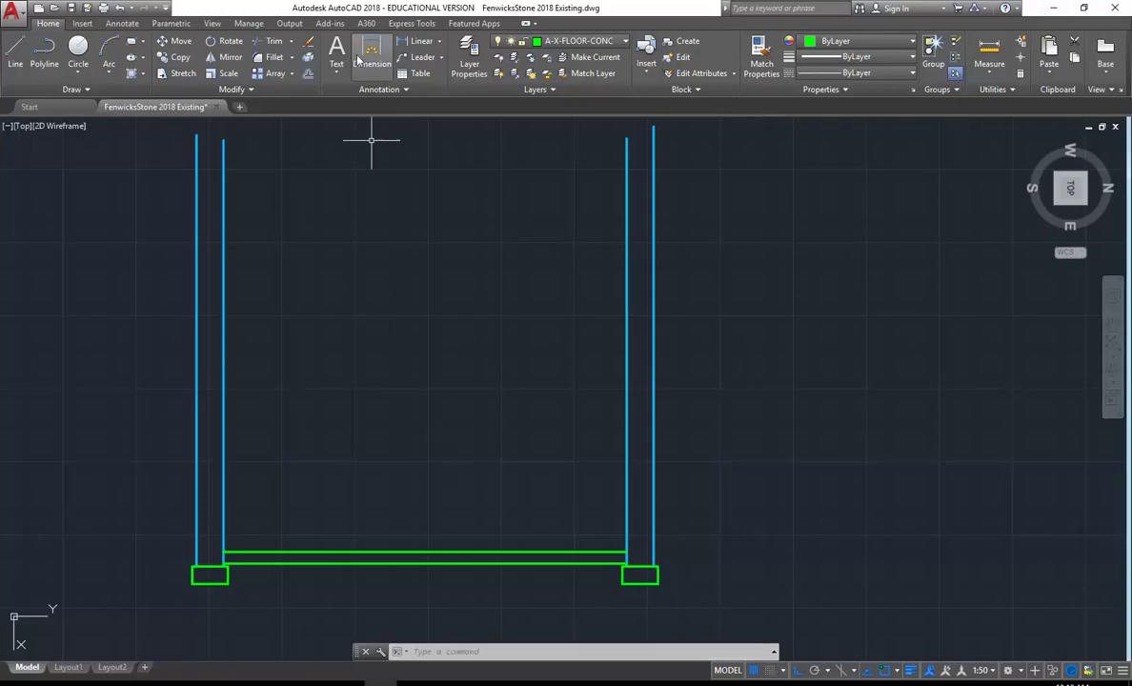
# Offset the top slab line 3000 upward to form the upper floor line
pyautogui.click(308, 73)
pyautogui.write('3000')
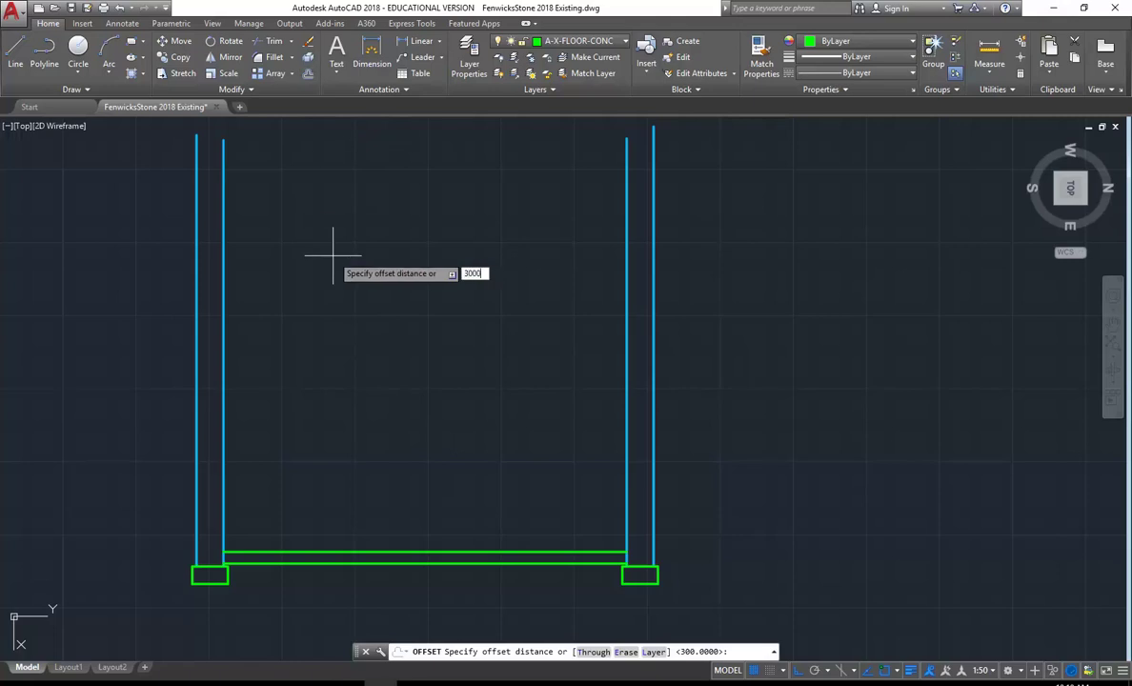
pyautogui.press('Return')
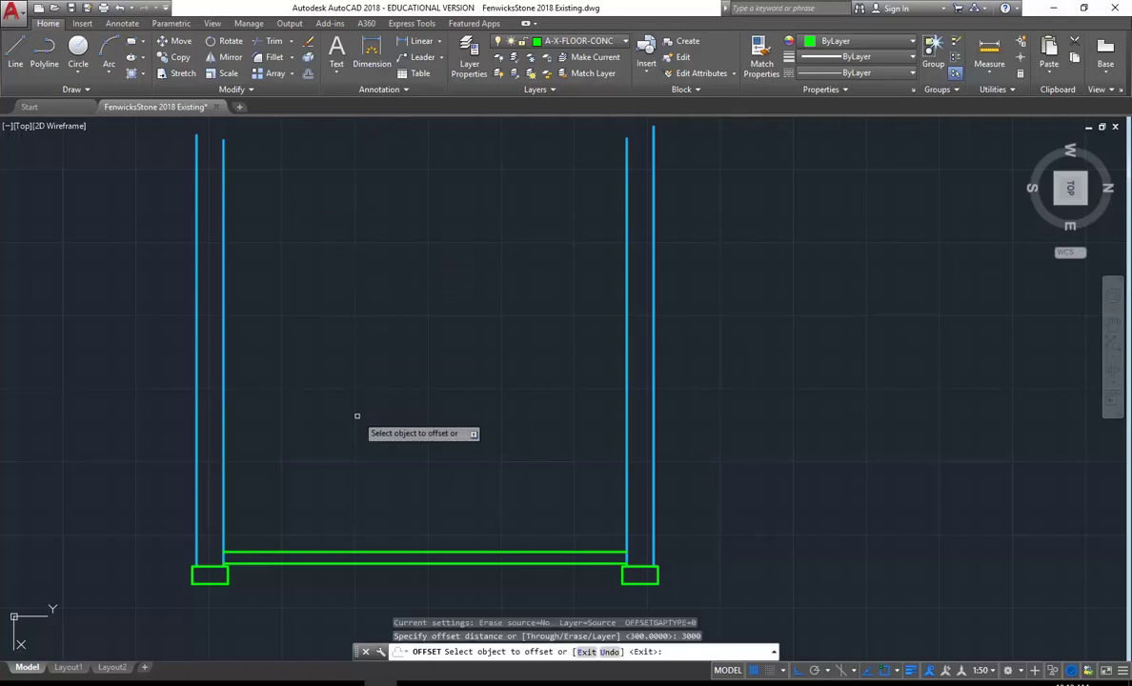
pyautogui.click(371, 551)
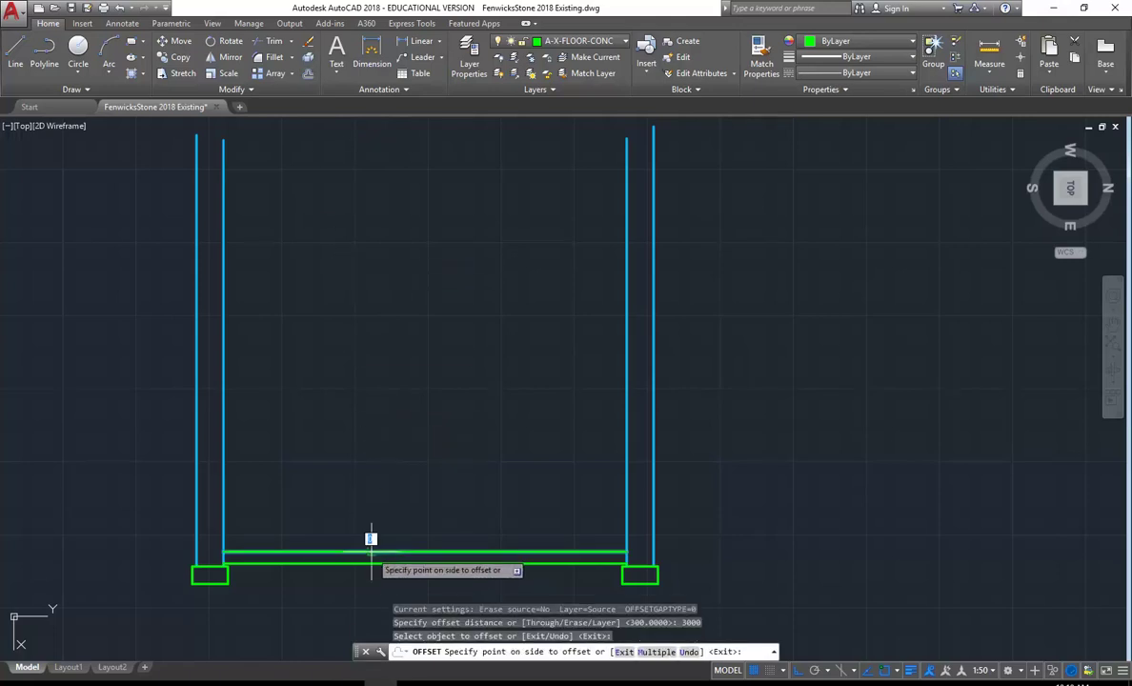
pyautogui.click(369, 363)
pyautogui.rightClick(385, 284)
pyautogui.click(419, 309)
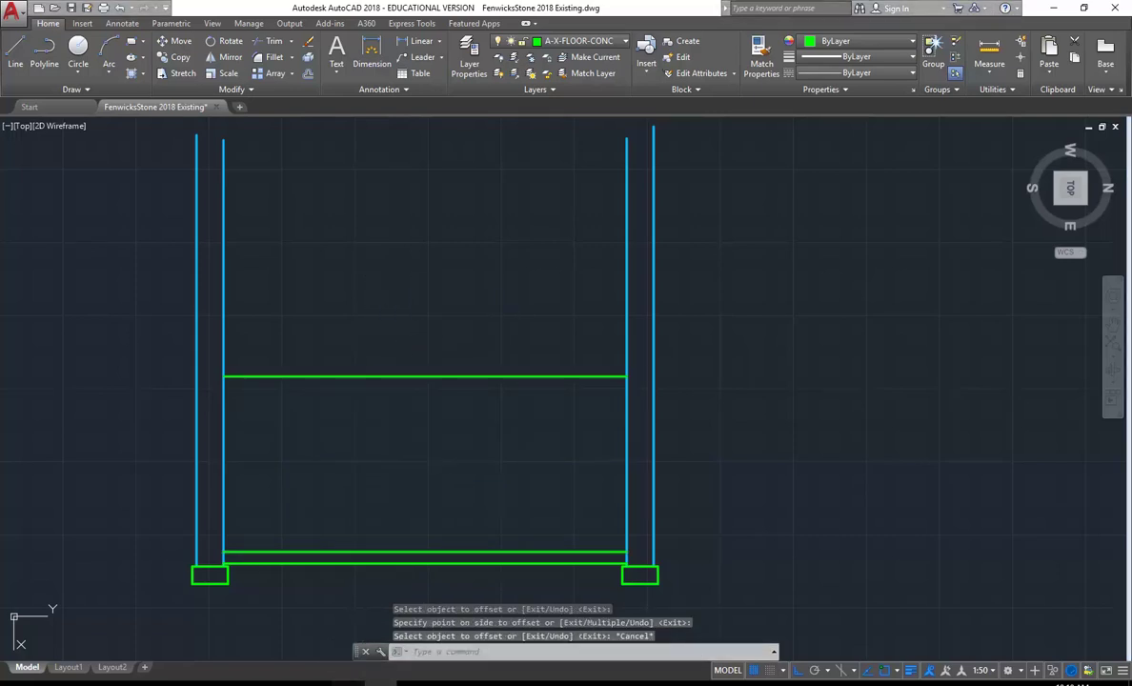
pyautogui.click(345, 682)
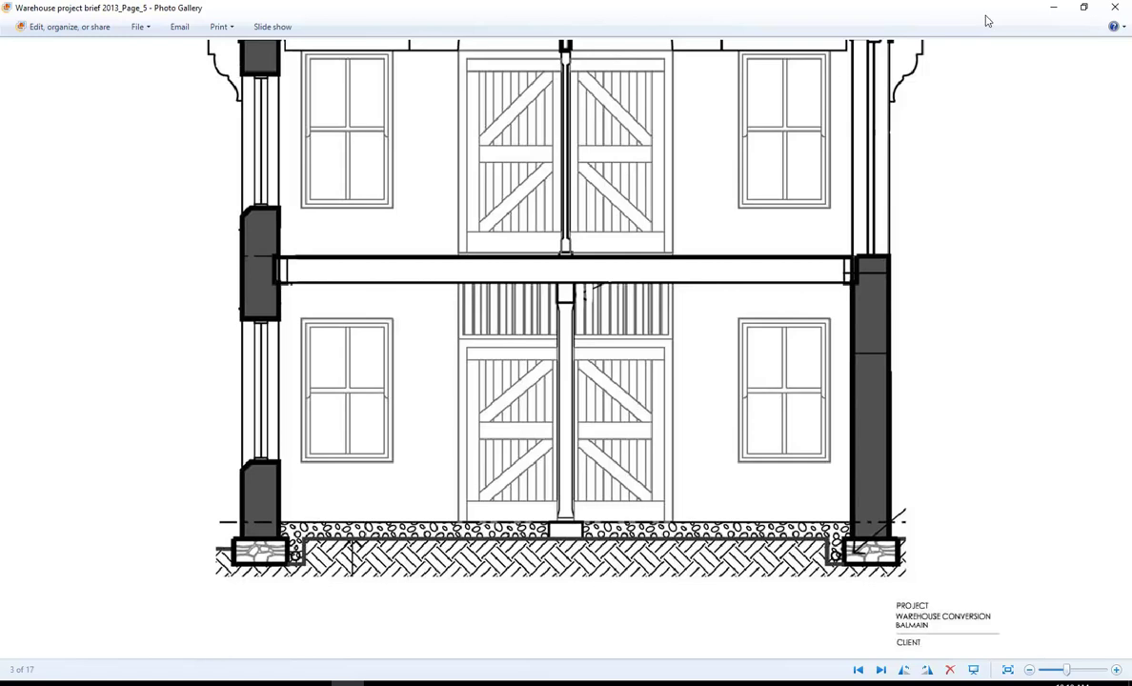
# Start an offset with distance 250, then check the warehouse elevation reference image
pyautogui.click(1055, 8)
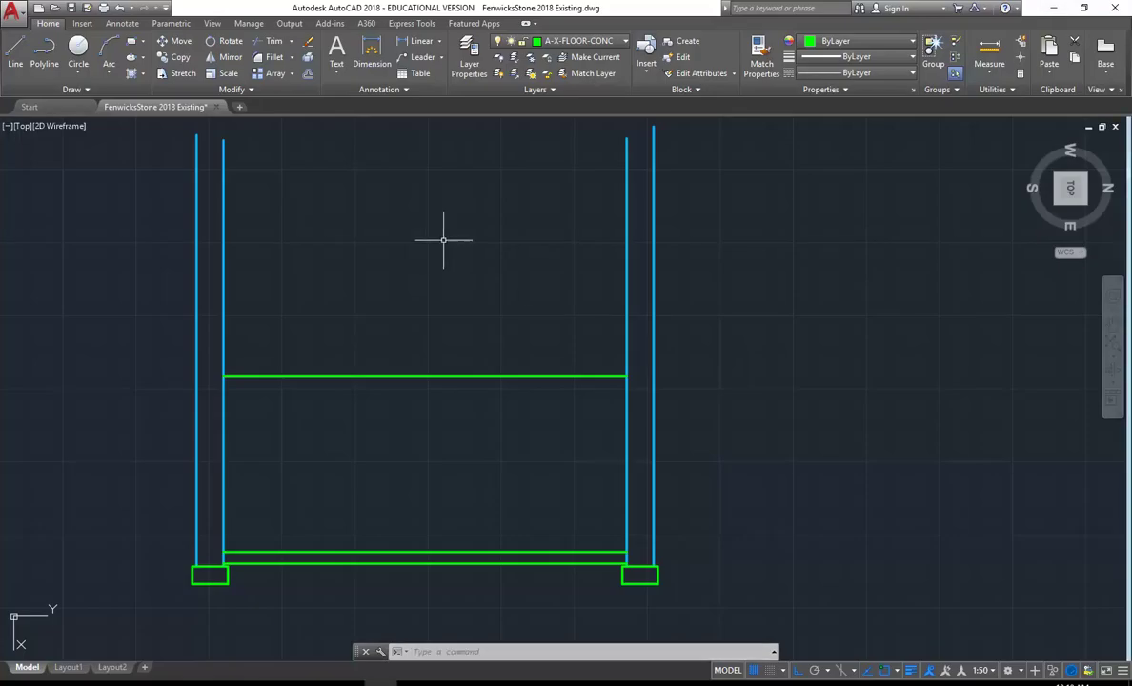
pyautogui.click(306, 73)
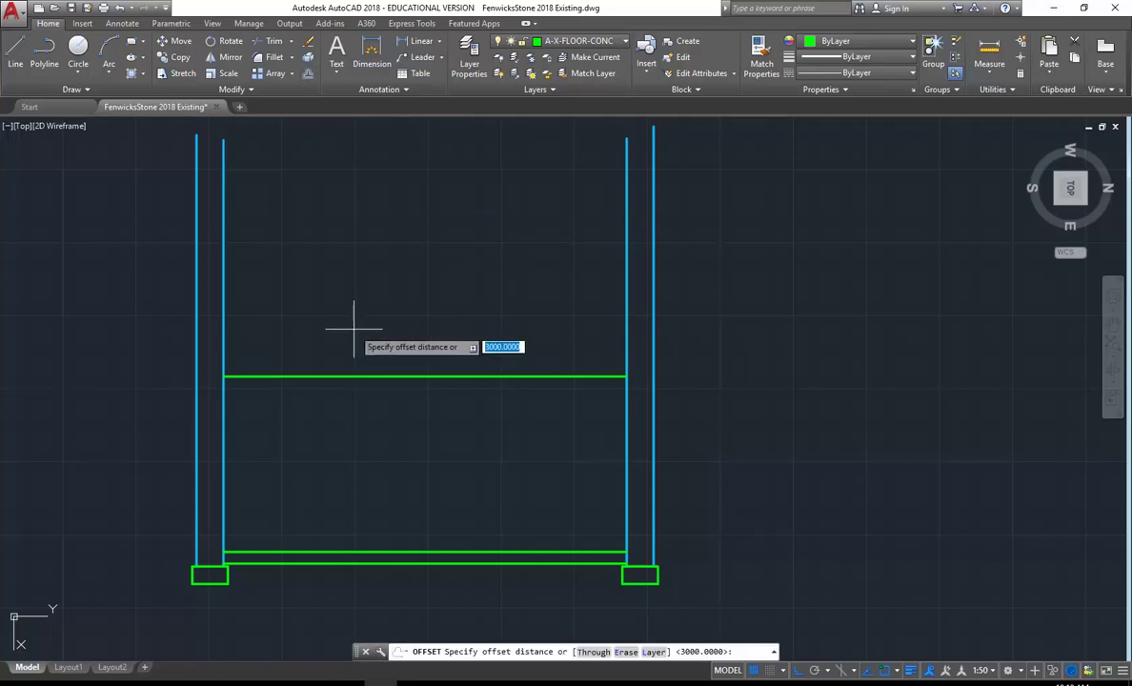
pyautogui.write('250')
pyautogui.press('Return')
pyautogui.click(349, 681)
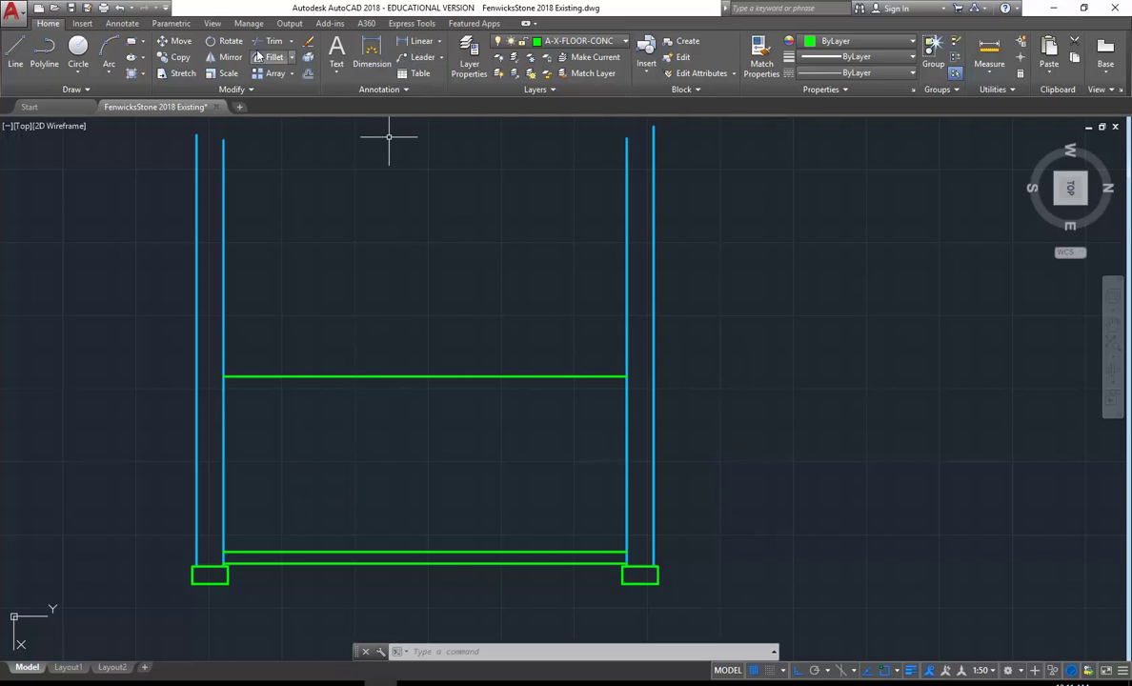
# Offset the upper floor line 270 downward
pyautogui.click(308, 74)
pyautogui.write('270')
pyautogui.press('Return')
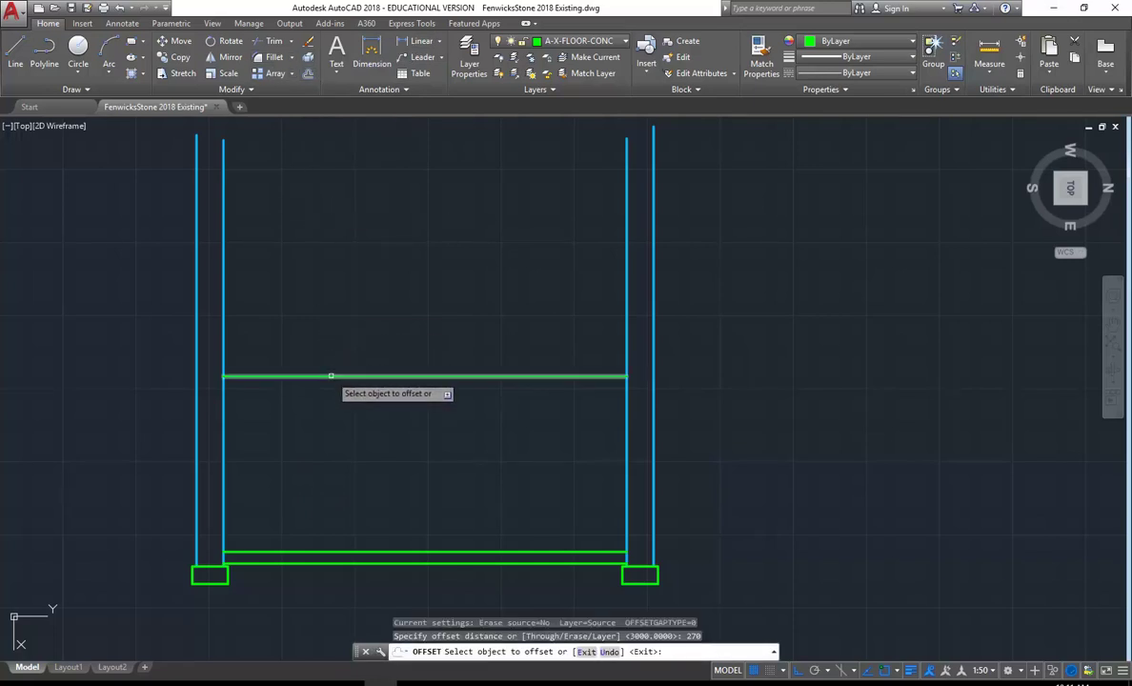
pyautogui.click(328, 376)
pyautogui.click(333, 423)
pyautogui.press('Escape')
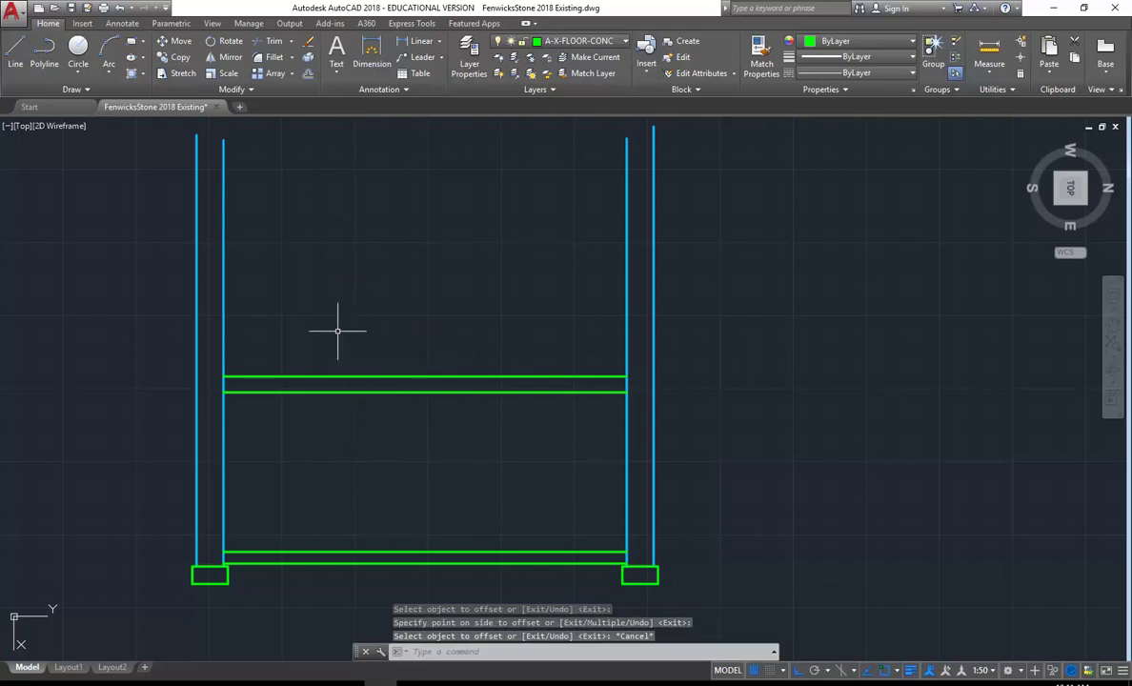
# Move both upper floor lines to layer A-X-FLOOR-WOOD and save the drawing
pyautogui.click(142, 310)
pyautogui.click(639, 409)
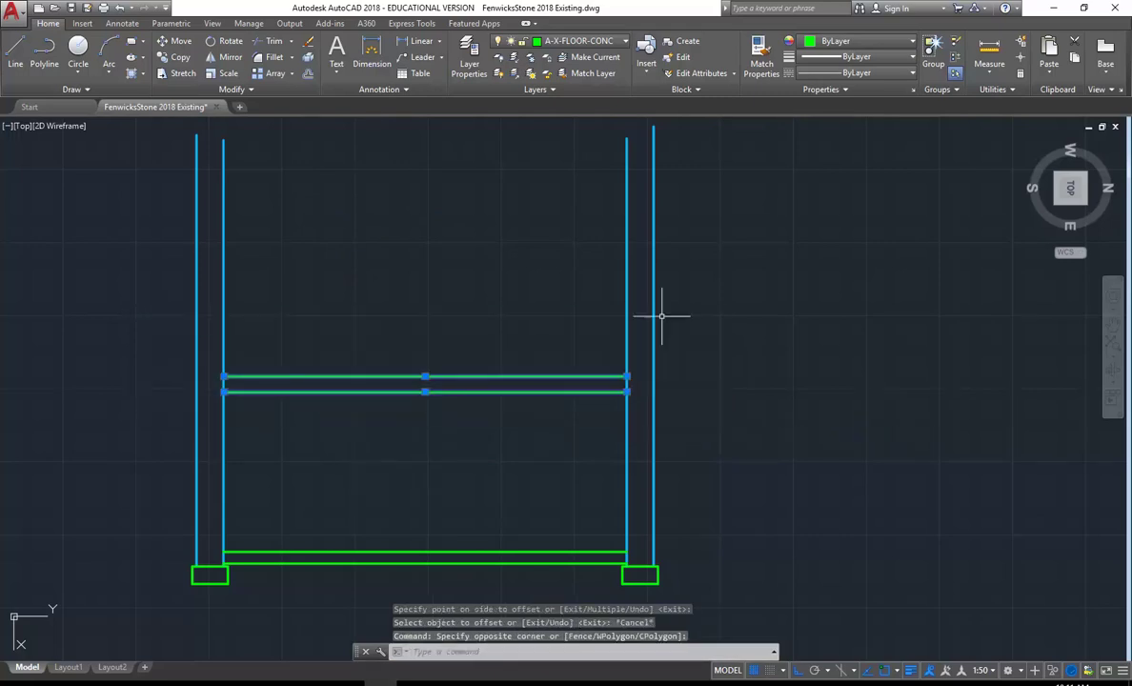
pyautogui.click(594, 41)
pyautogui.click(543, 125)
pyautogui.press('Escape')
pyautogui.press('Escape')
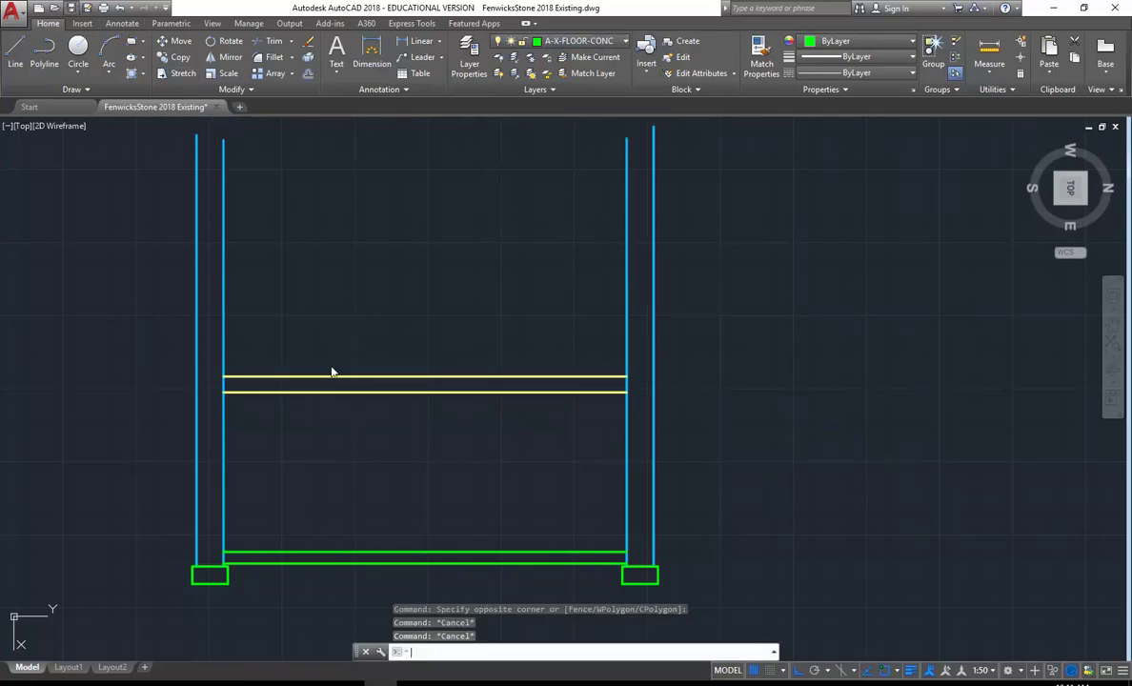
pyautogui.hotkey('ctrl', 's')
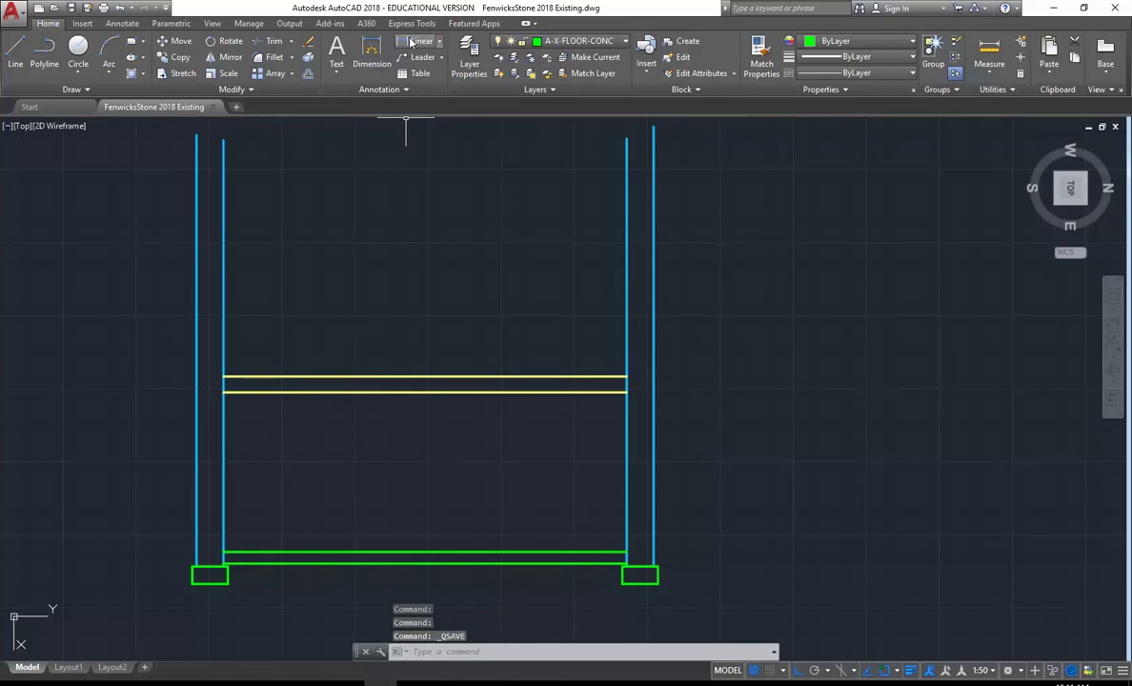
# Create a new dimension style, Copy of Annotative, based on Annotative
pyautogui.click(369, 90)
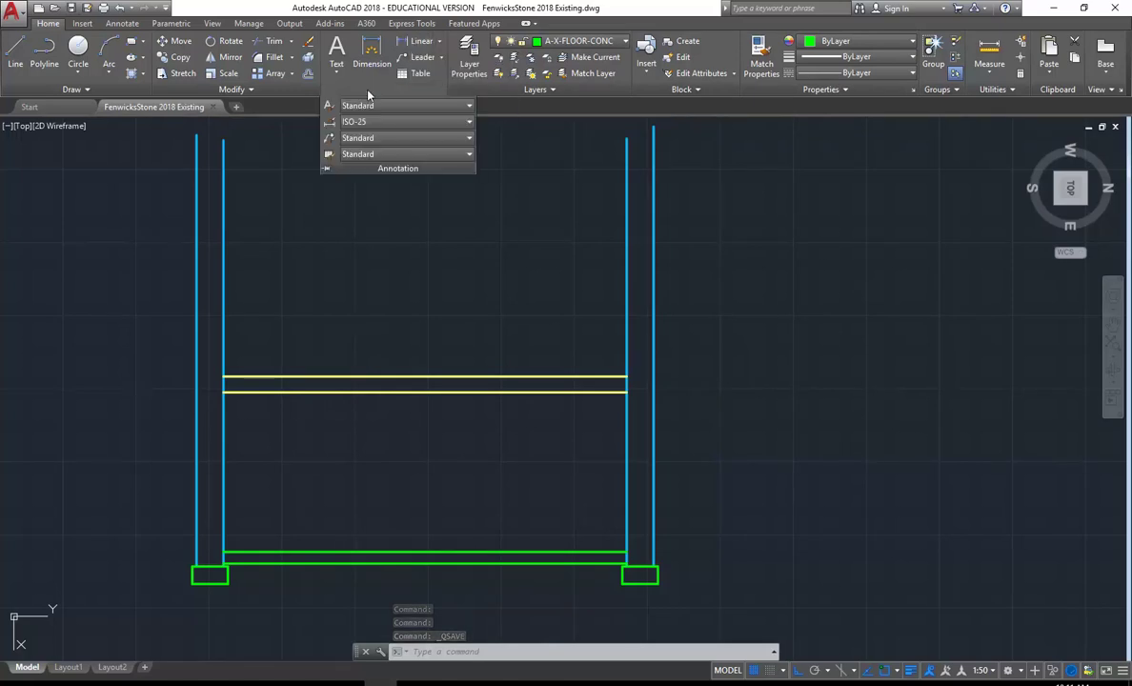
pyautogui.click(329, 124)
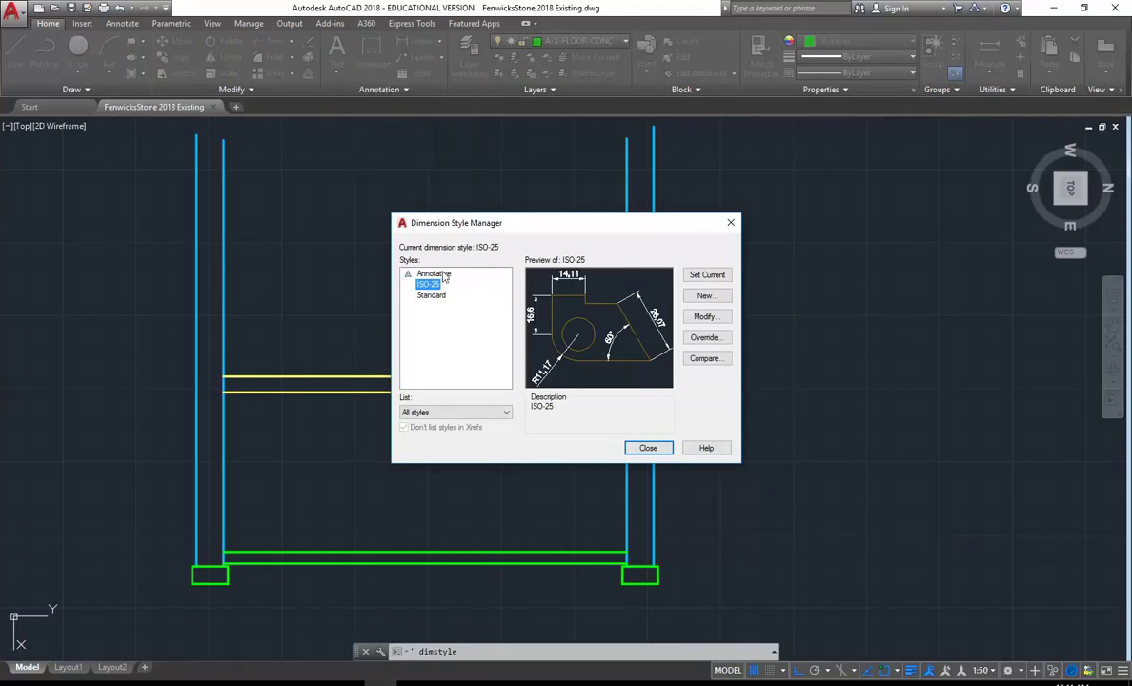
pyautogui.click(433, 274)
pyautogui.click(427, 285)
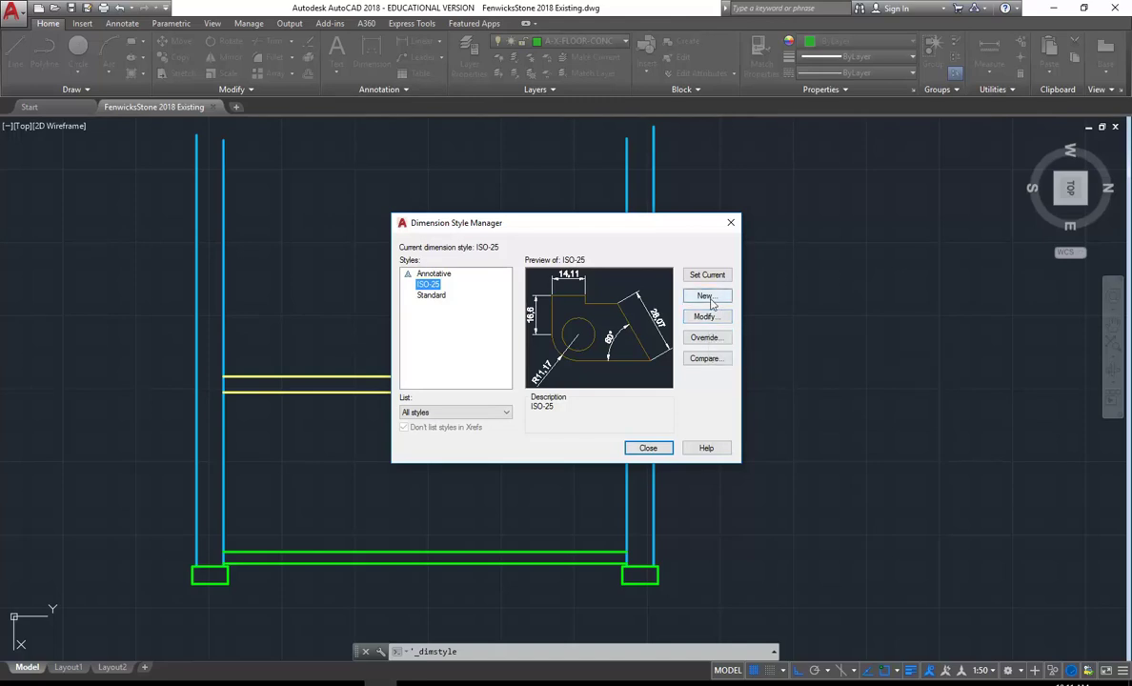
pyautogui.click(434, 275)
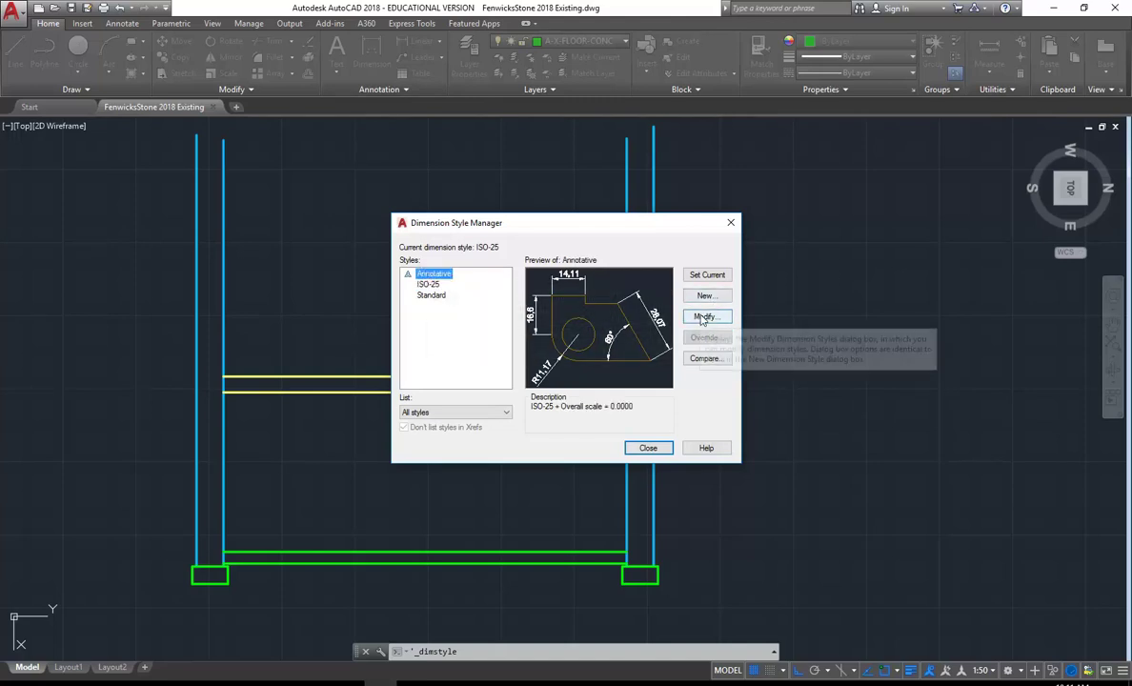
pyautogui.click(705, 296)
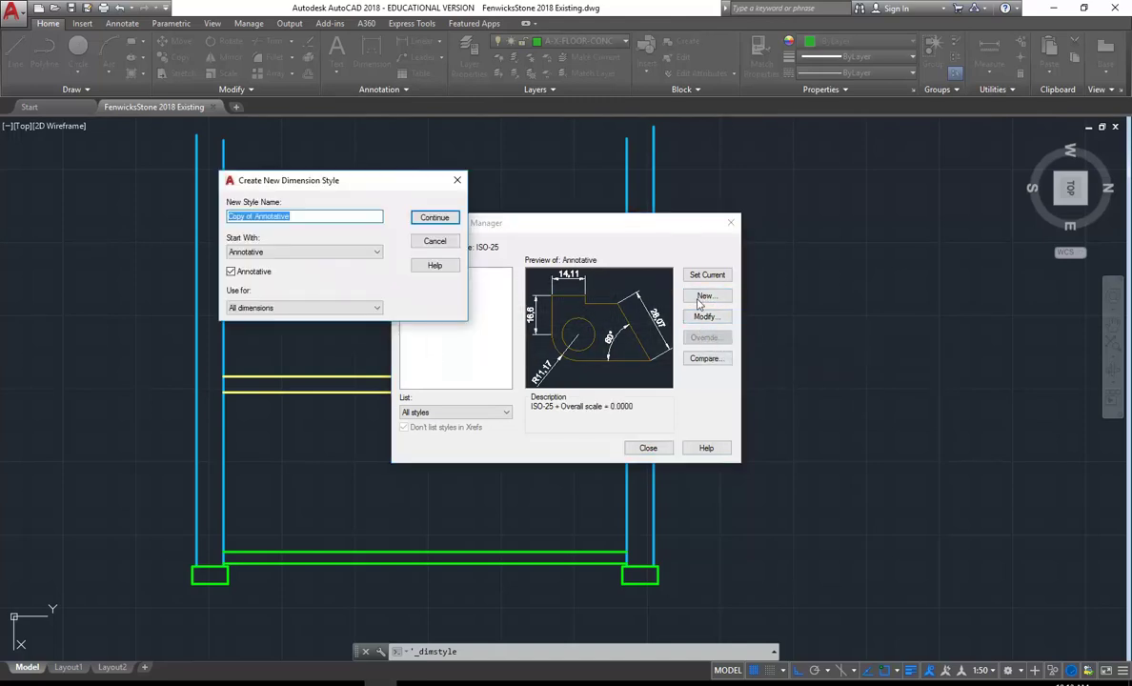
pyautogui.click(435, 218)
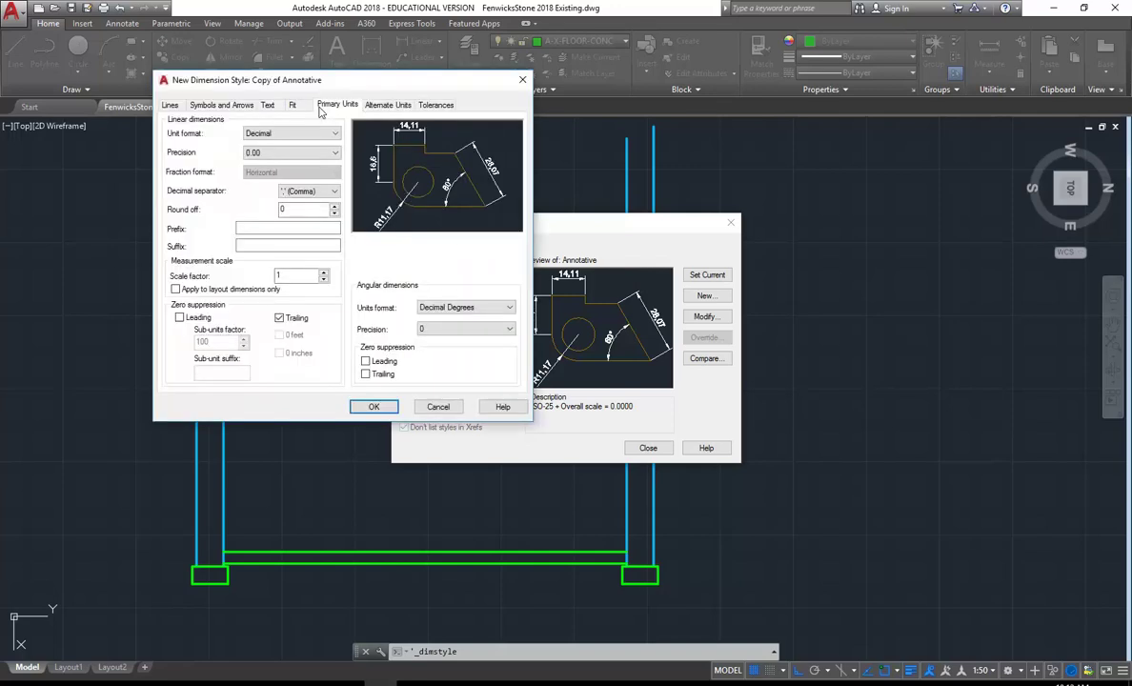
# Give it architectural tick arrowheads, period decimal separator and precision 0, and make it current
pyautogui.click(295, 105)
pyautogui.click(268, 107)
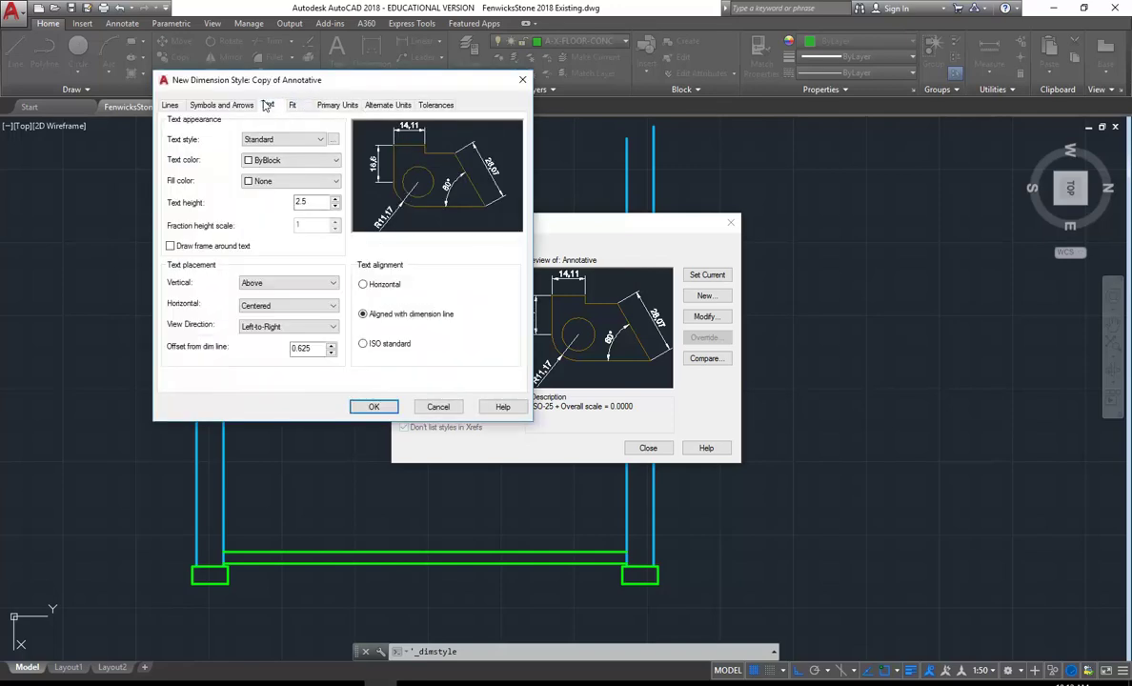
pyautogui.click(200, 107)
pyautogui.click(206, 146)
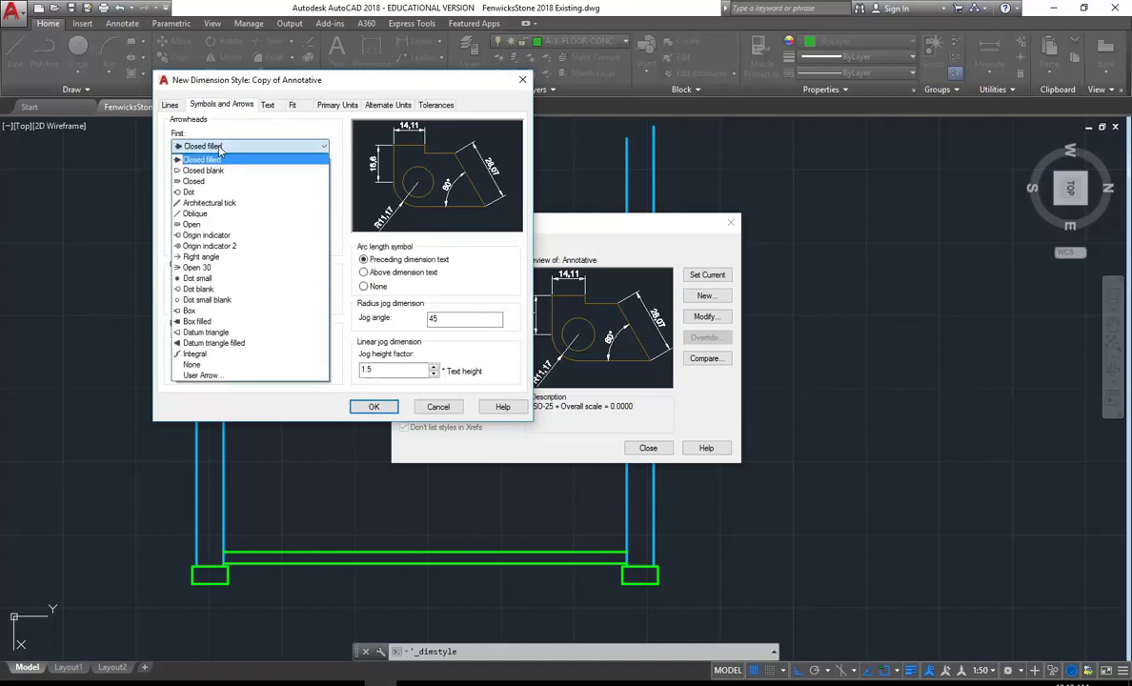
pyautogui.click(208, 204)
pyautogui.click(386, 106)
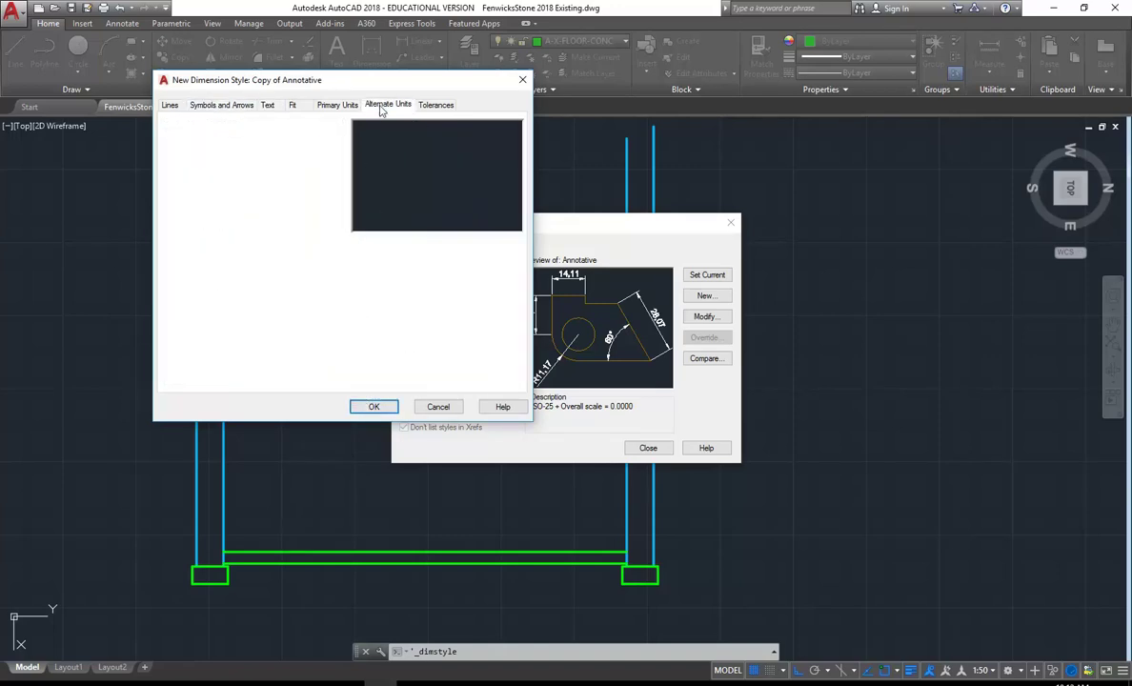
pyautogui.click(338, 105)
pyautogui.click(308, 192)
pyautogui.click(299, 203)
pyautogui.click(291, 153)
pyautogui.click(262, 162)
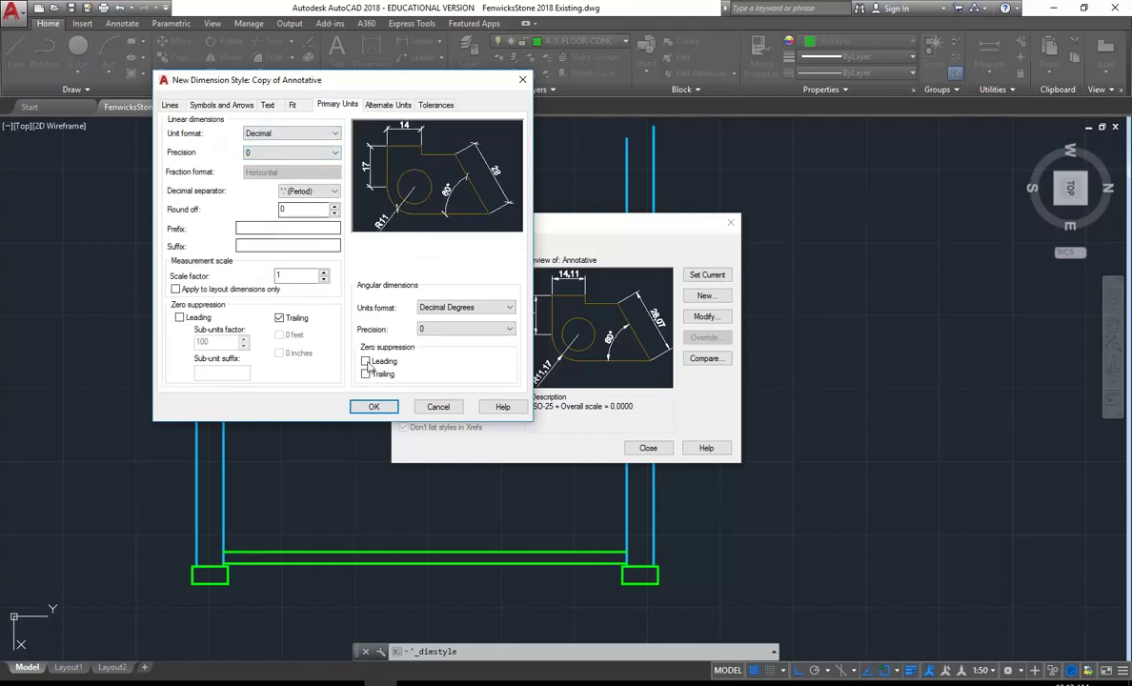
pyautogui.click(373, 406)
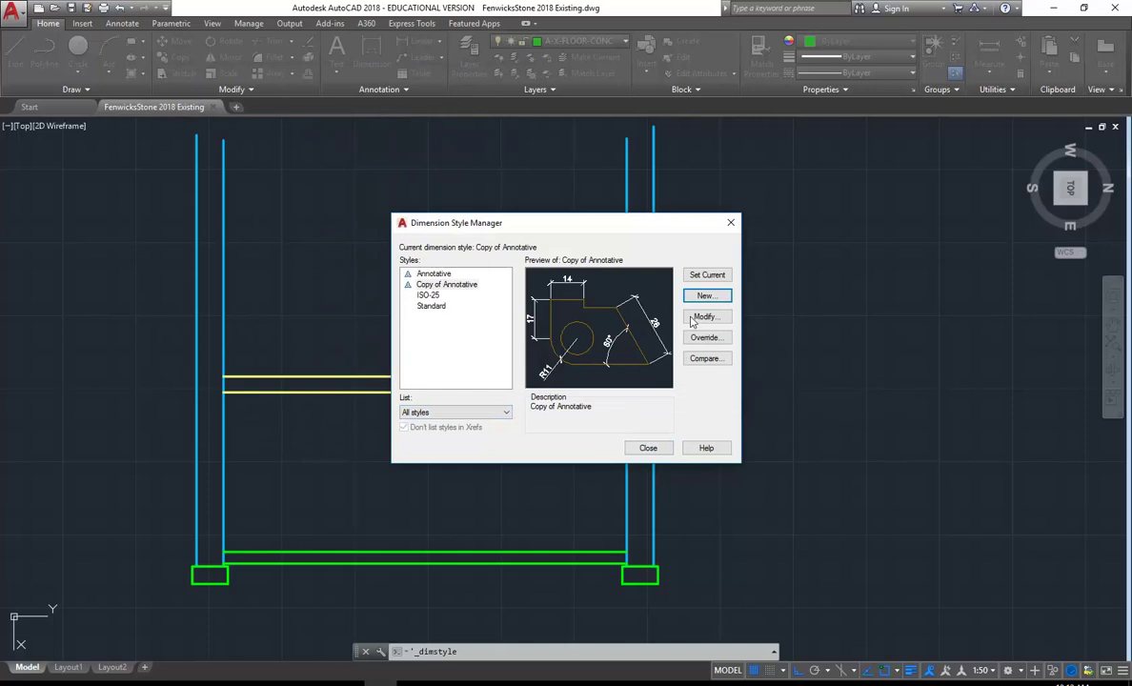
pyautogui.click(707, 275)
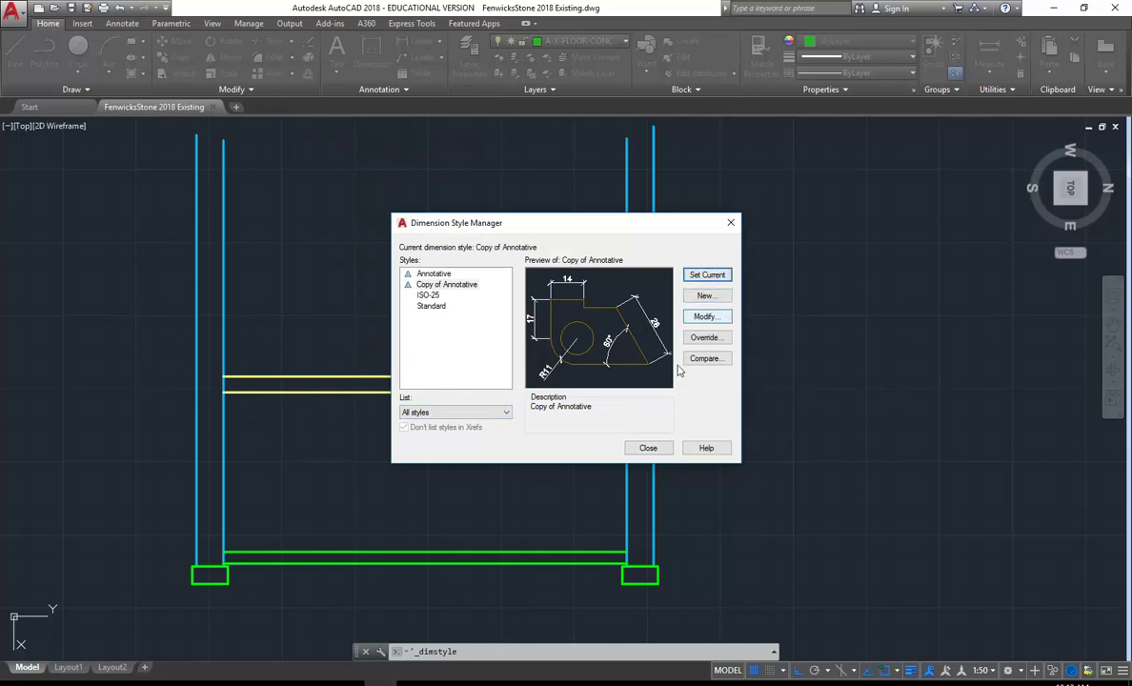
# Dimension the 3000 height from upper floor corner to slab corner, placed left of the walls
pyautogui.click(648, 448)
pyautogui.click(381, 41)
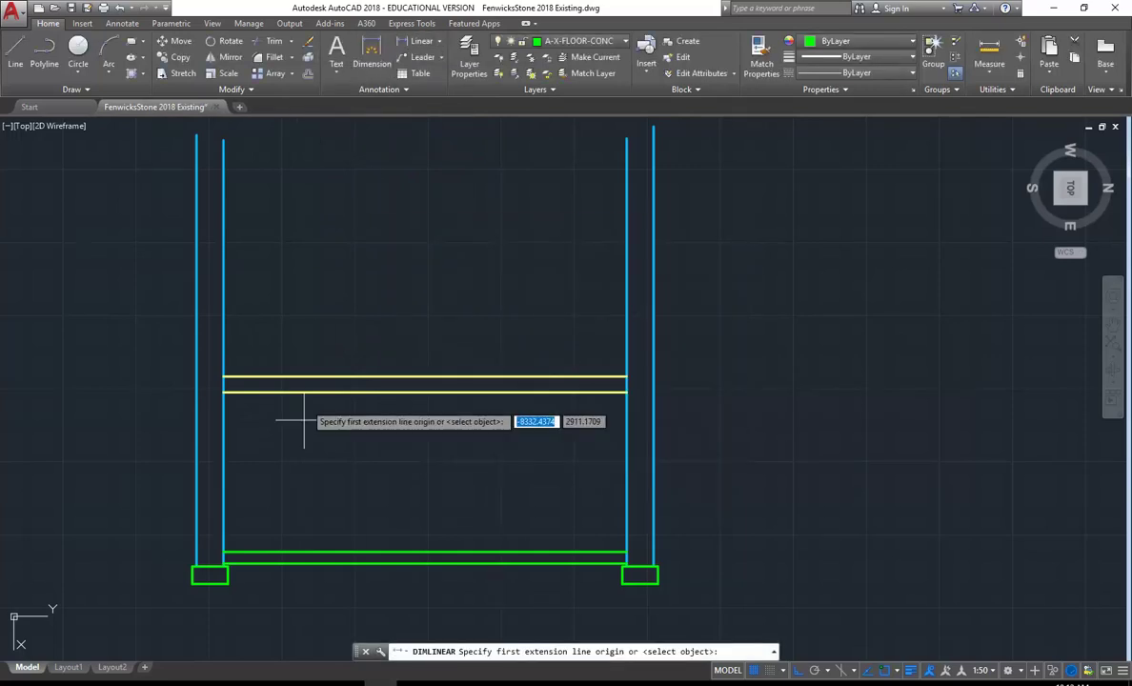
pyautogui.click(223, 377)
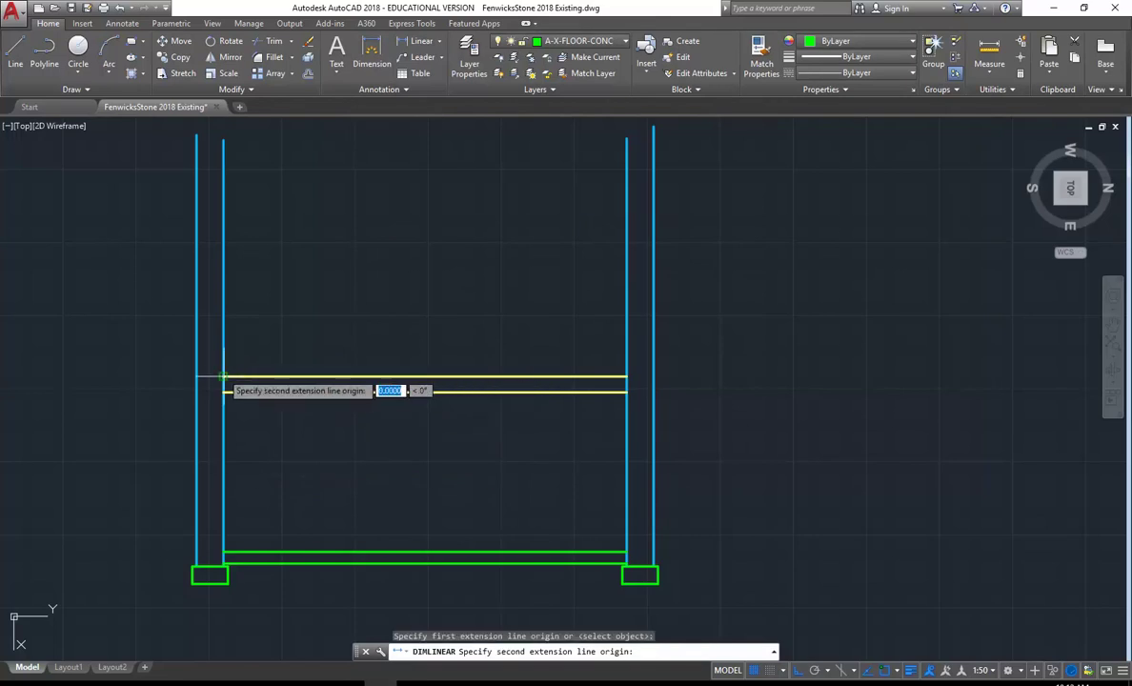
pyautogui.click(223, 551)
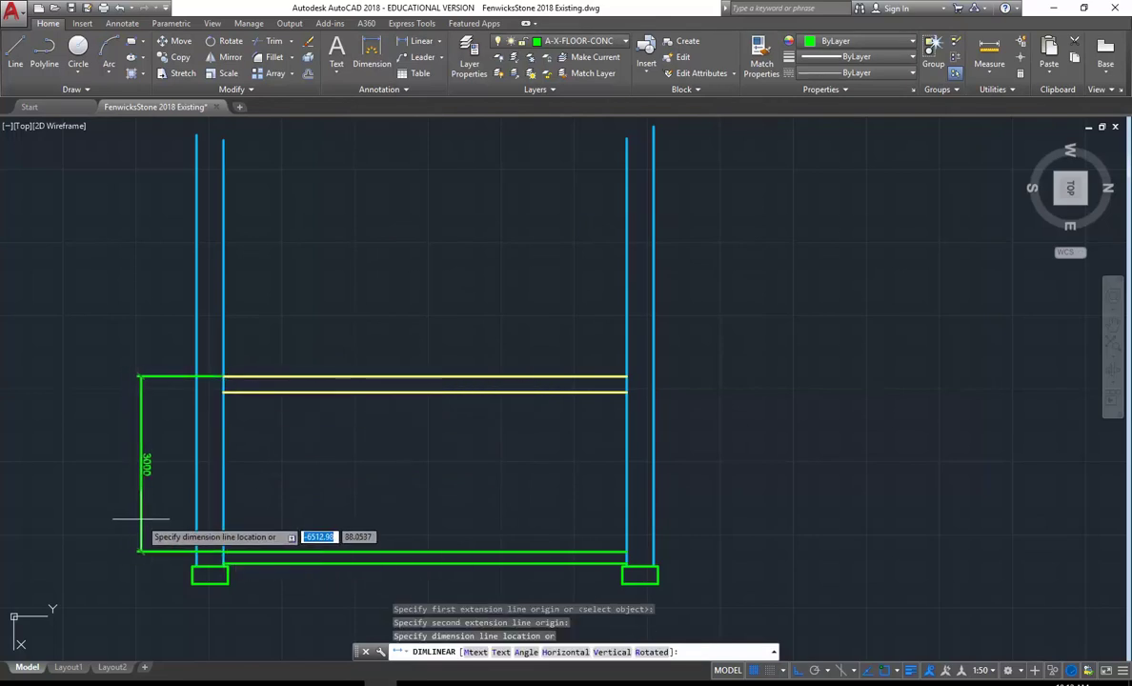
pyautogui.click(131, 519)
# Put the 3000 dimension on layer 0
pyautogui.click(146, 338)
pyautogui.click(120, 446)
pyautogui.click(567, 41)
pyautogui.click(567, 58)
pyautogui.press('Escape')
pyautogui.press('Escape')
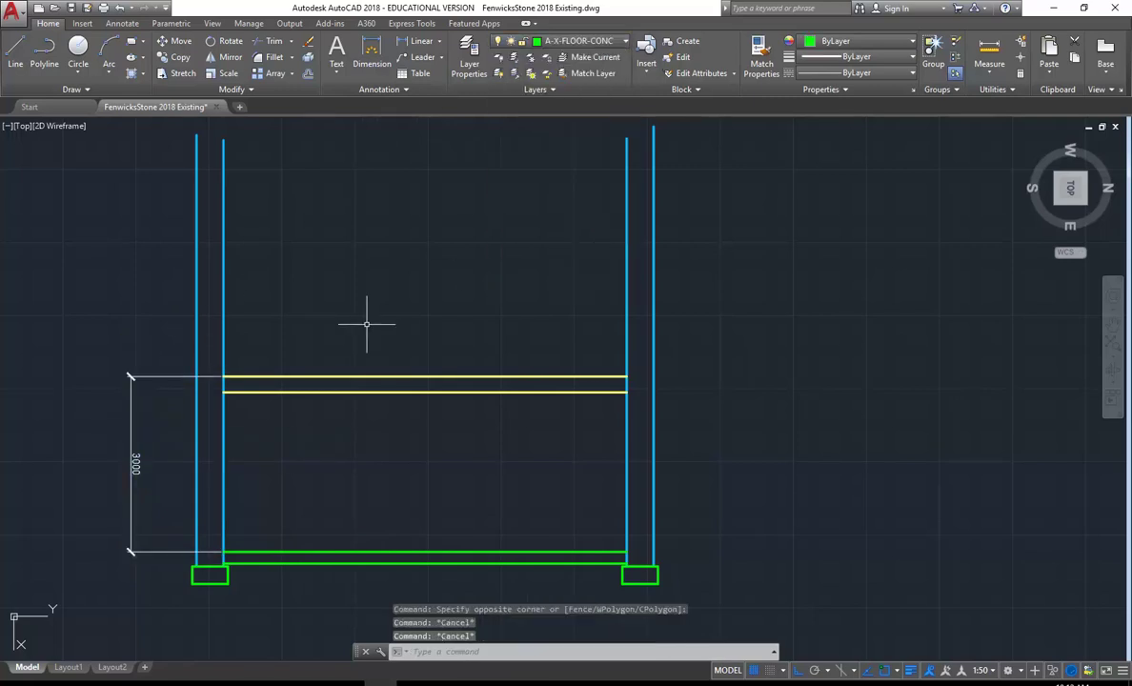
pyautogui.click(467, 55)
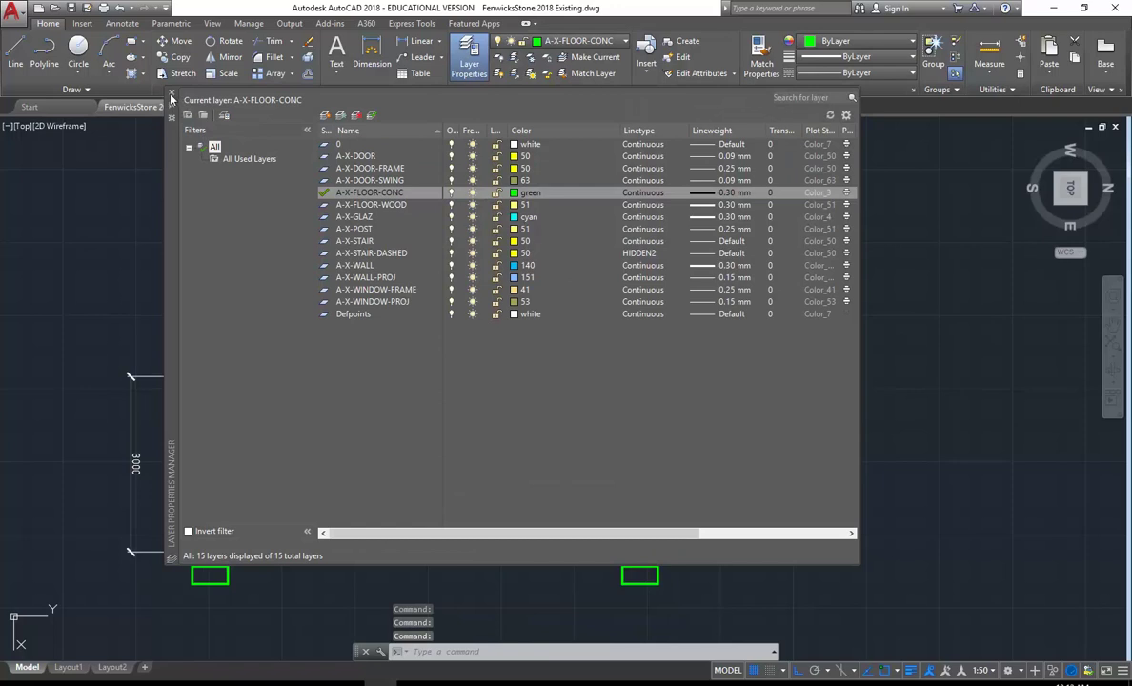
pyautogui.click(171, 97)
pyautogui.click(352, 89)
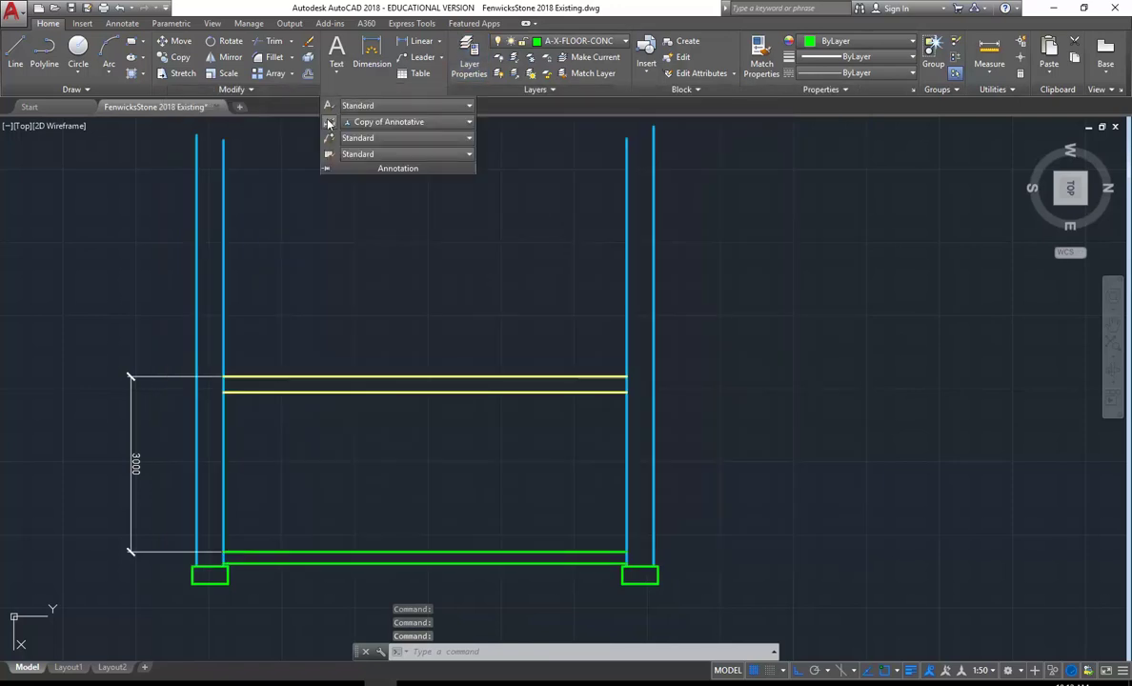
pyautogui.click(328, 123)
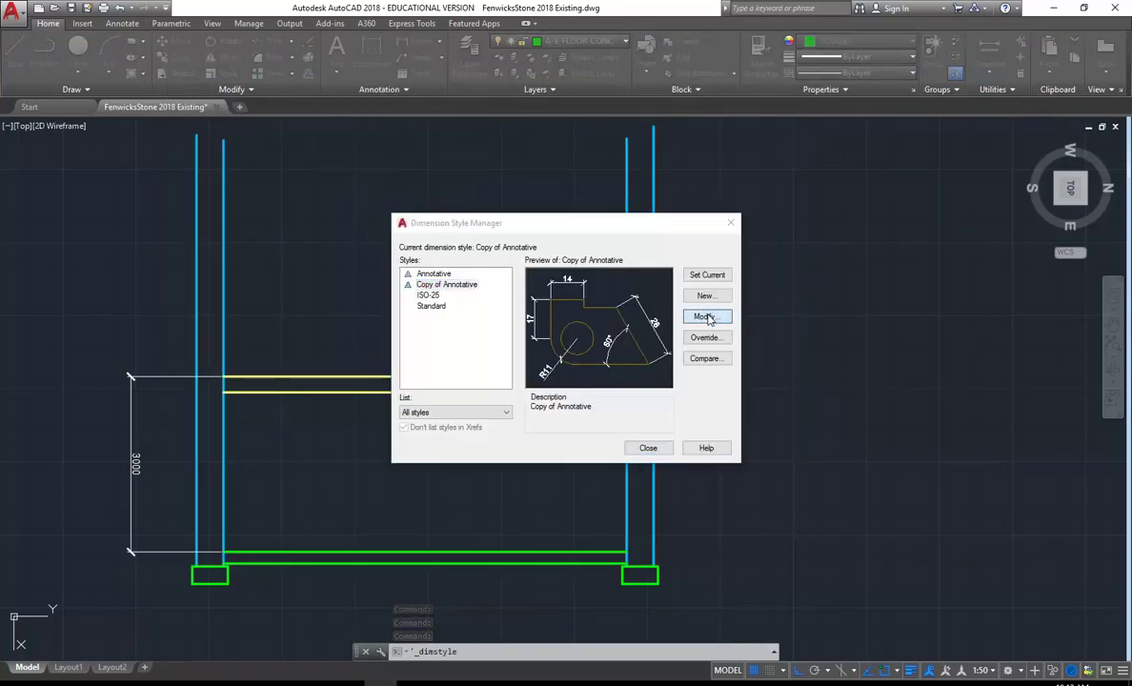
# Set Copy of Annotative to offset from origin 5 with fixed-length extension lines of 10
pyautogui.click(707, 317)
pyautogui.click(170, 105)
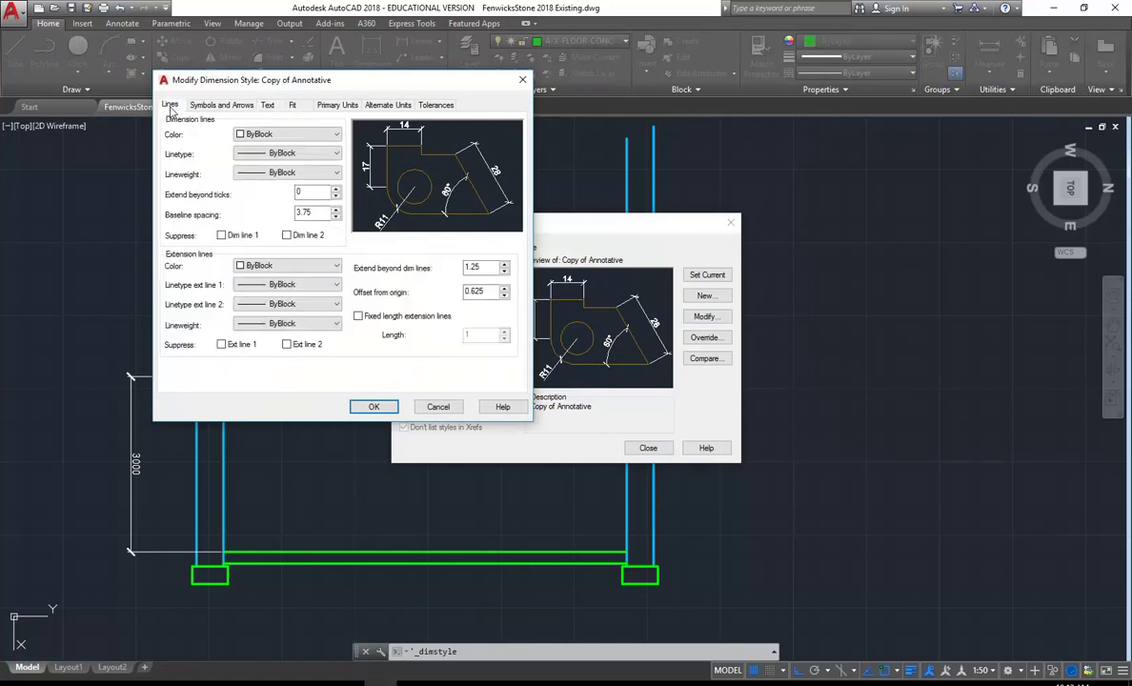
pyautogui.doubleClick(492, 291)
pyautogui.click(359, 316)
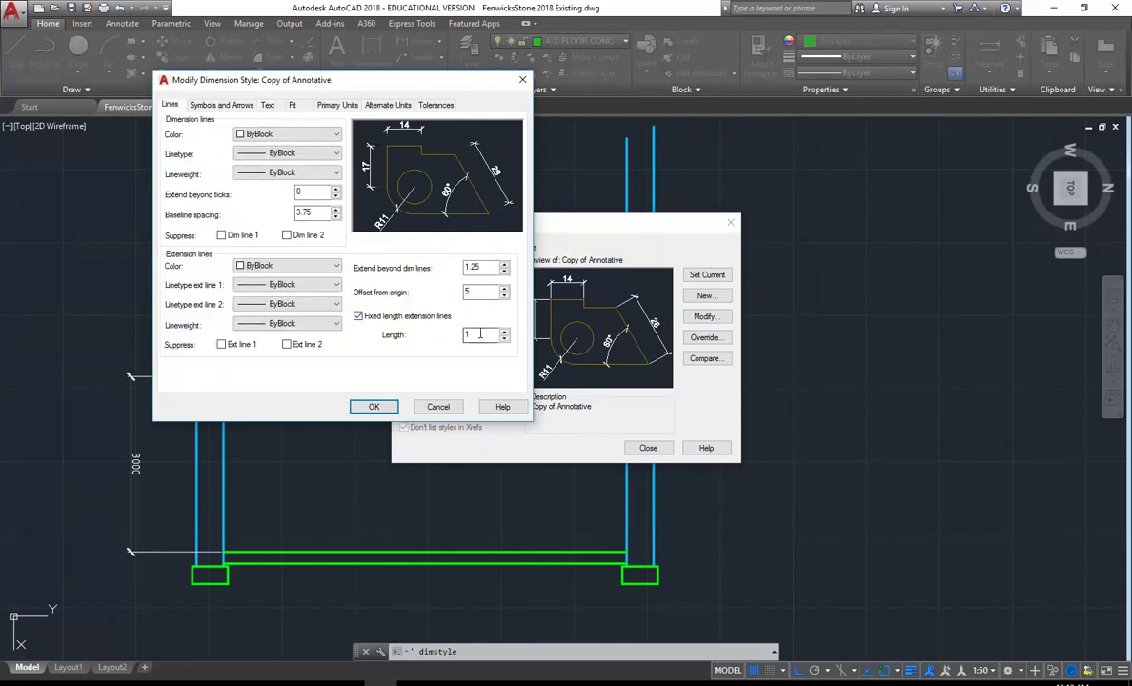
pyautogui.write('10')
pyautogui.click(374, 407)
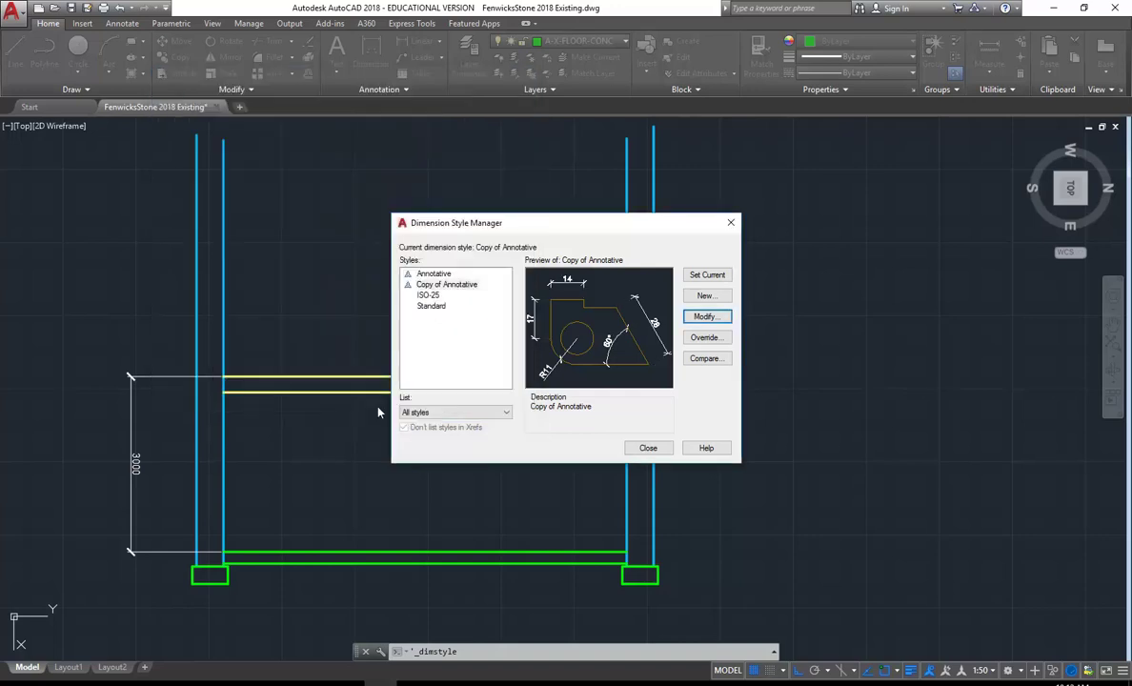
pyautogui.click(647, 448)
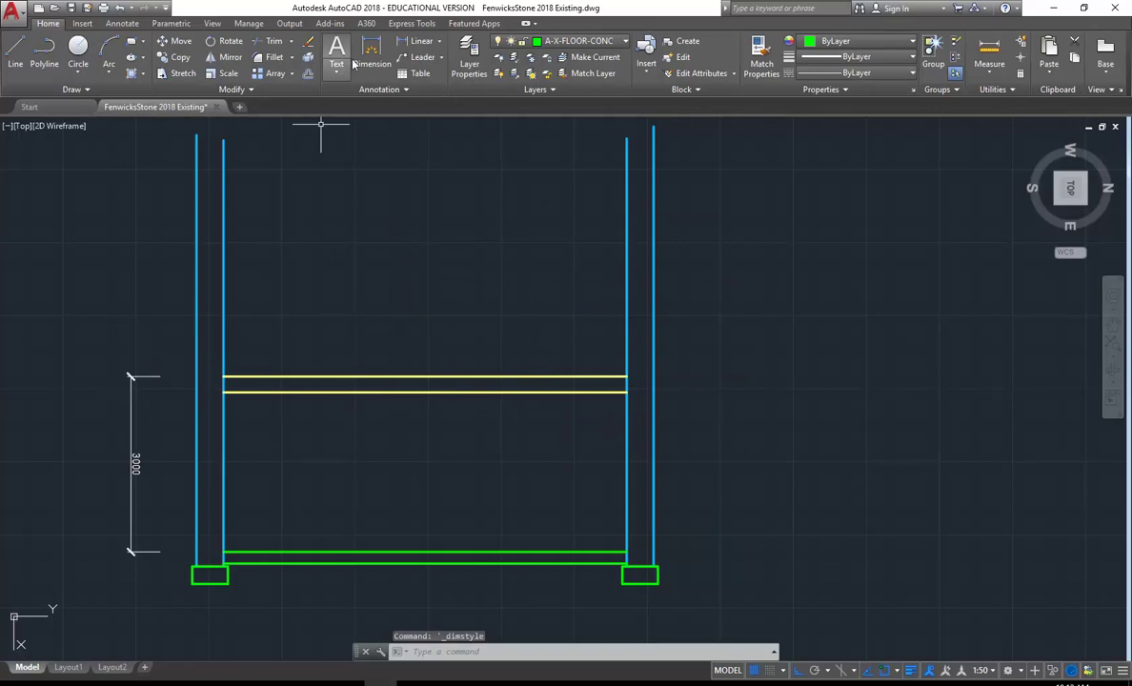
# Add a 200 linear dimension placed left of the wall
pyautogui.click(415, 43)
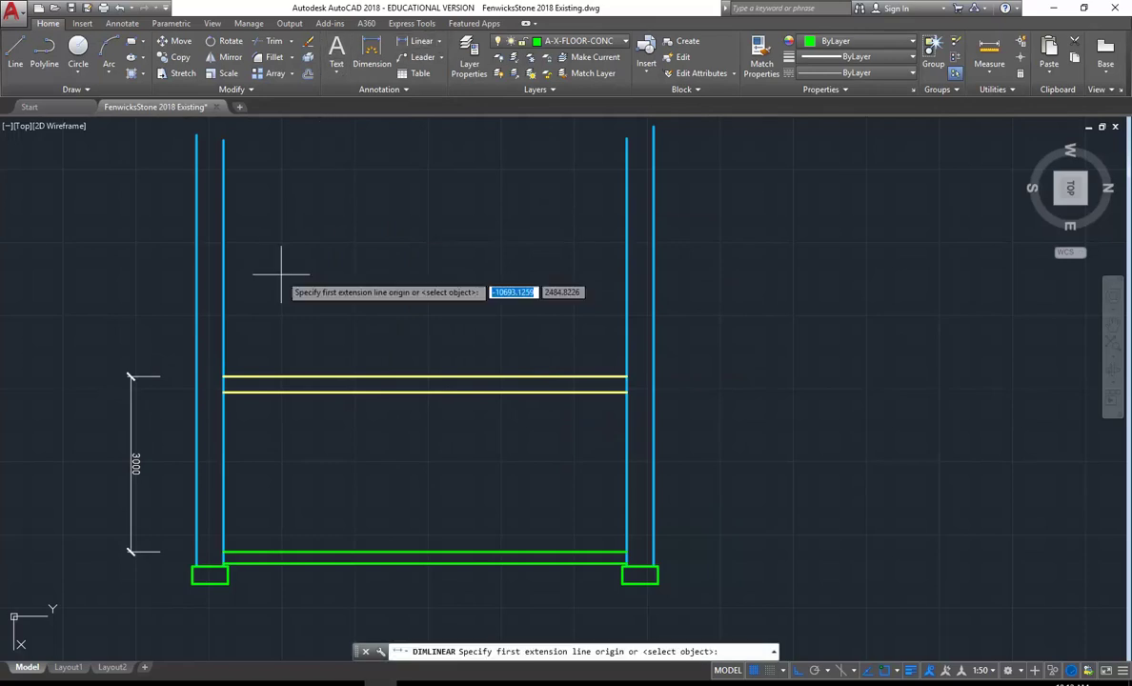
pyautogui.click(223, 552)
pyautogui.click(224, 564)
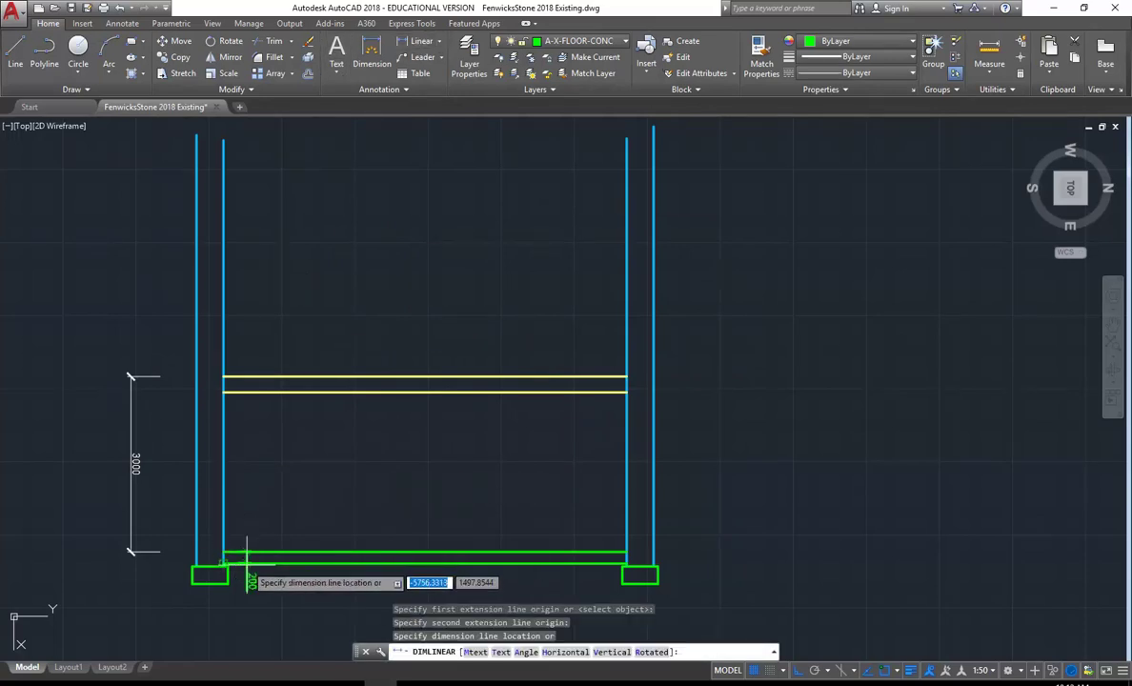
pyautogui.click(131, 519)
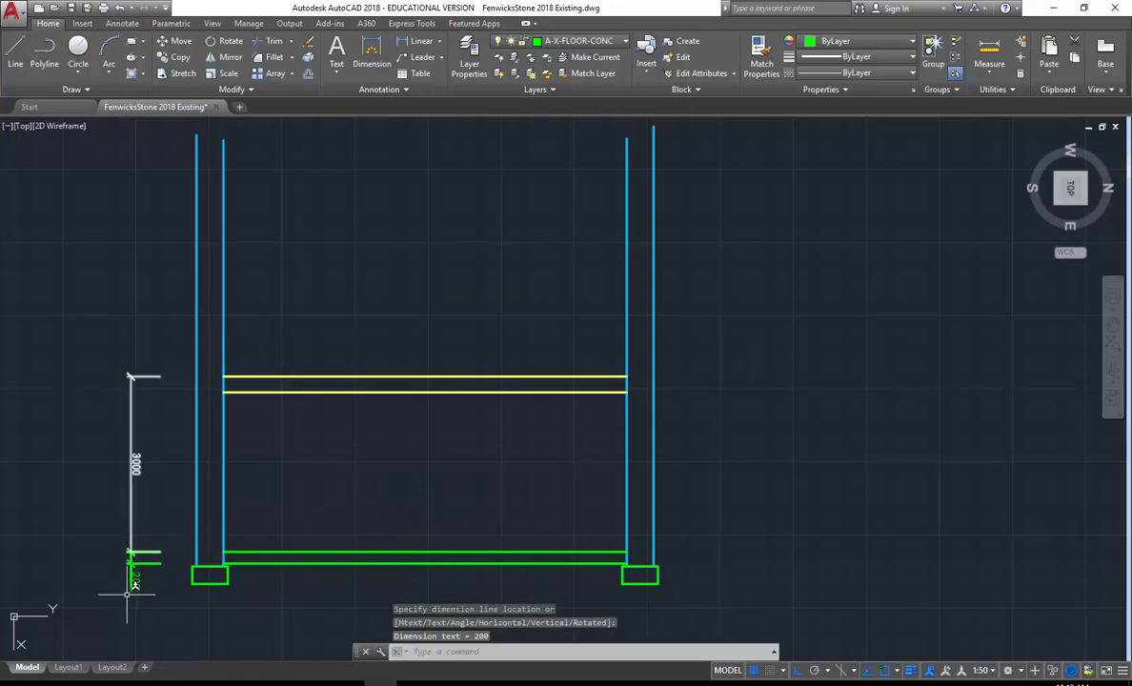
# Make layer 0 current and move the 200 dimension onto layer 0
pyautogui.click(527, 42)
pyautogui.click(527, 55)
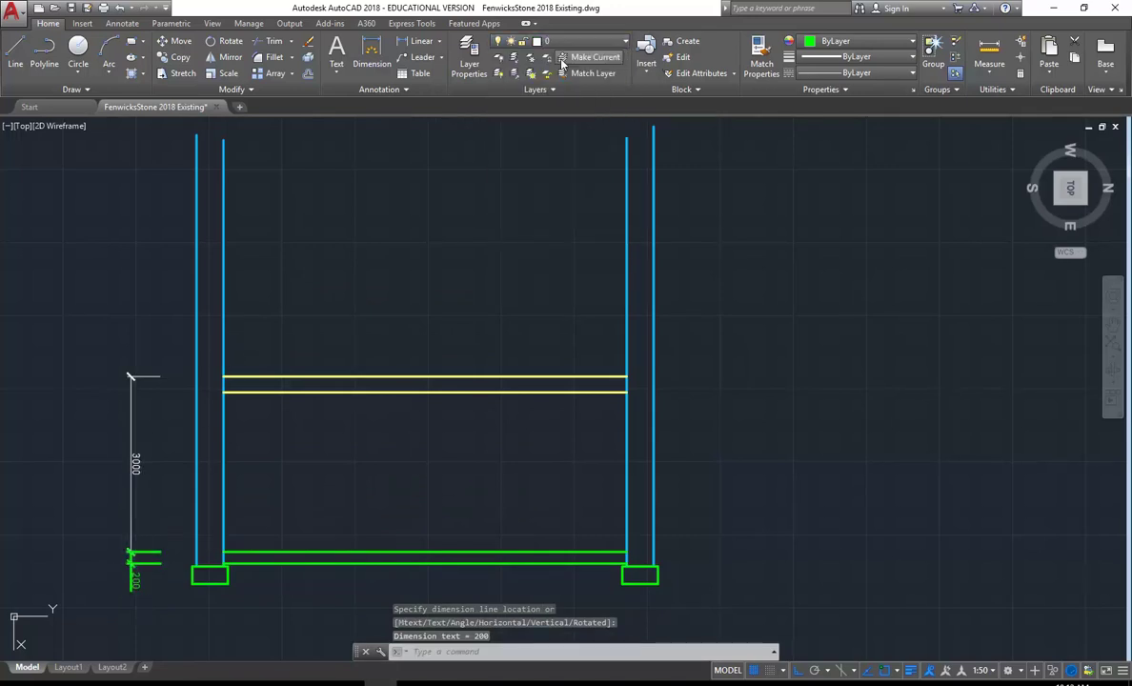
pyautogui.click(148, 555)
pyautogui.click(122, 572)
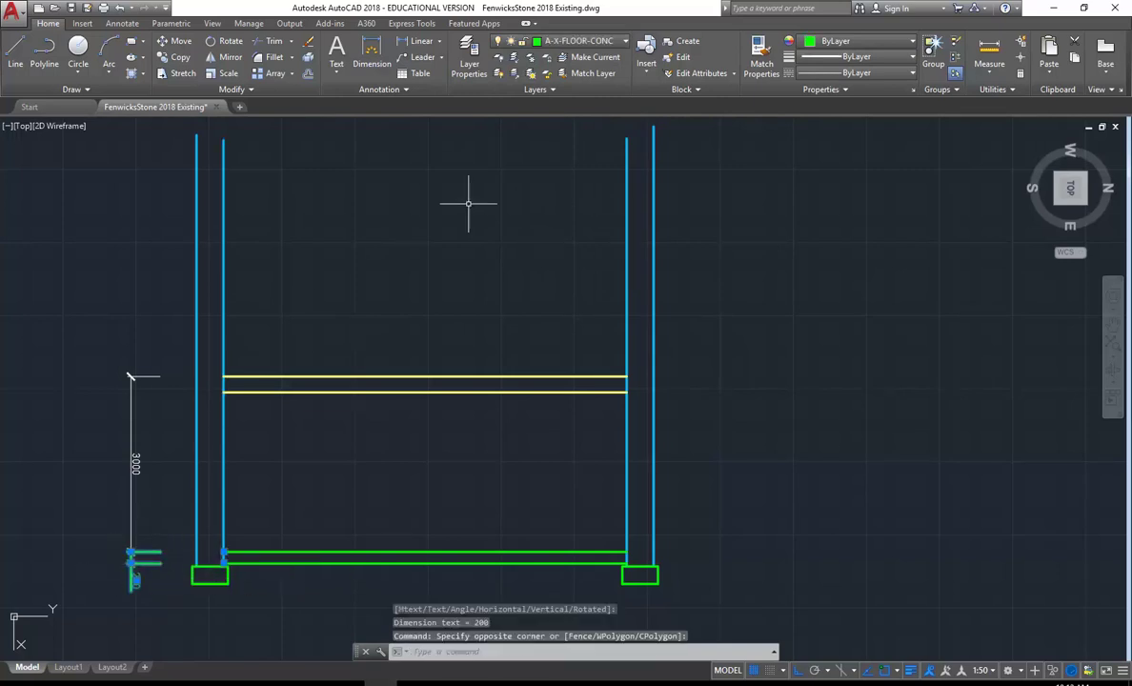
pyautogui.click(584, 42)
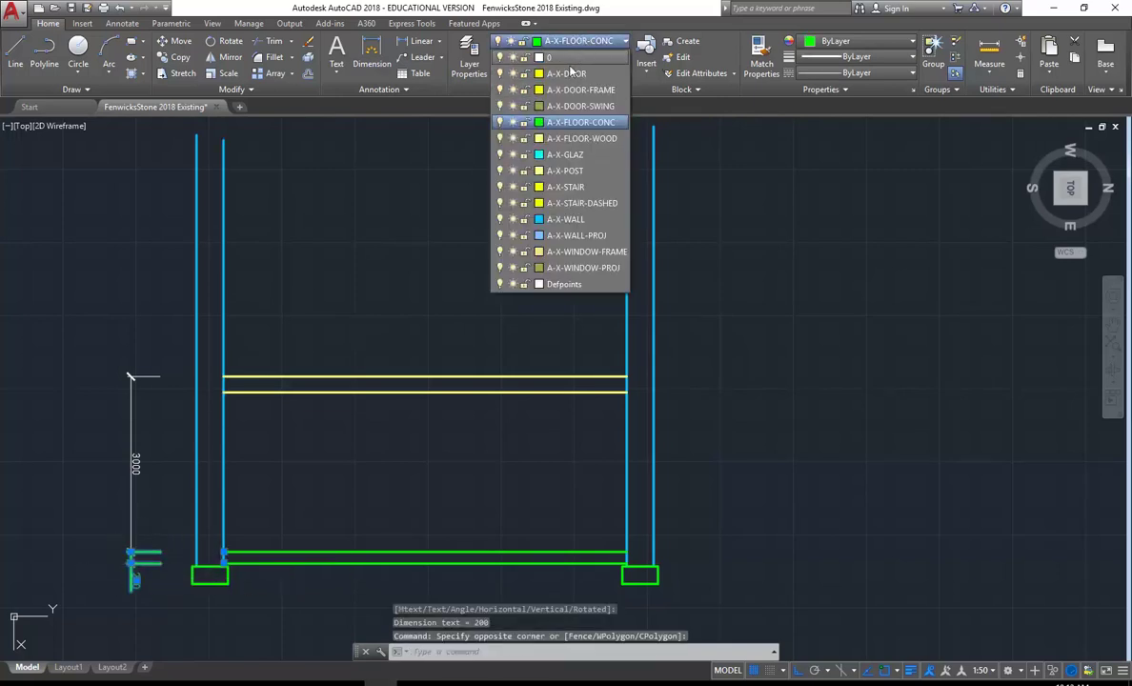
pyautogui.click(569, 58)
pyautogui.press('Escape')
pyautogui.press('Escape')
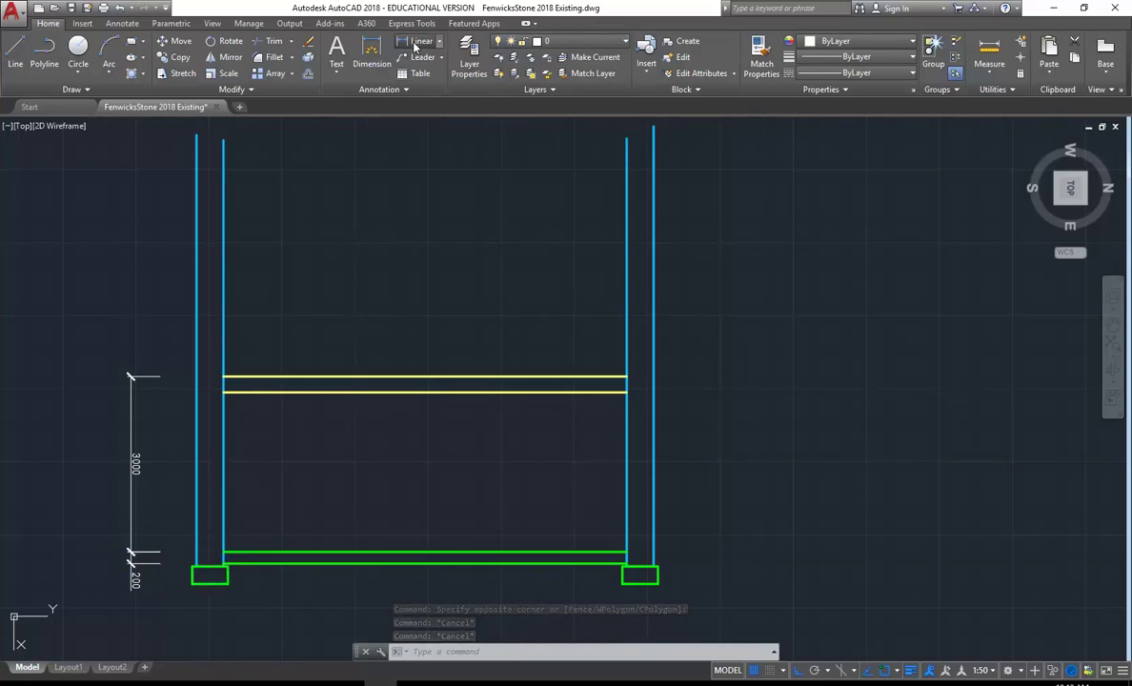
# Dimension the 300 footing depth and the 50 step below the slab
pyautogui.click(417, 42)
pyautogui.click(193, 566)
pyautogui.click(192, 584)
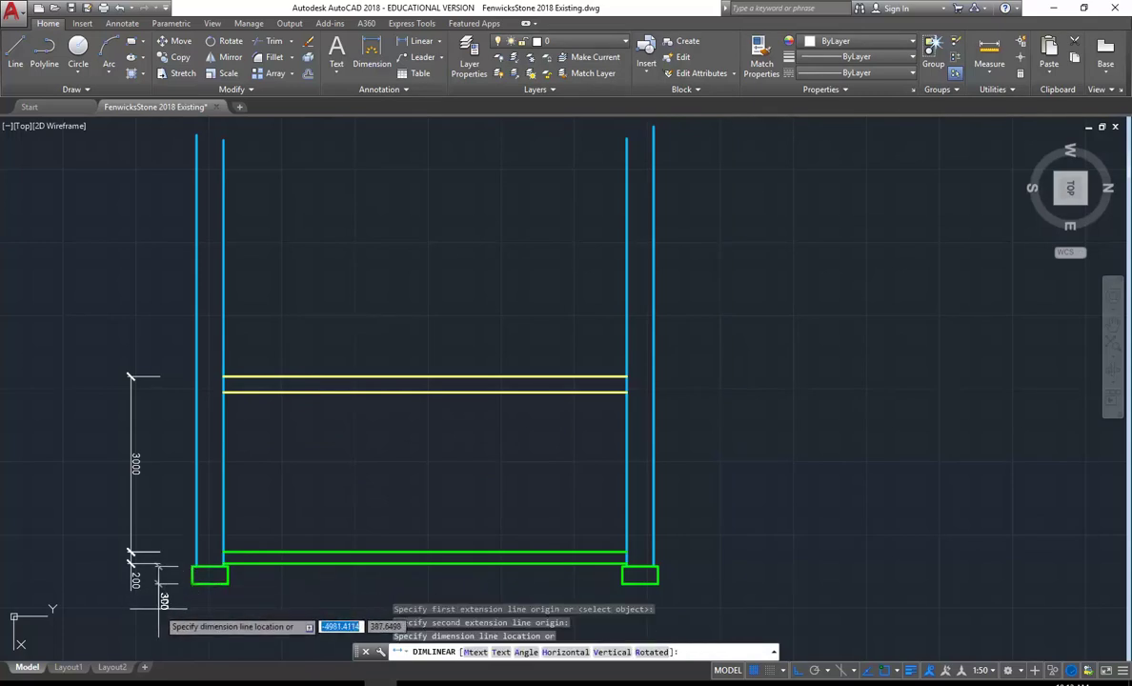
pyautogui.click(159, 606)
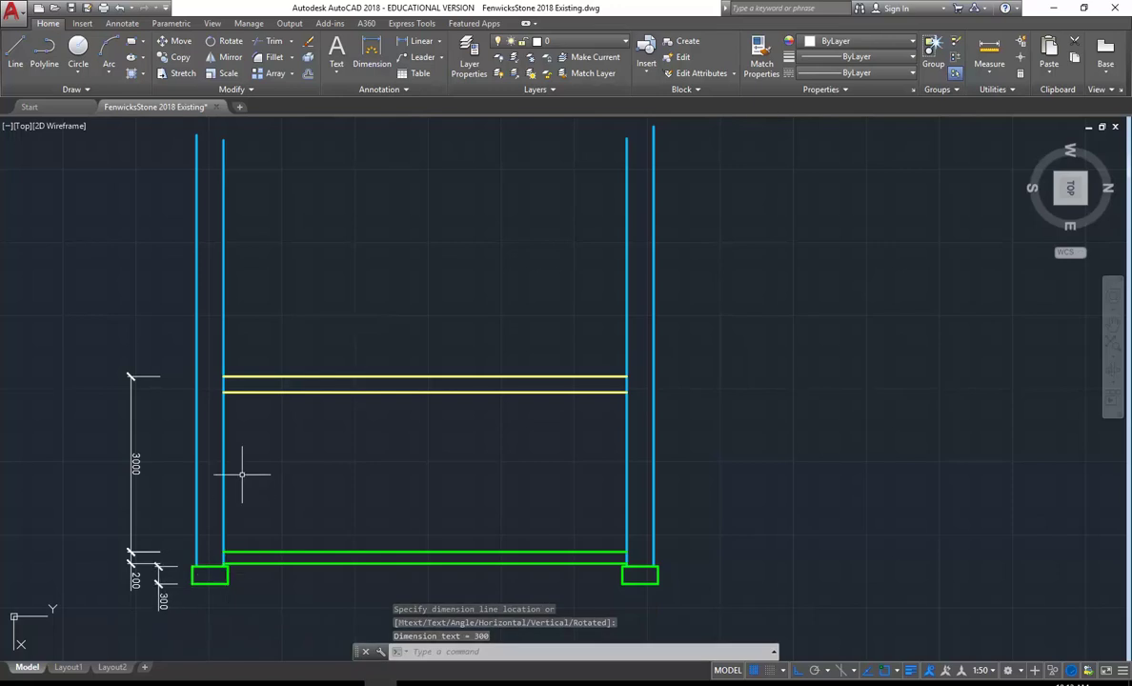
pyautogui.press('Return')
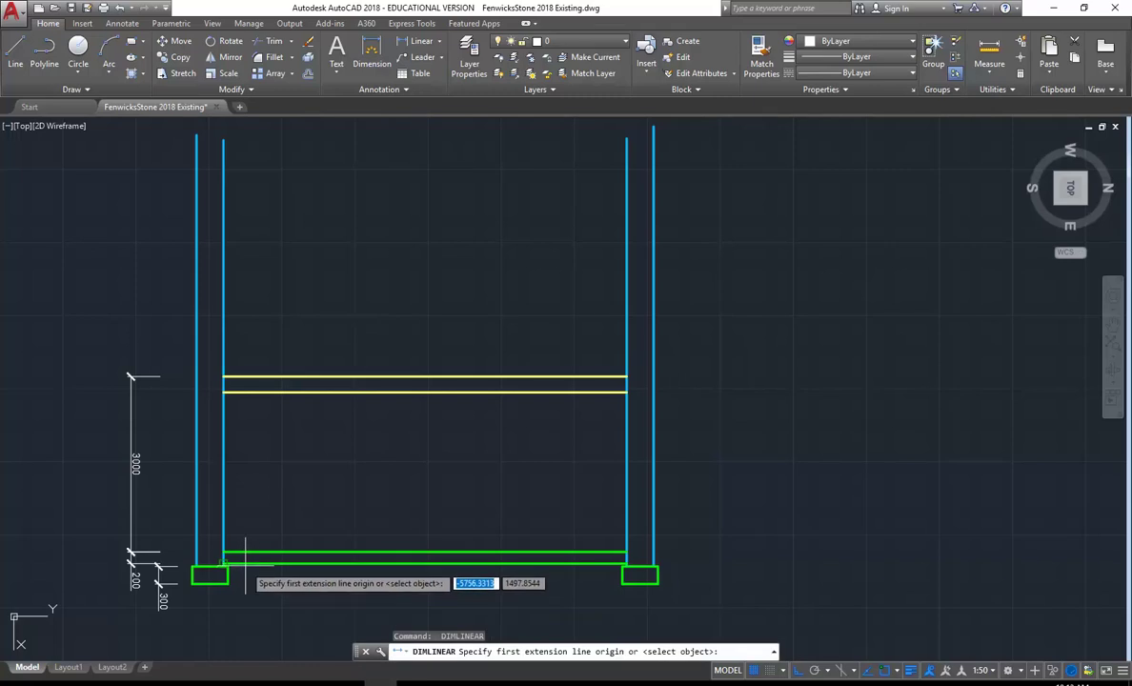
pyautogui.click(227, 565)
pyautogui.click(231, 568)
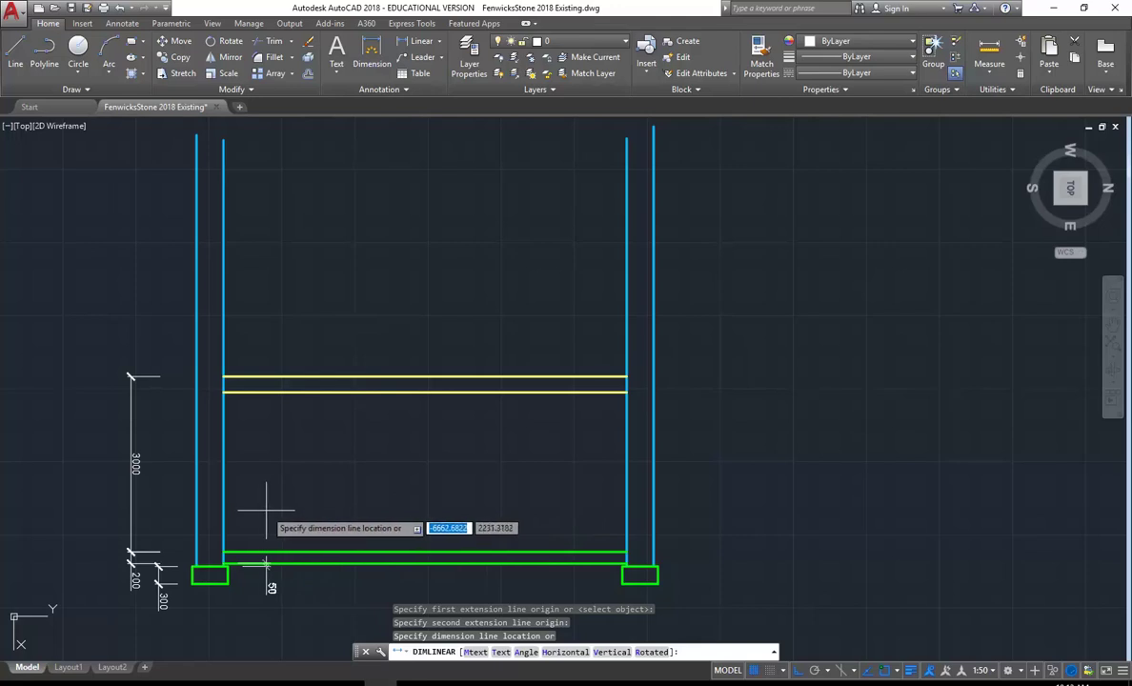
pyautogui.click(266, 510)
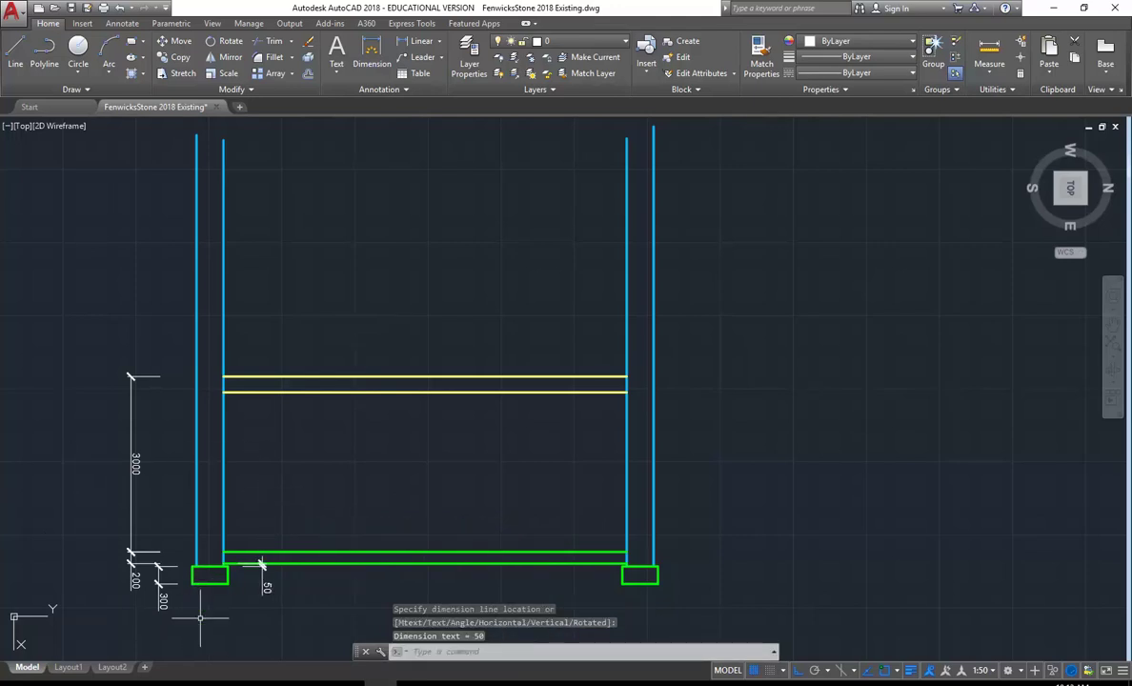
# Add the 610 footing width dimension below the footing
pyautogui.press('Return')
pyautogui.click(192, 584)
pyautogui.click(228, 584)
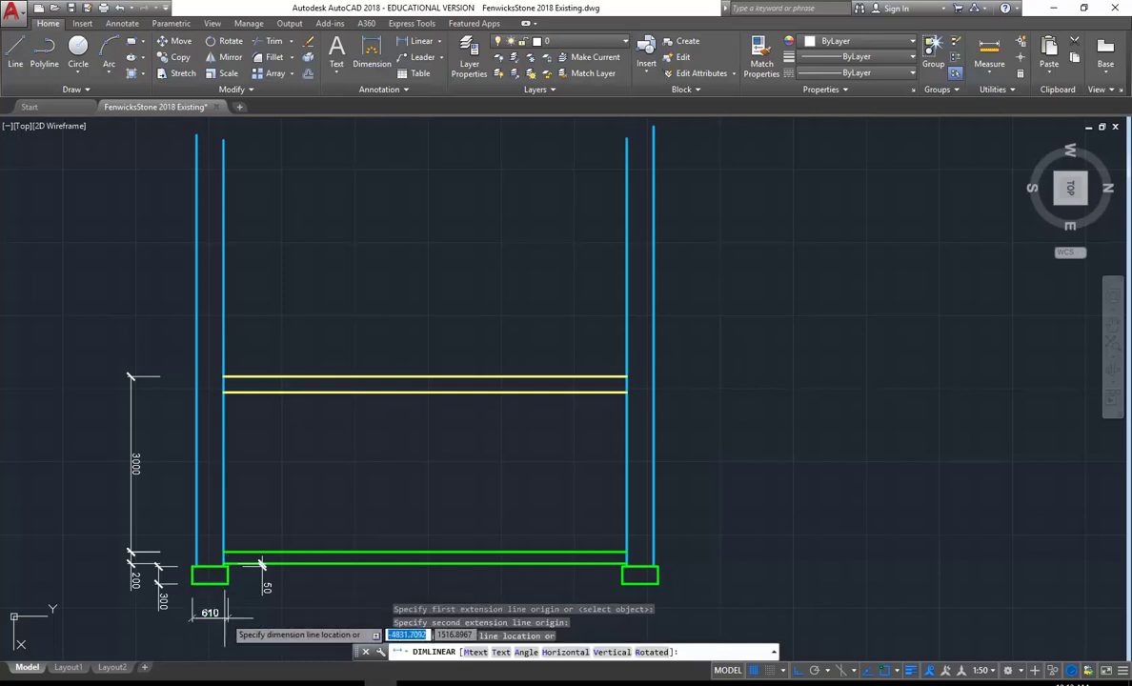
pyautogui.press('Escape')
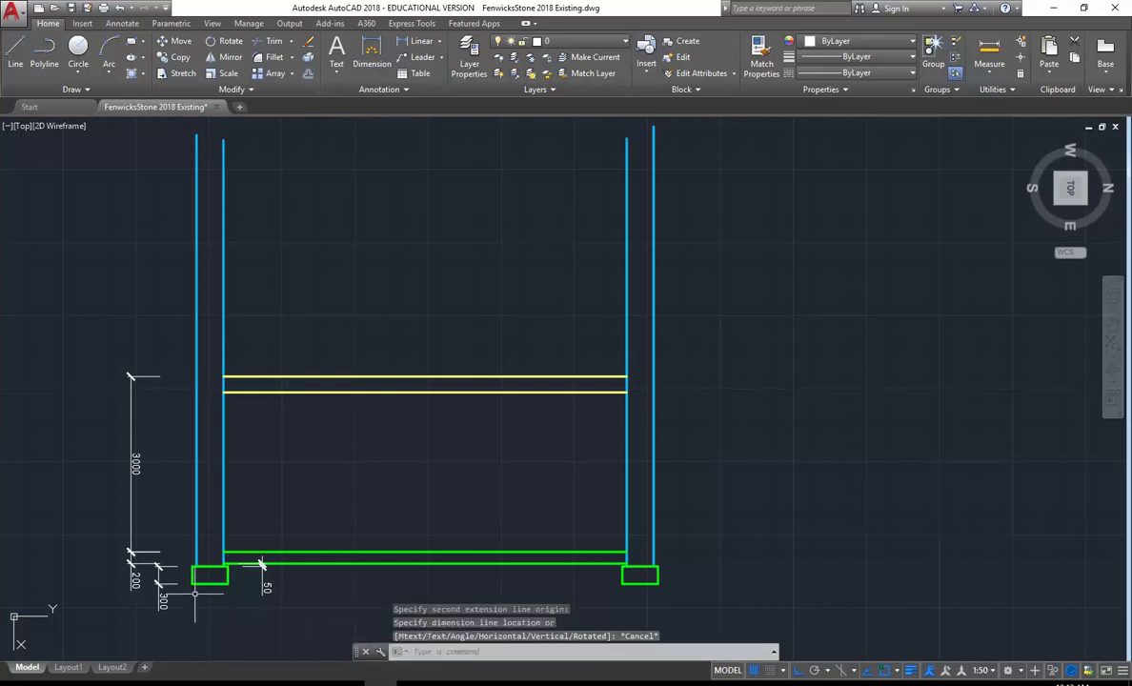
pyautogui.press('Return')
pyautogui.click(228, 582)
pyautogui.press('Escape')
pyautogui.press('Return')
pyautogui.click(192, 544)
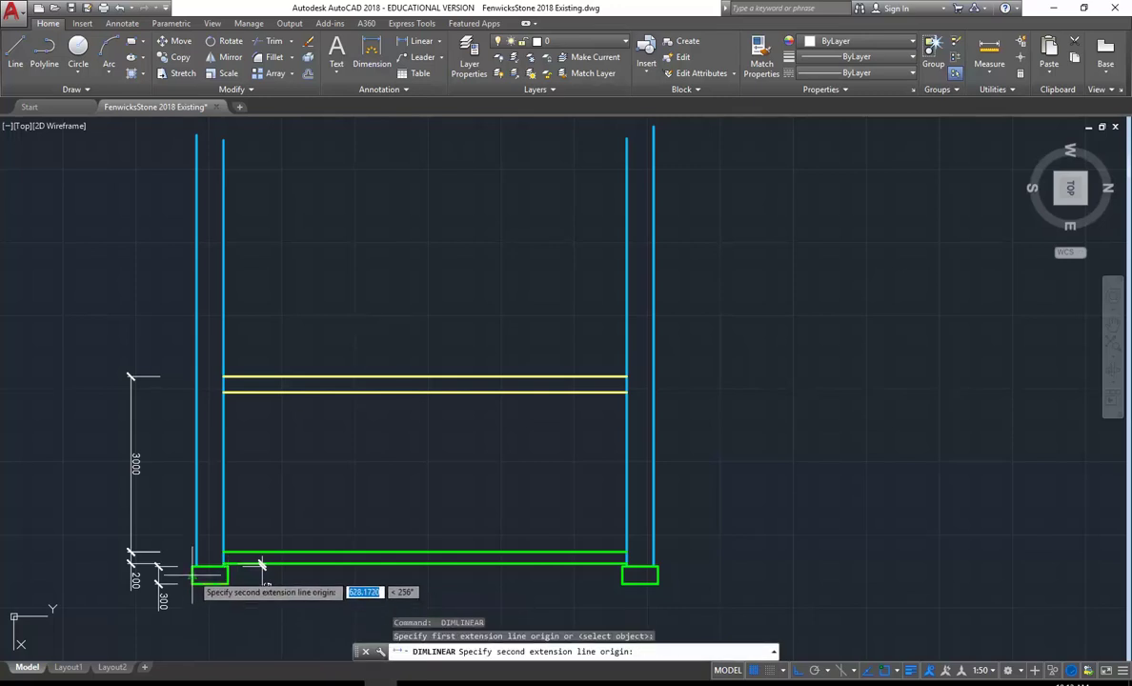
pyautogui.click(227, 582)
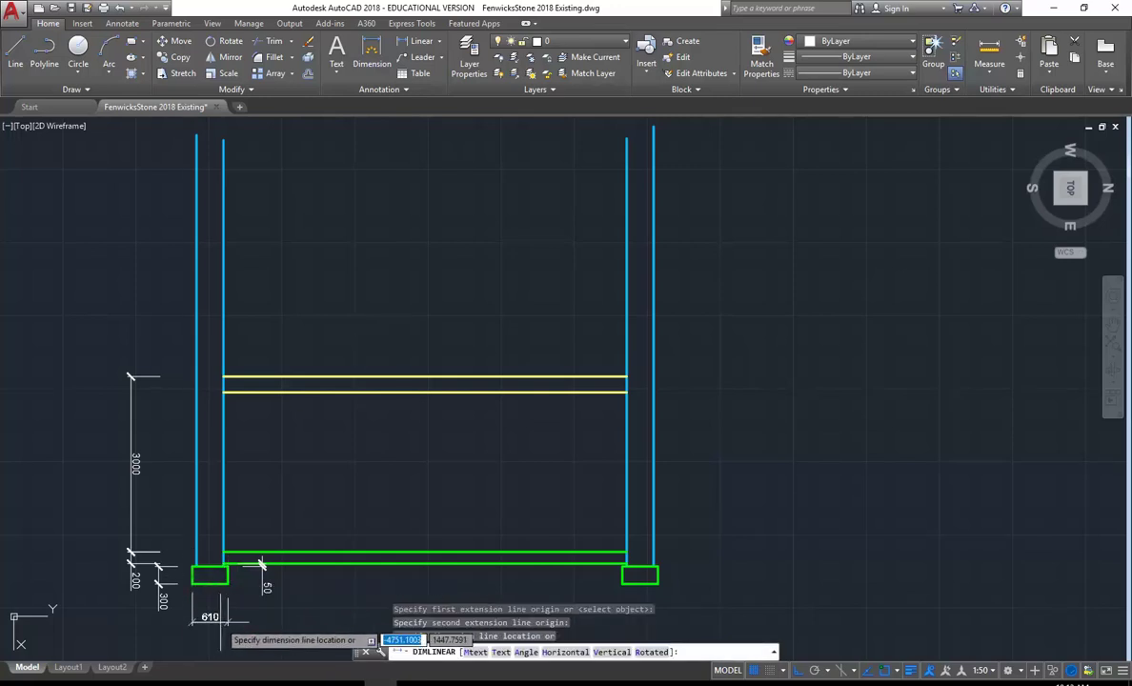
pyautogui.click(221, 618)
# Measure the distance between two points with DIST
pyautogui.scroll(4, 198, 618)
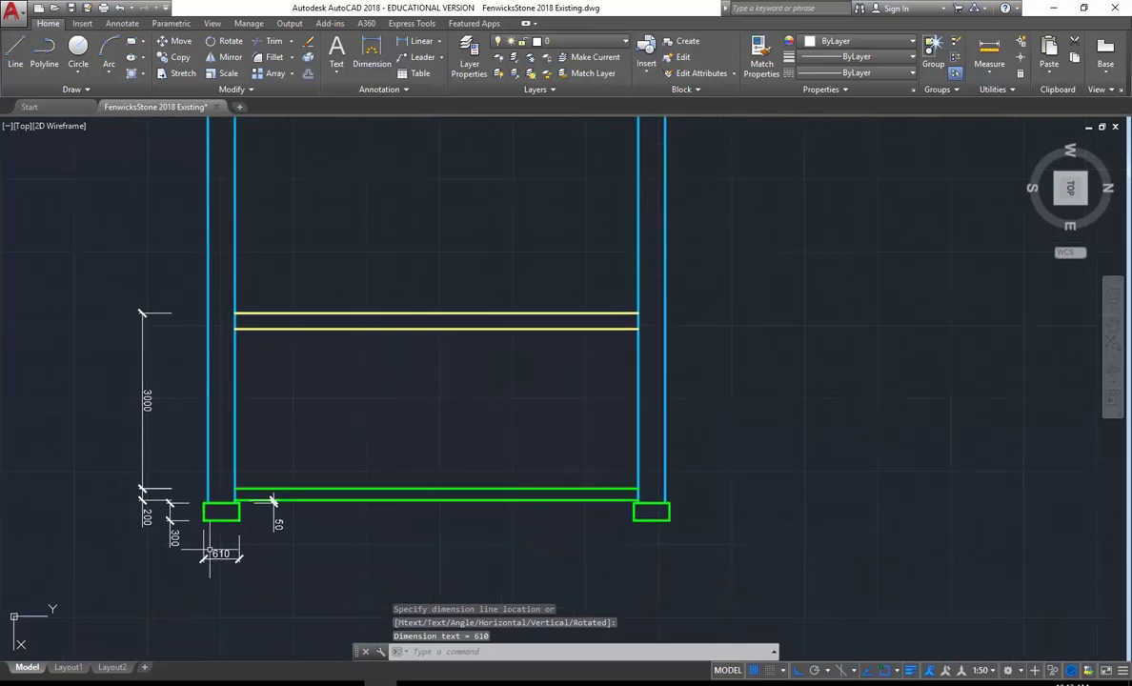
pyautogui.write('di')
pyautogui.press('Return')
pyautogui.click(283, 570)
pyautogui.click(281, 480)
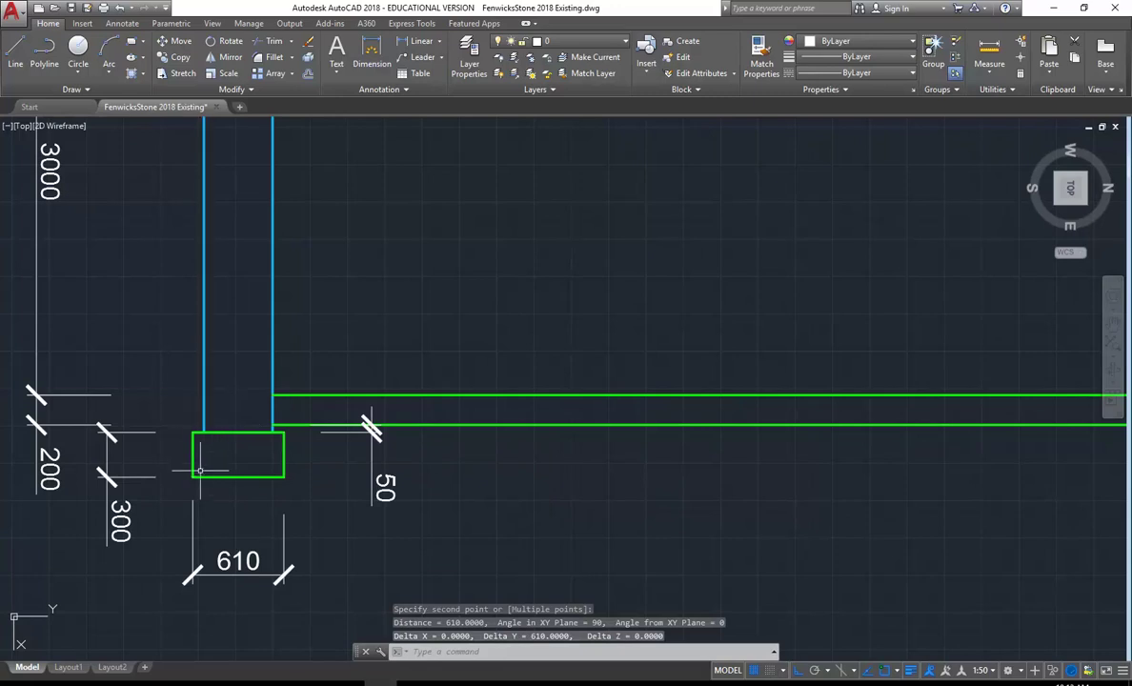
# Stretch the footing's left edge inward, making it 605 wide
pyautogui.write('s')
pyautogui.press('Return')
pyautogui.click(193, 419)
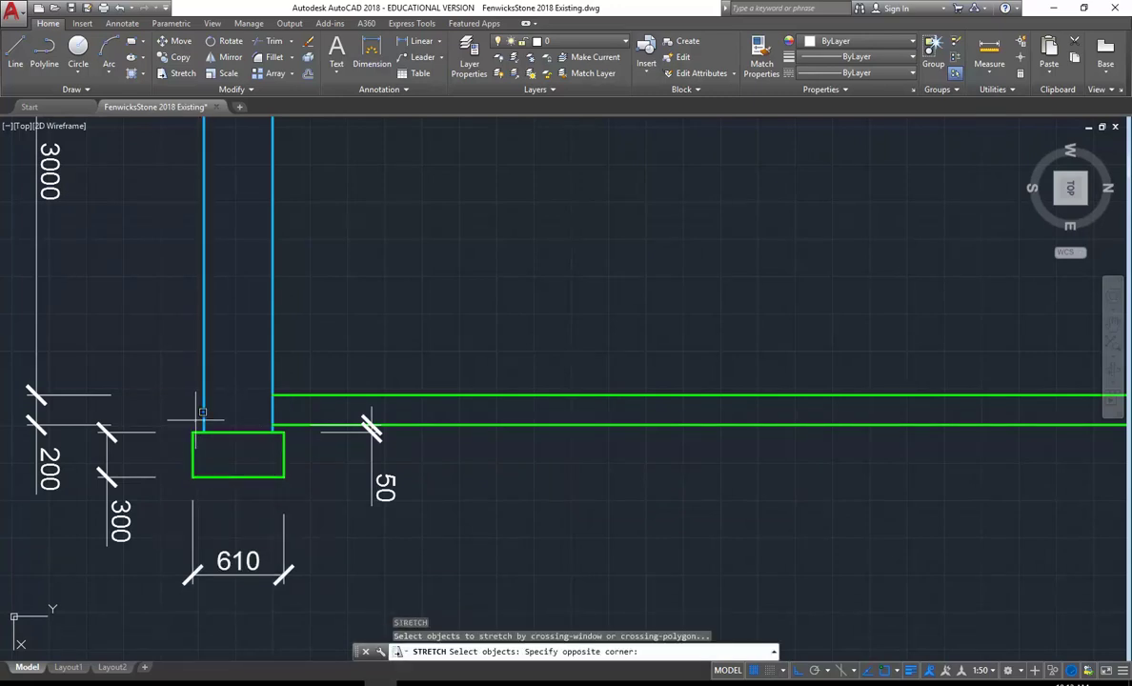
pyautogui.click(163, 585)
pyautogui.press('Return')
pyautogui.click(155, 596)
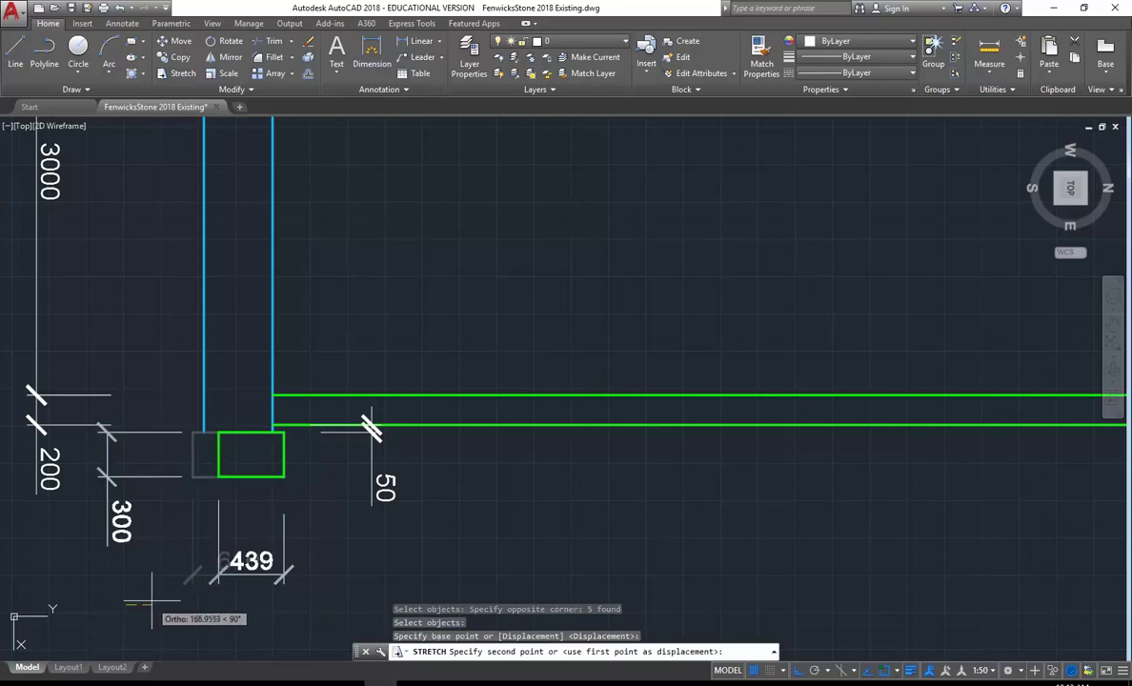
pyautogui.click(150, 602)
# Stretch the footing edge by 5 more so the width reads 600
pyautogui.press('Return')
pyautogui.click(310, 620)
pyautogui.click(290, 426)
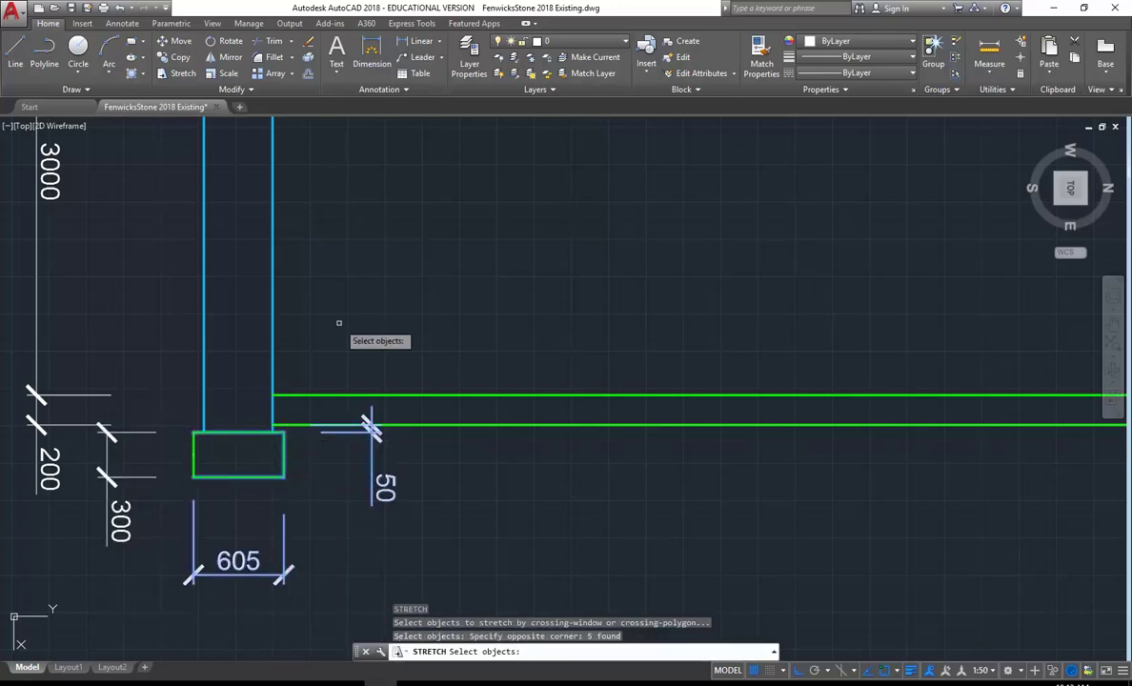
pyautogui.press('Return')
pyautogui.click(375, 273)
pyautogui.write('5')
pyautogui.press('Return')
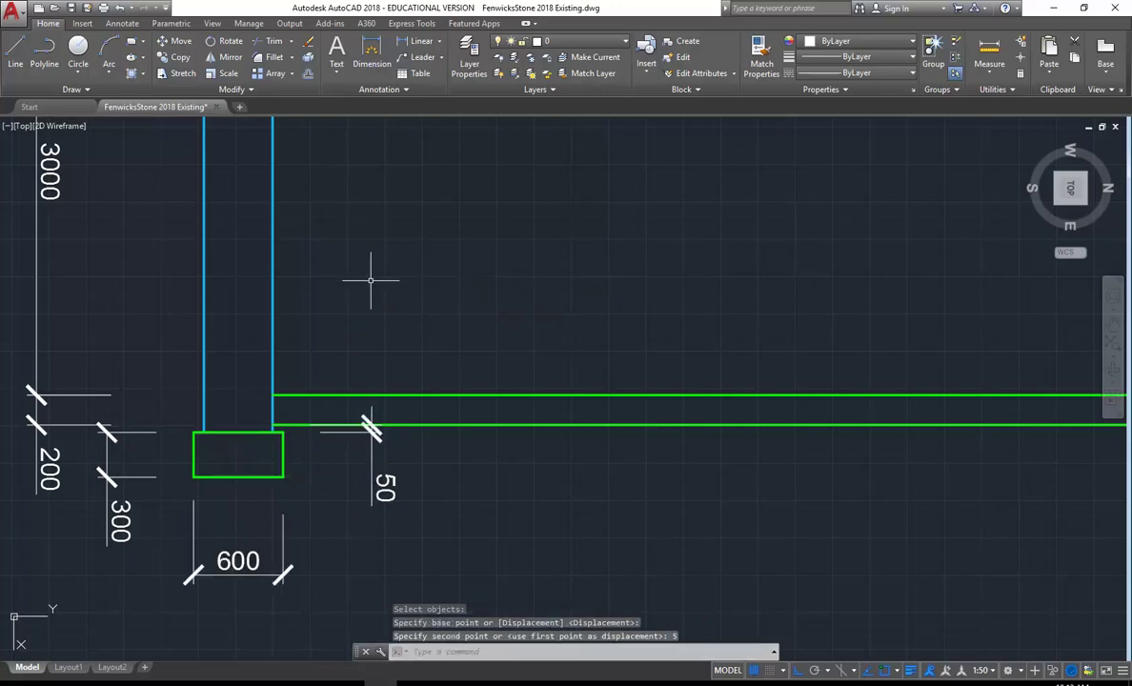
pyautogui.scroll(-4, 372, 366)
pyautogui.scroll(2, 363, 322)
pyautogui.moveTo(363, 322); pyautogui.dragTo(348, 351, button='middle')
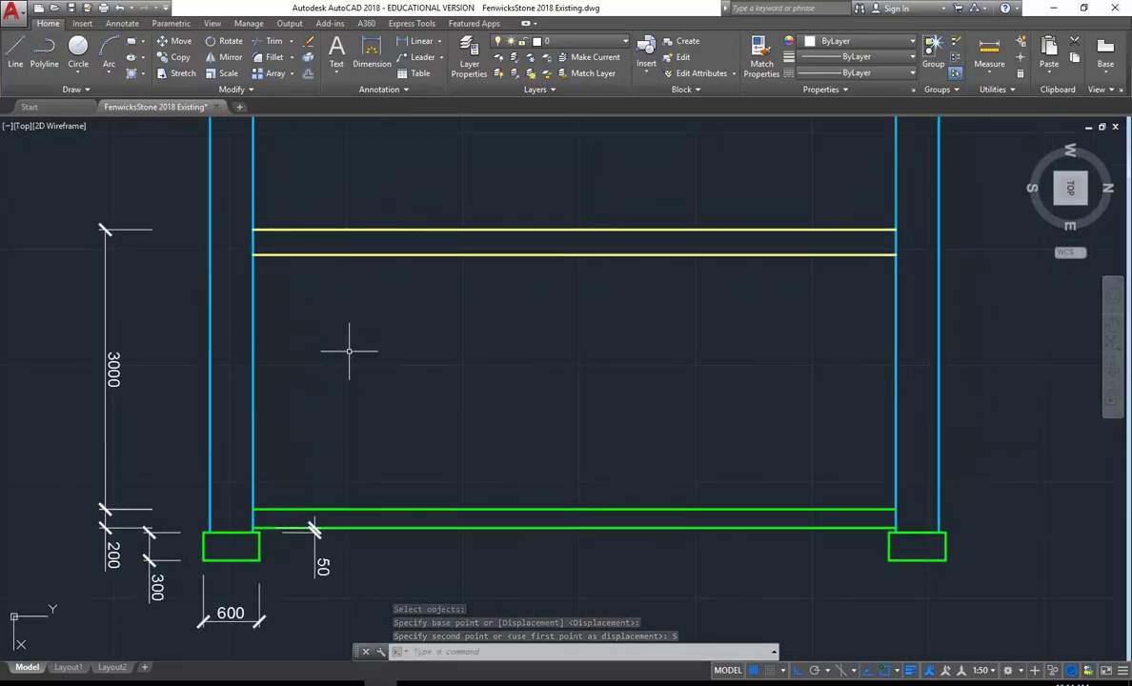
# Dimension the 270 gap between the yellow lines' left ends beside the 3000 dimension
pyautogui.click(405, 41)
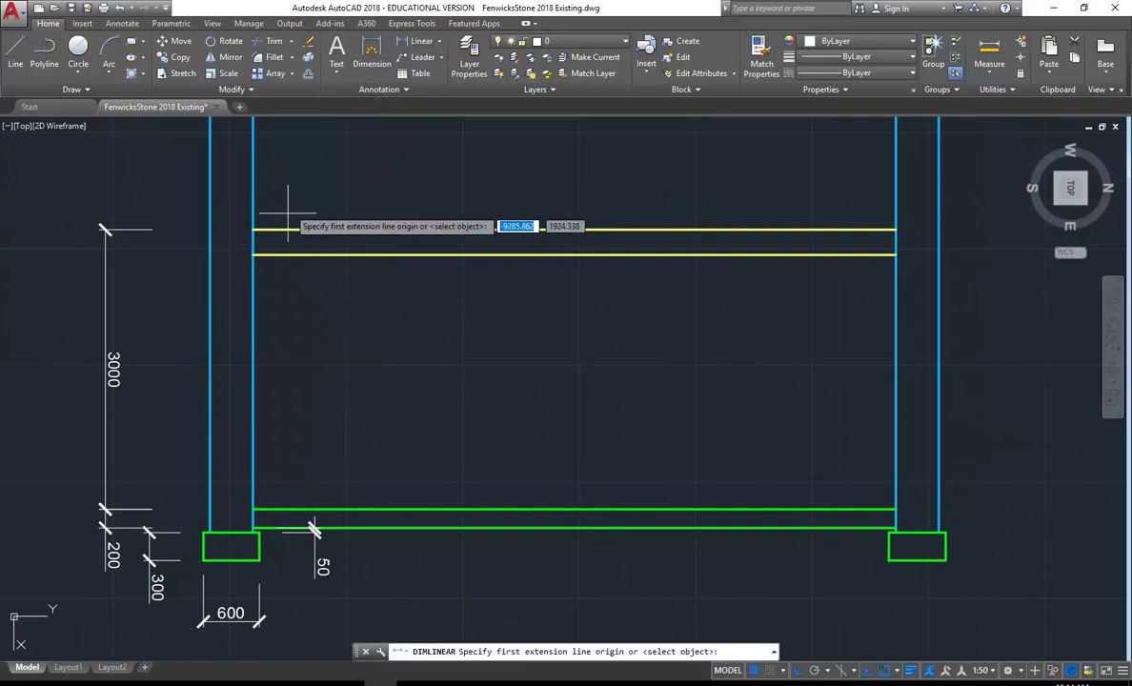
pyautogui.click(252, 229)
pyautogui.click(253, 254)
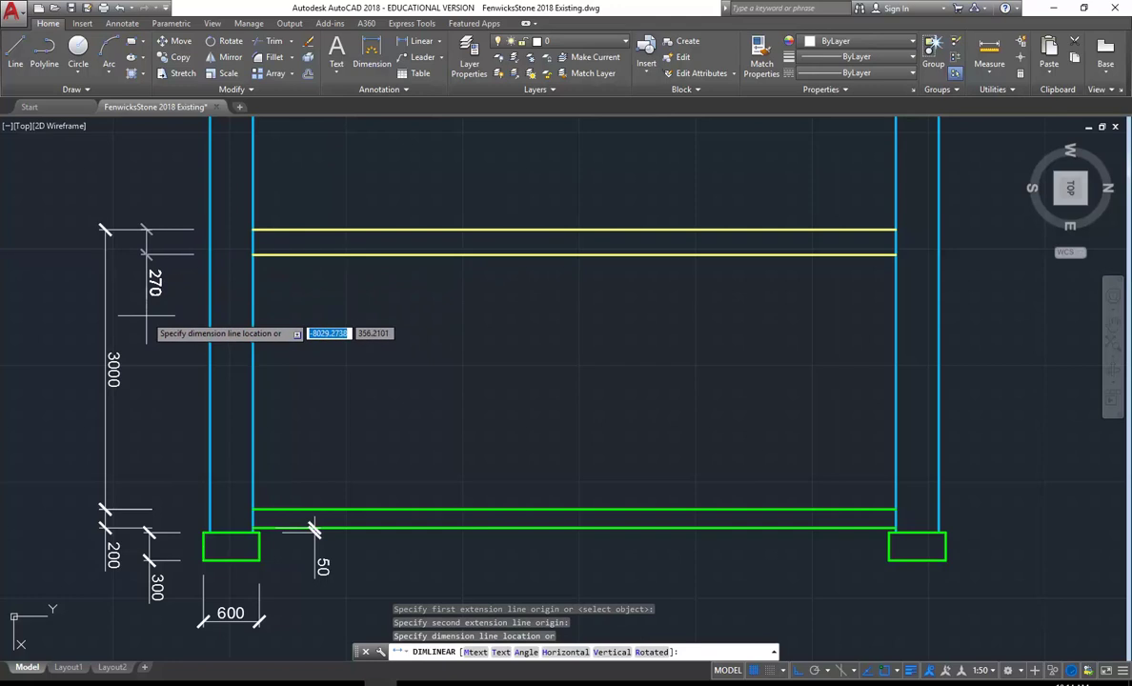
pyautogui.click(150, 553)
pyautogui.scroll(-2, 292, 422)
pyautogui.moveTo(293, 422)
pyautogui.mouseDown(button='middle')
pyautogui.moveTo(280, 393)
pyautogui.moveTo(368, 383)
pyautogui.moveTo(367, 374)
pyautogui.mouseUp(button='middle')
pyautogui.scroll(2, 283, 390)
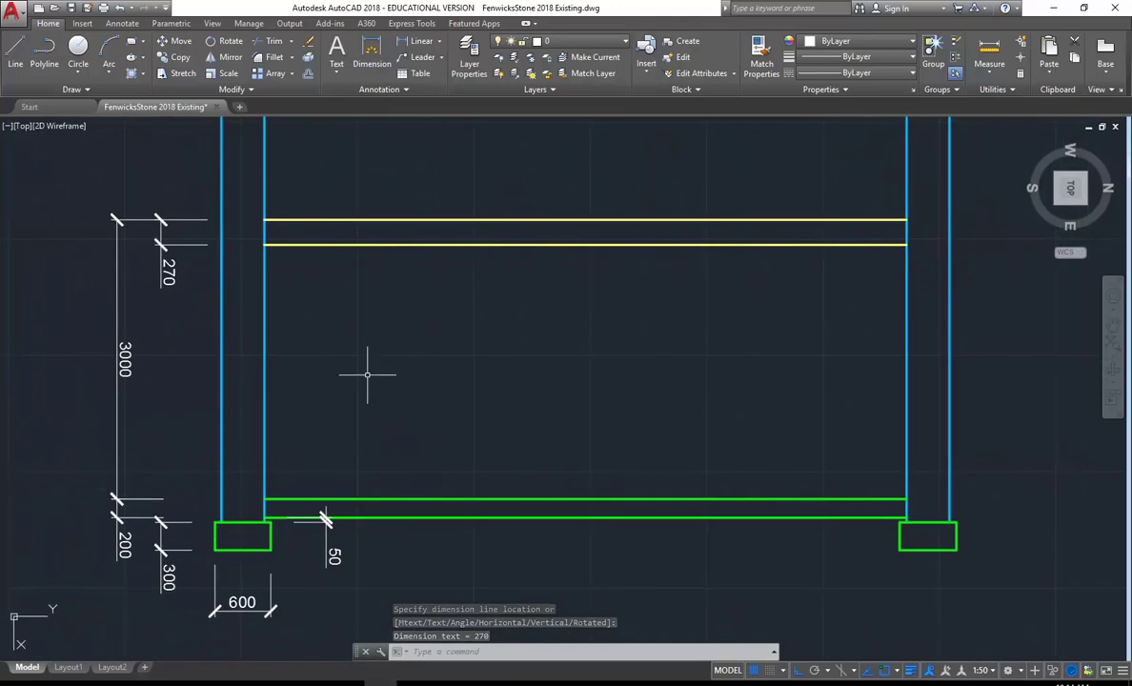